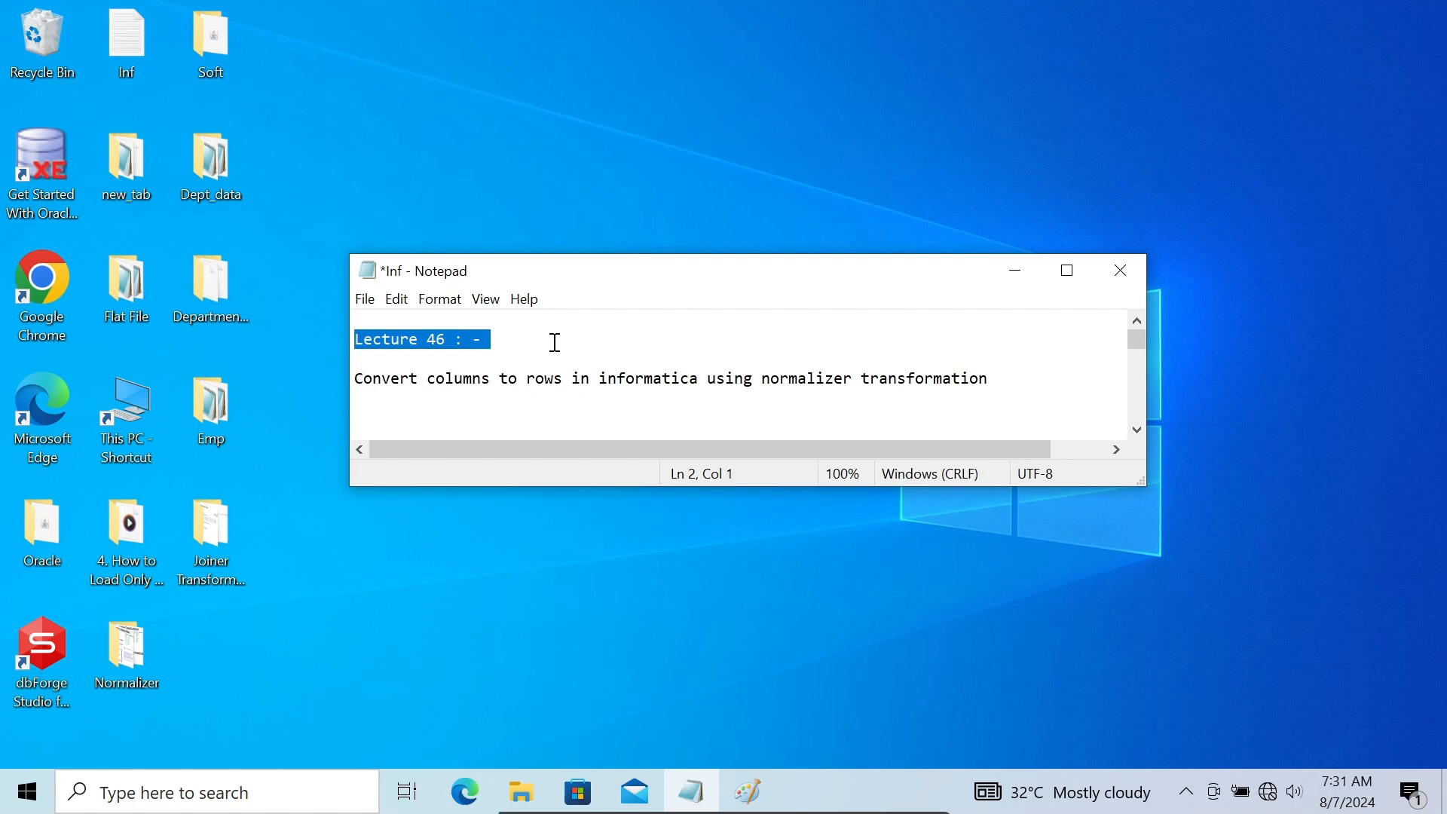
Switch to Paint and mark up the source loan table with a freehand circle, underline and arrow, plus a downward arrow beside the normalized rows
left_click(1016, 279)
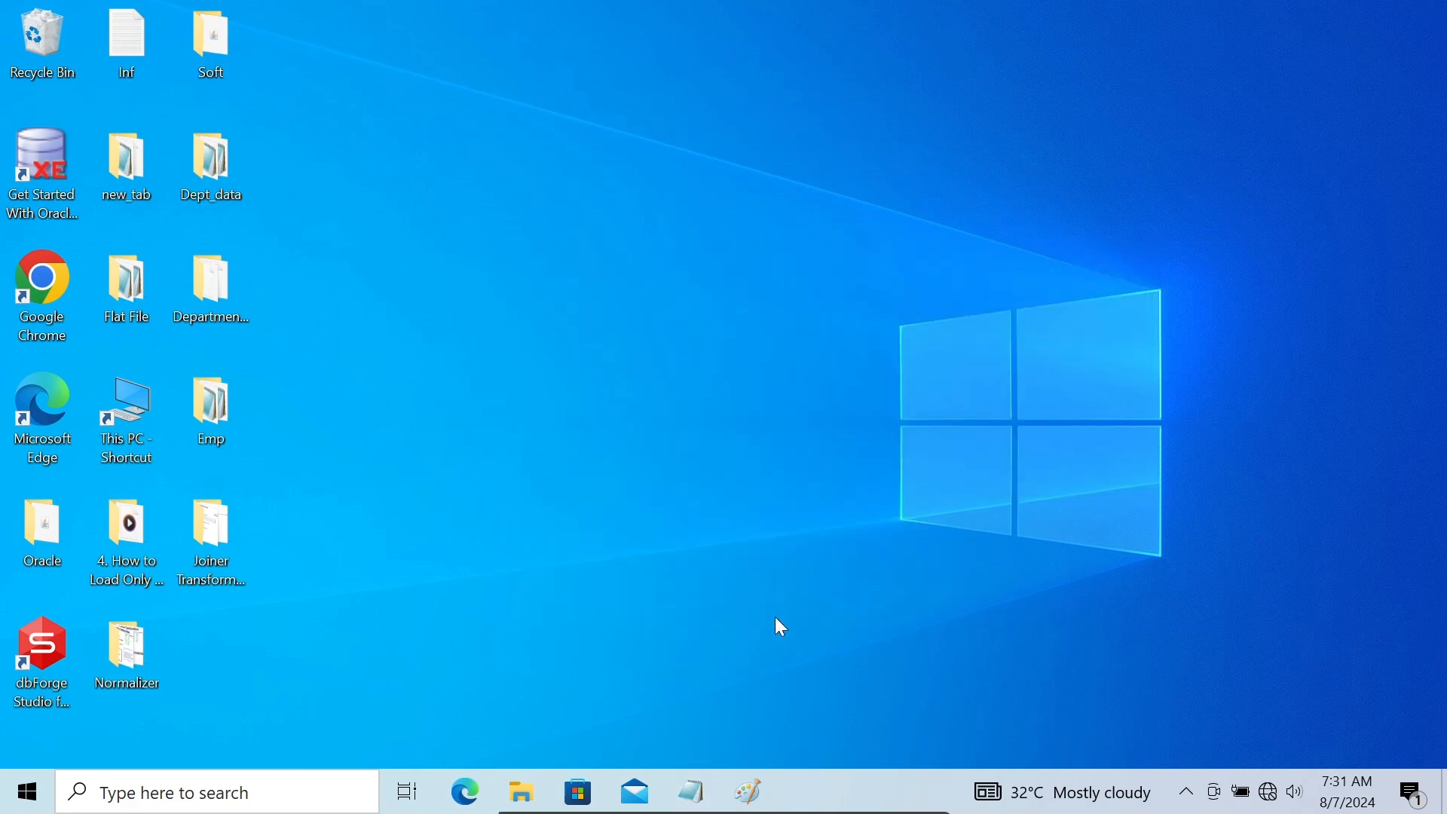
left_click(748, 792)
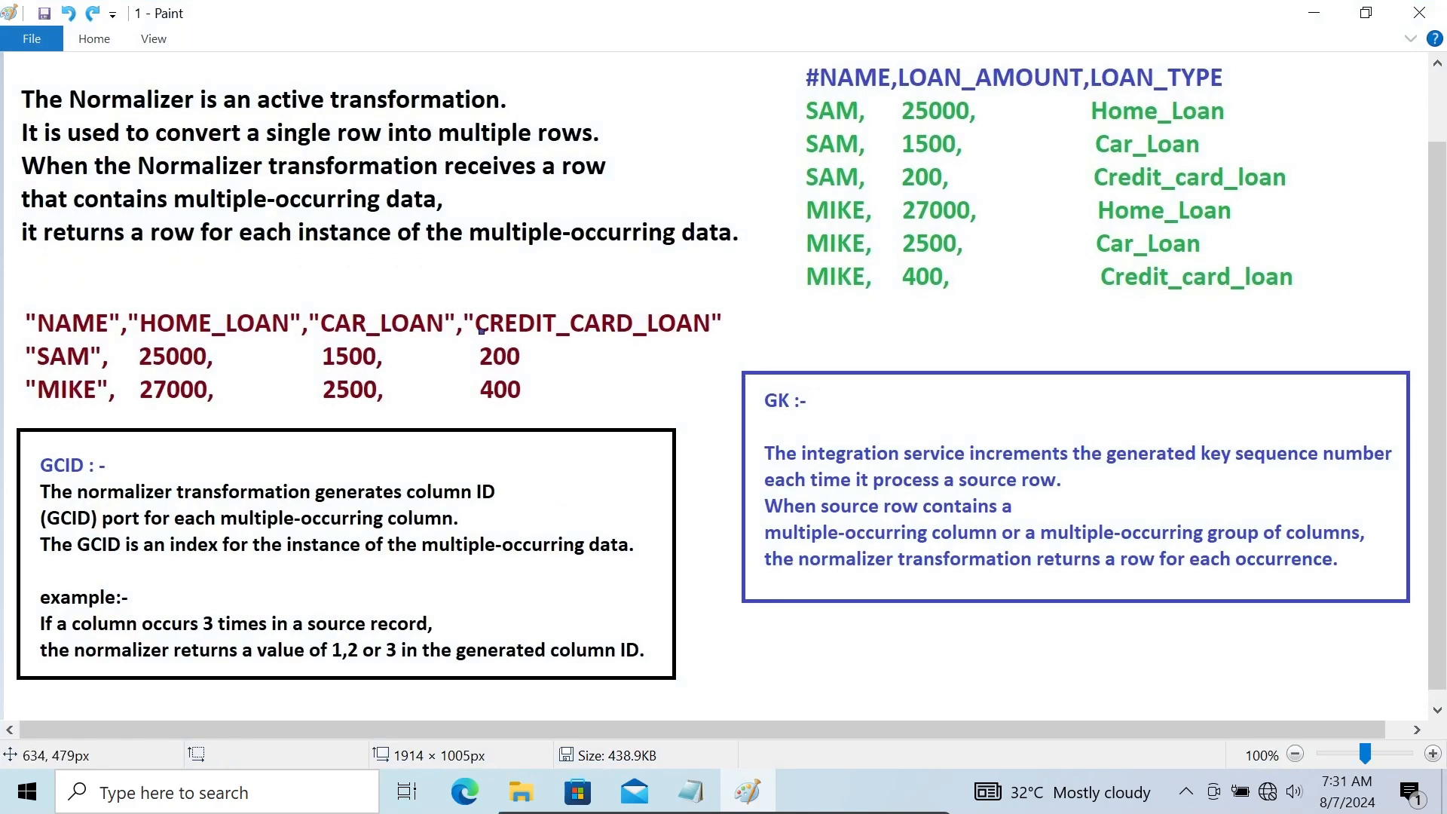
mouse_move(69, 285)
left_mouse_down()
mouse_move(505, 243)
mouse_move(687, 279)
mouse_move(745, 375)
mouse_move(188, 471)
mouse_move(6, 417)
mouse_move(5, 306)
mouse_move(33, 272)
mouse_move(63, 276)
left_mouse_up()
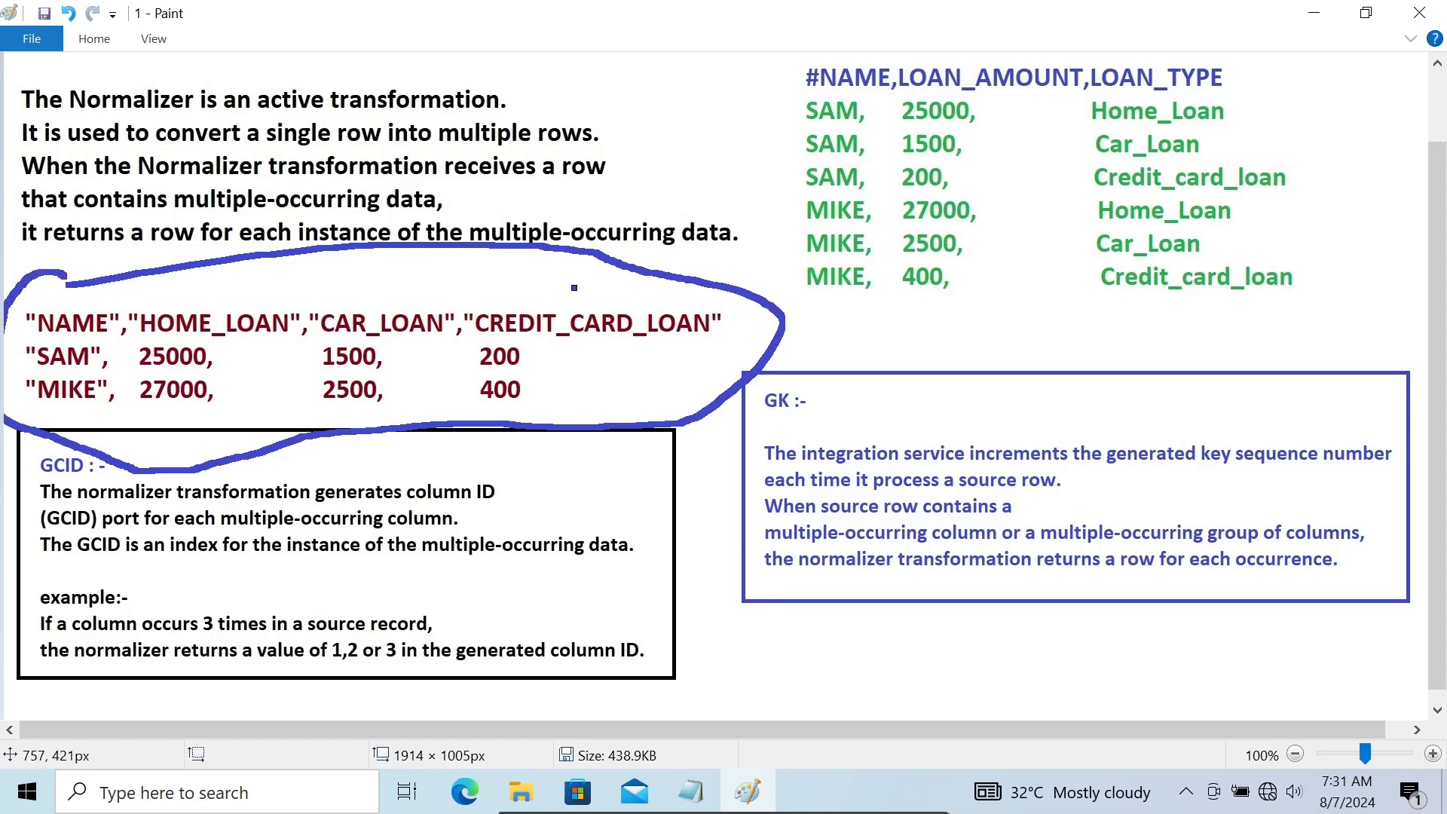
mouse_move(551, 289)
left_mouse_down()
mouse_move(710, 139)
mouse_move(747, 137)
mouse_move(720, 197)
left_mouse_up()
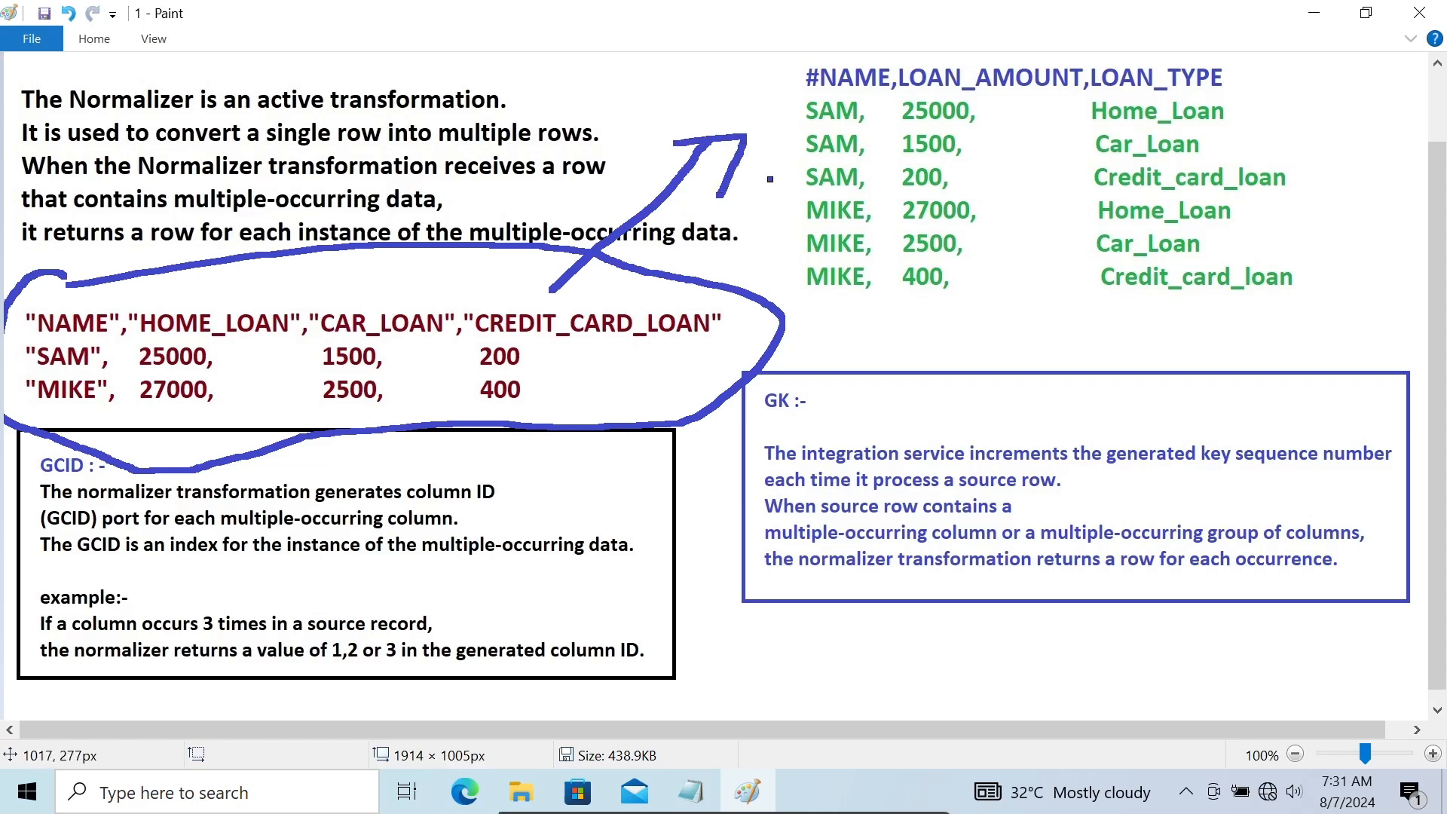
left_click_drag(159, 304, 643, 287)
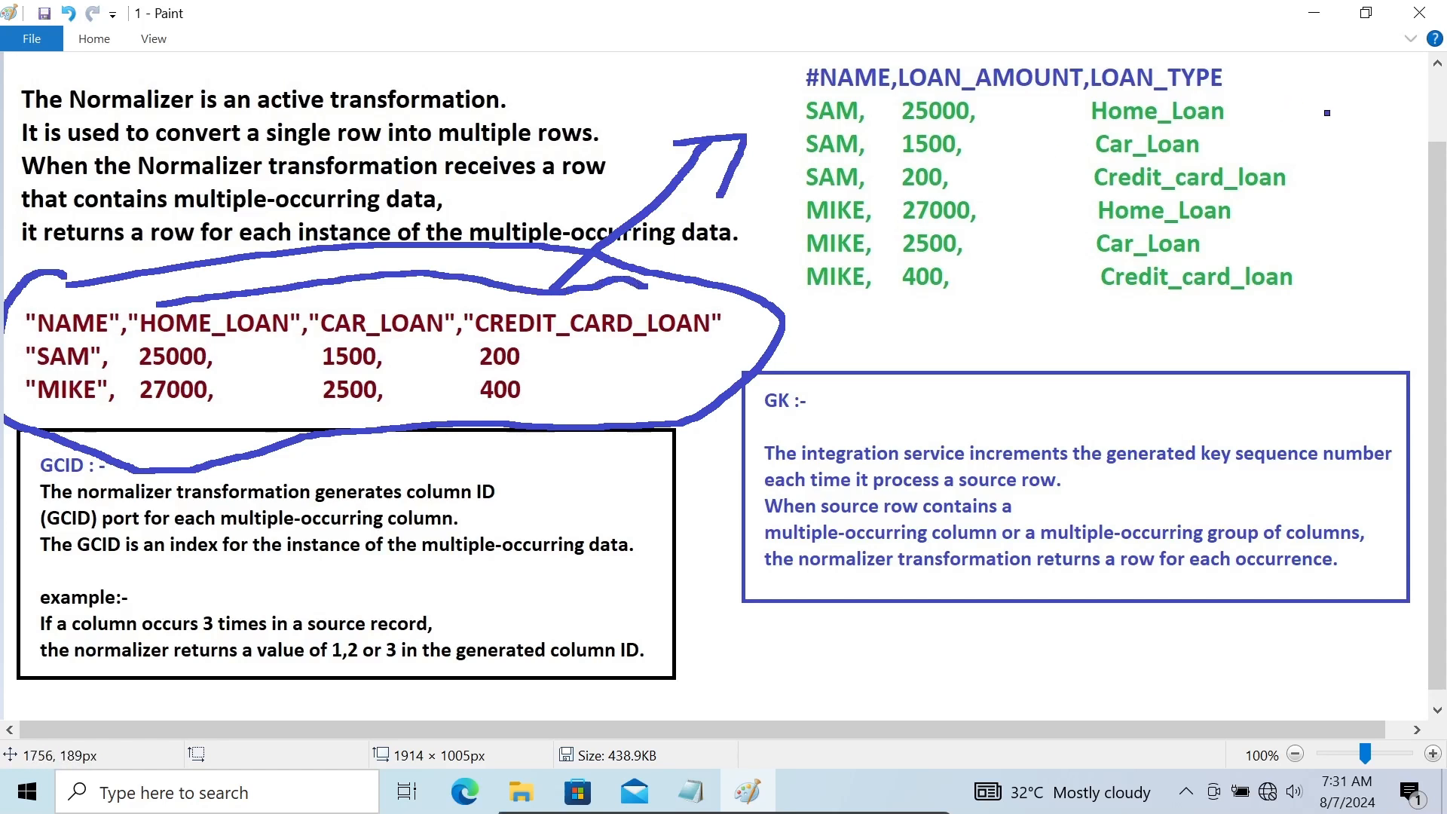
mouse_move(1322, 104)
left_mouse_down()
mouse_move(1342, 217)
mouse_move(1303, 204)
mouse_move(1348, 213)
mouse_move(1342, 230)
left_mouse_up()
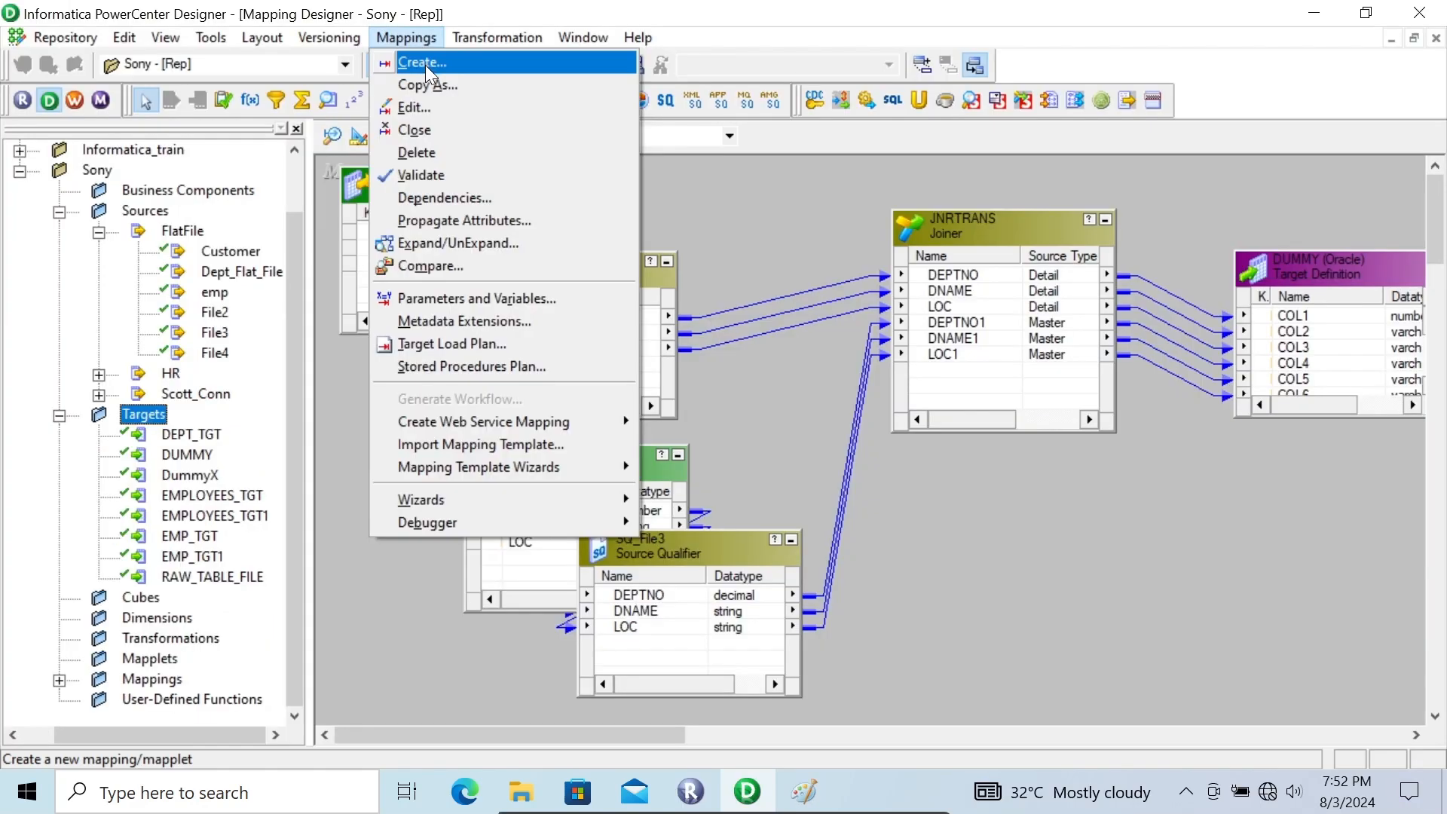
In Informatica PowerCenter Designer, create the mapping m_normalizer_transformation and add the Customer flat file source to it
left_click(425, 65)
type("m")
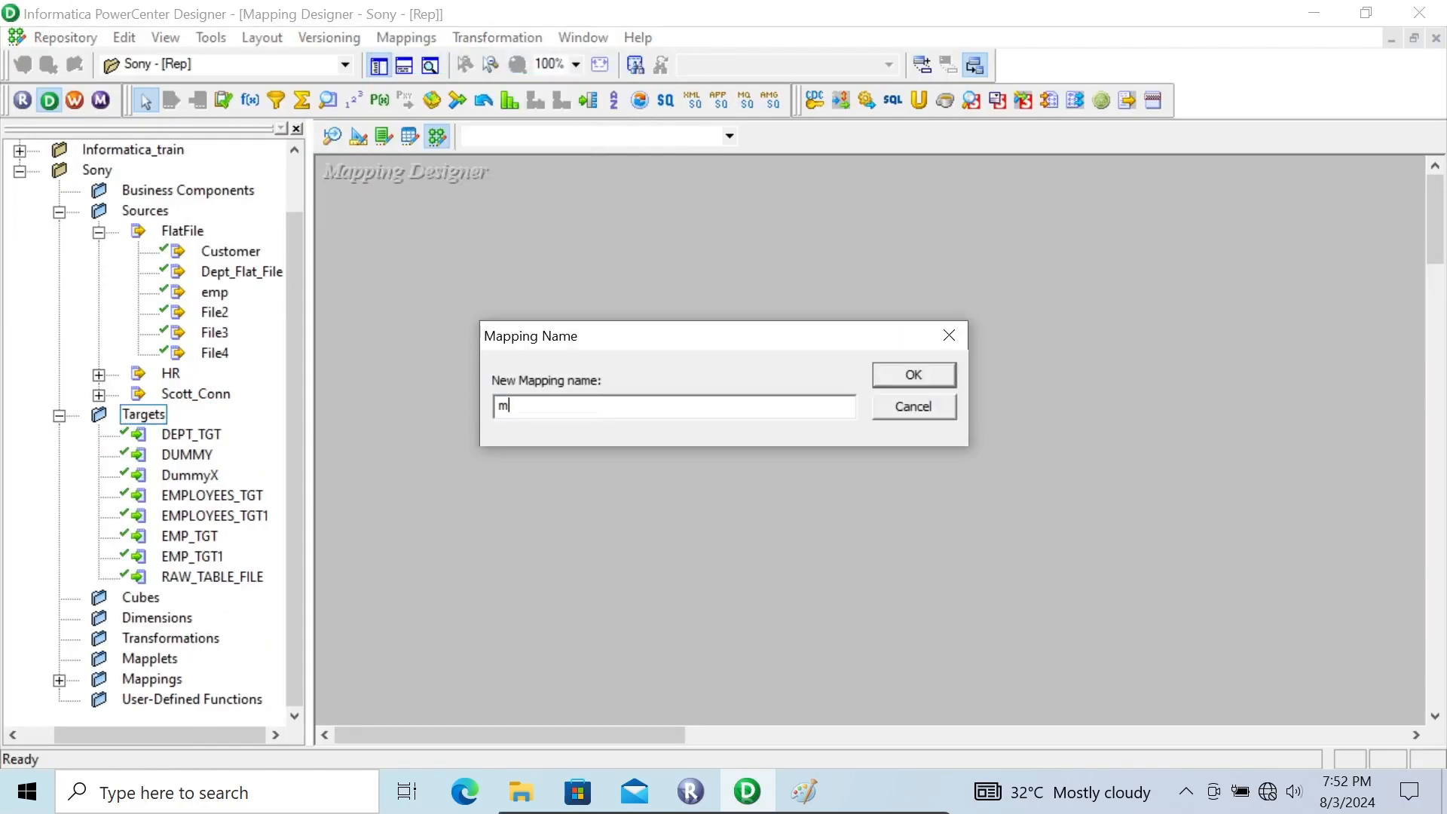
type("_normalizer_transformat")
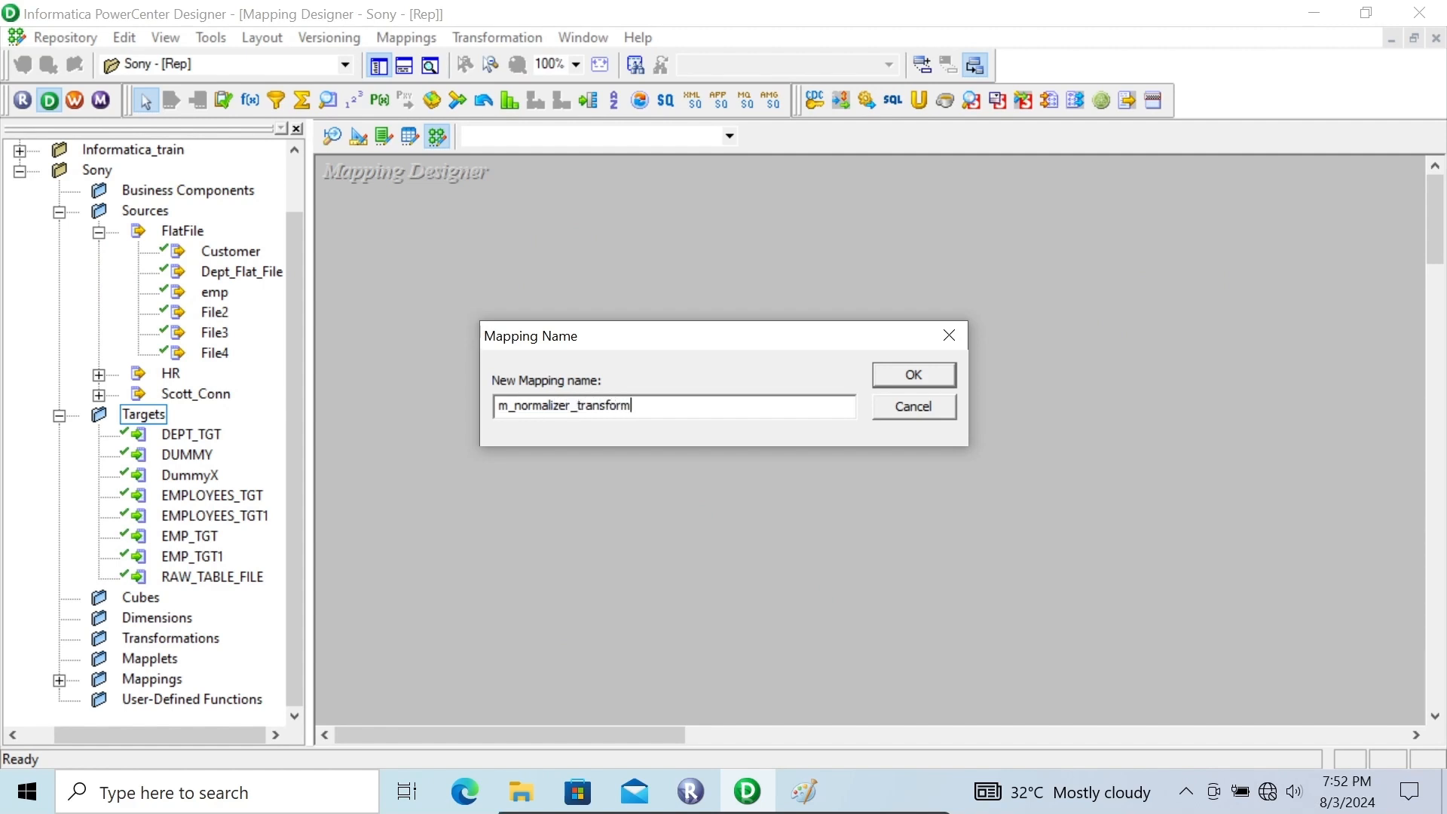
type("ion")
key("Return")
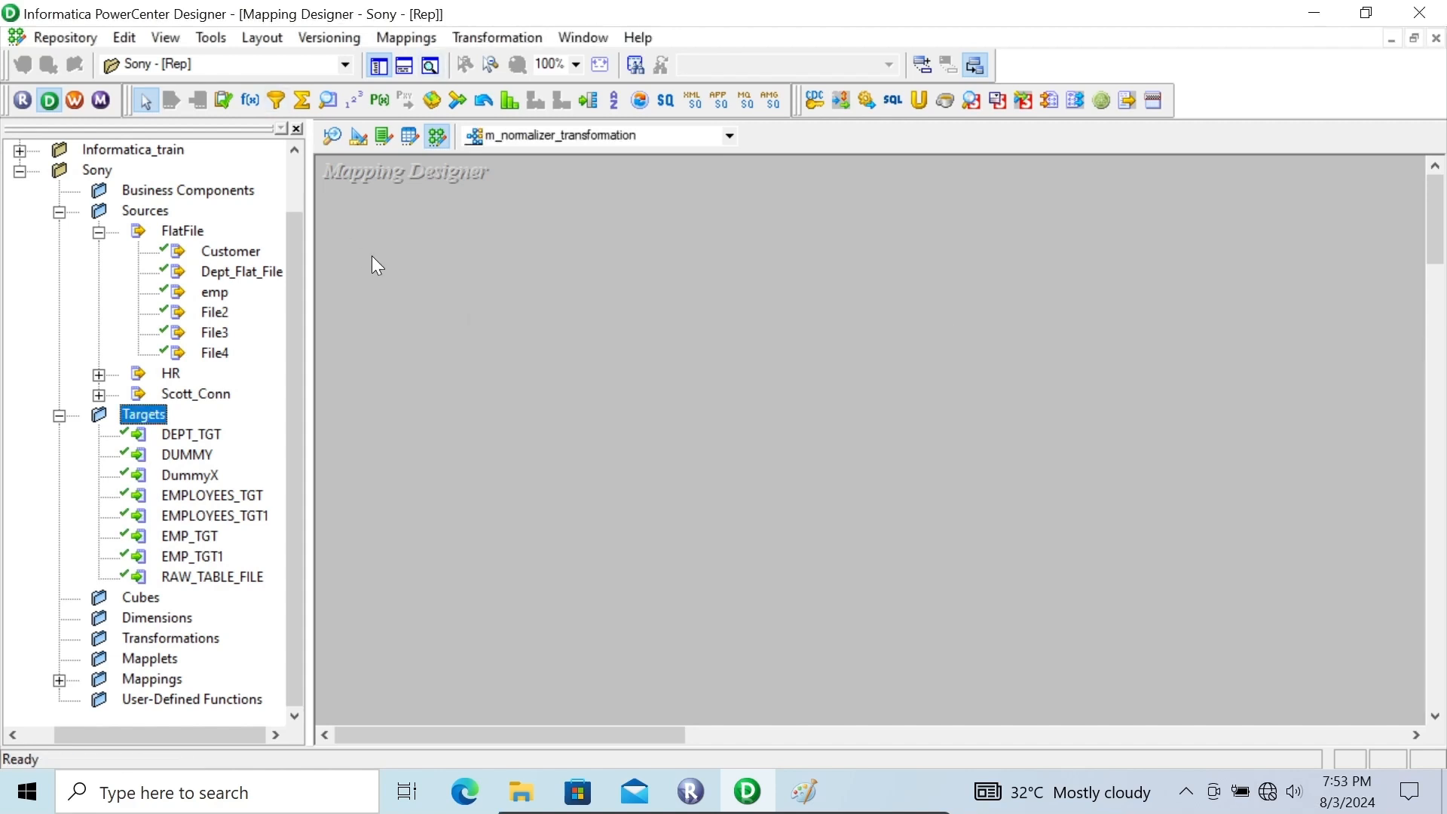
left_click_drag(221, 257, 395, 196)
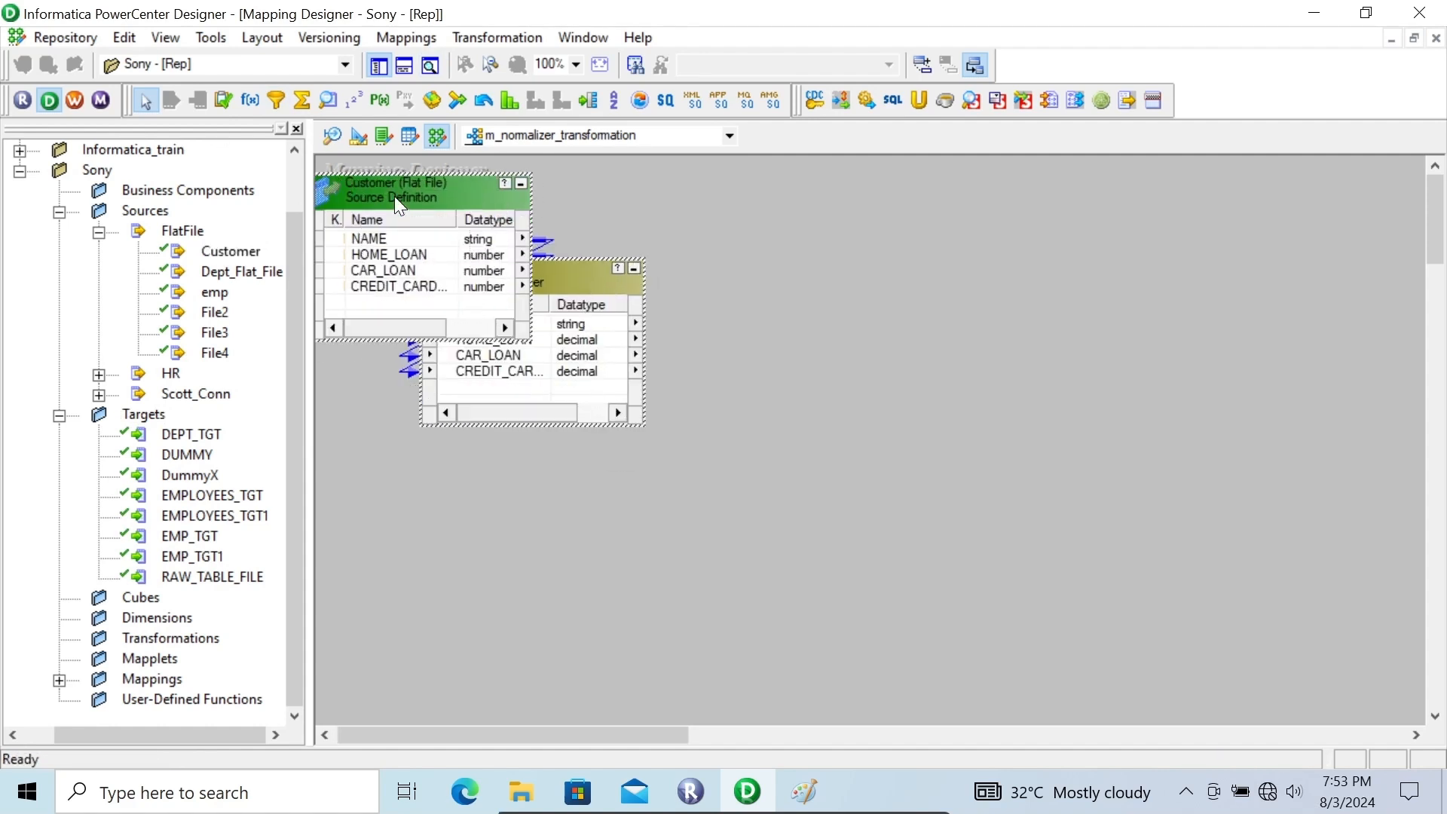
Preview the Customer source definition's data from Customer.csv in the Flat File folder, widening the HOME_LOAN and CAR_LOAN columns
right_click(413, 202)
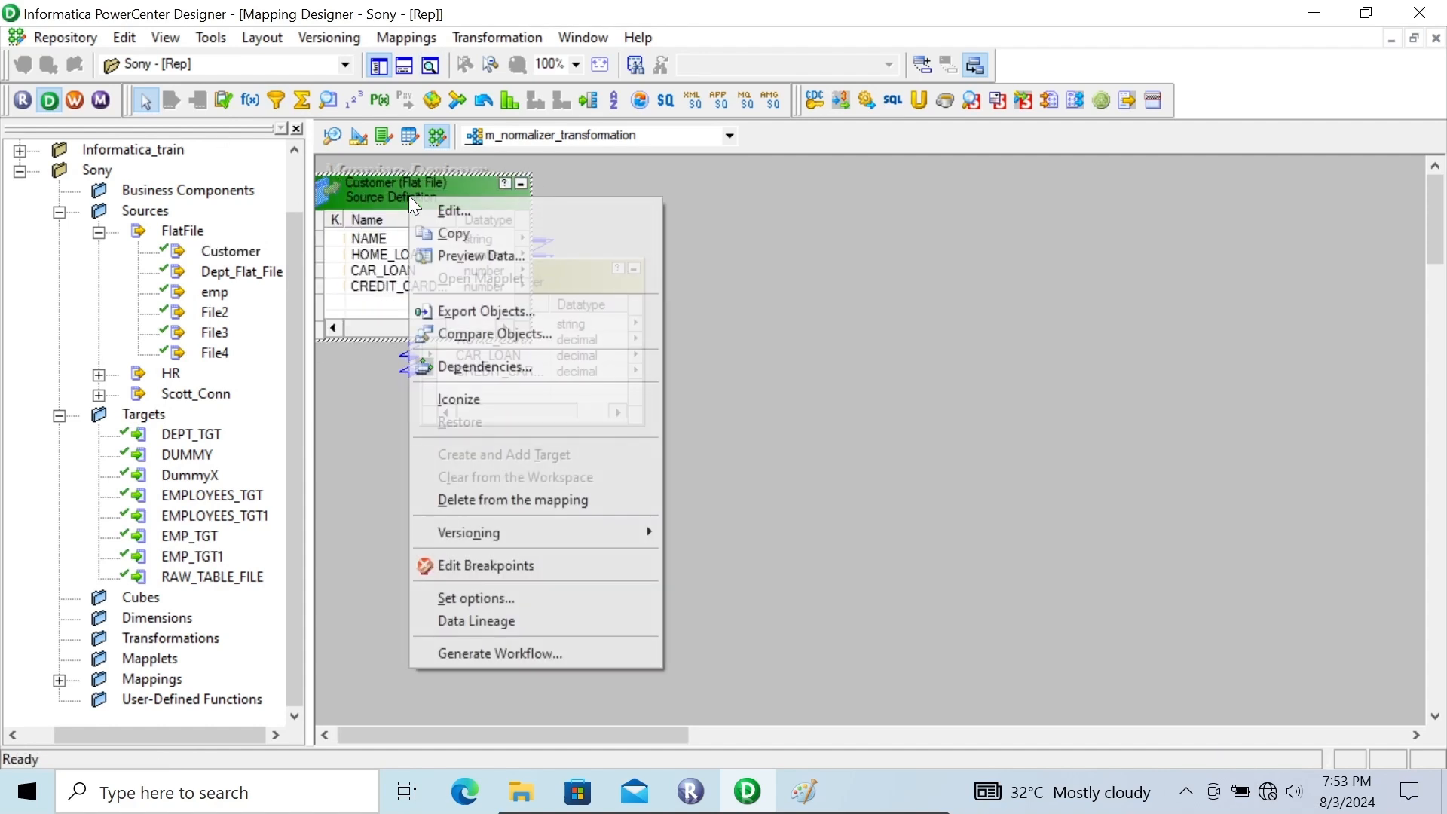
left_click(477, 257)
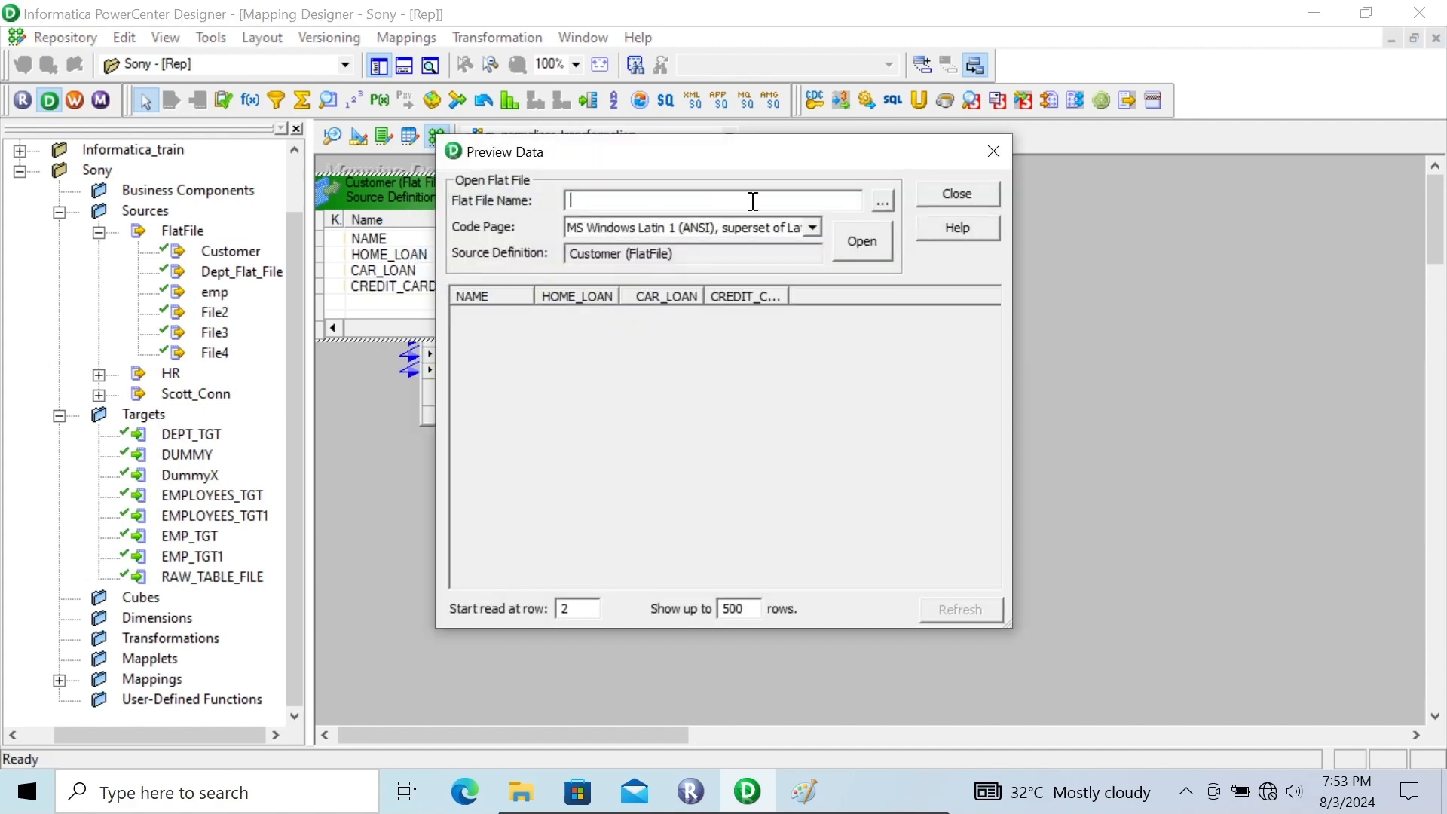
left_click(886, 202)
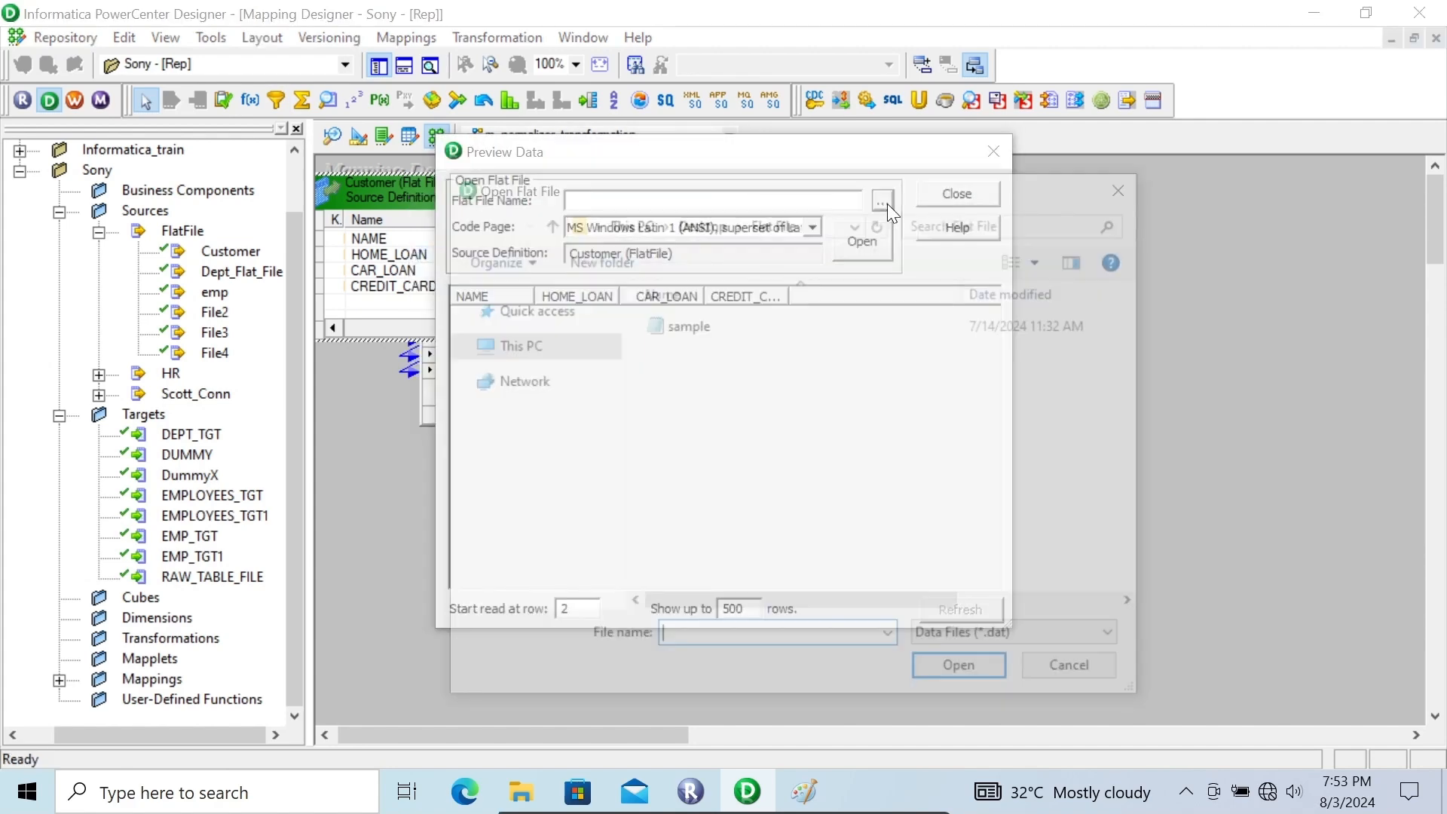
left_click(1006, 640)
left_click(957, 680)
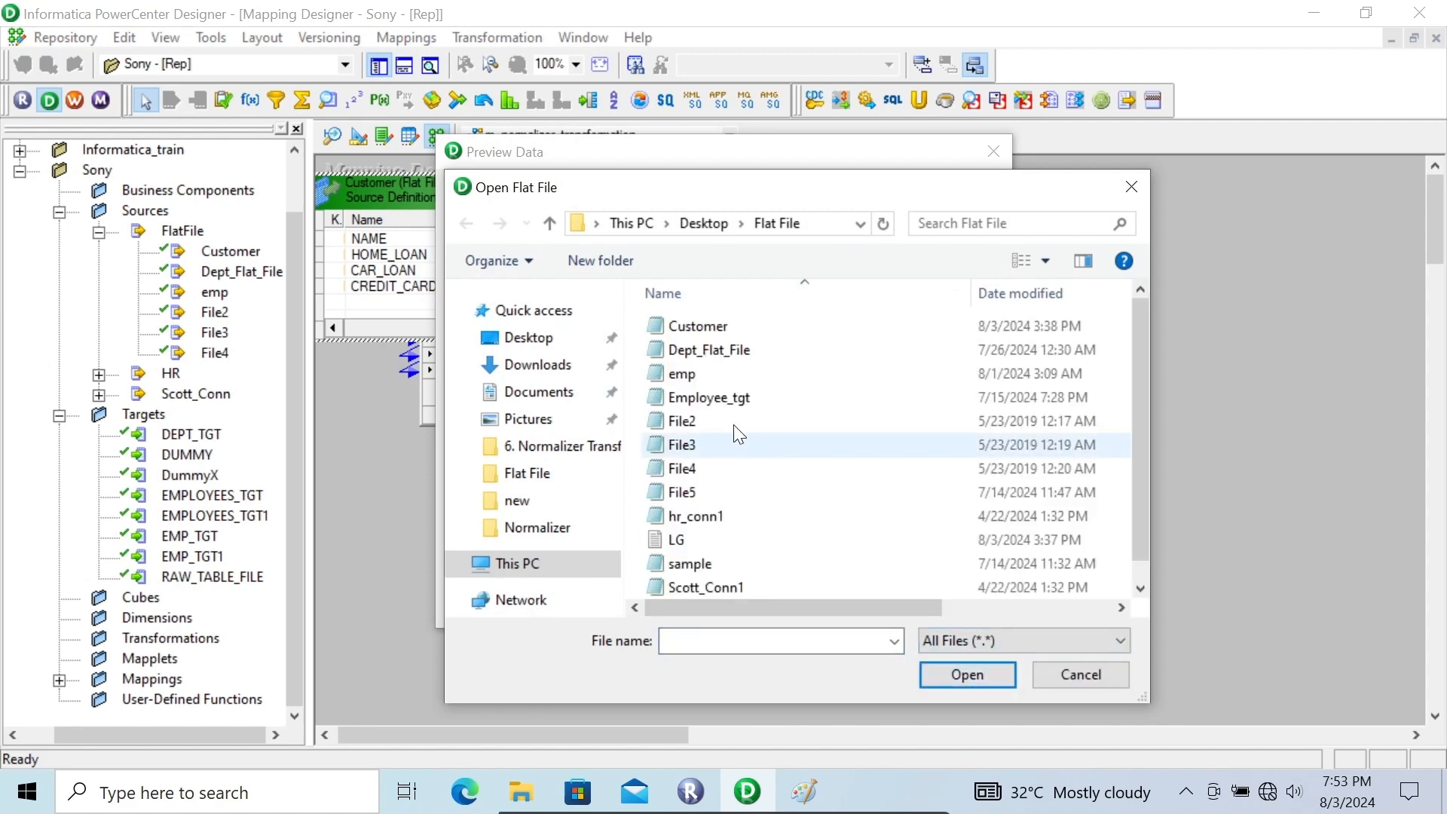
left_click(694, 329)
left_click(959, 676)
left_click(854, 245)
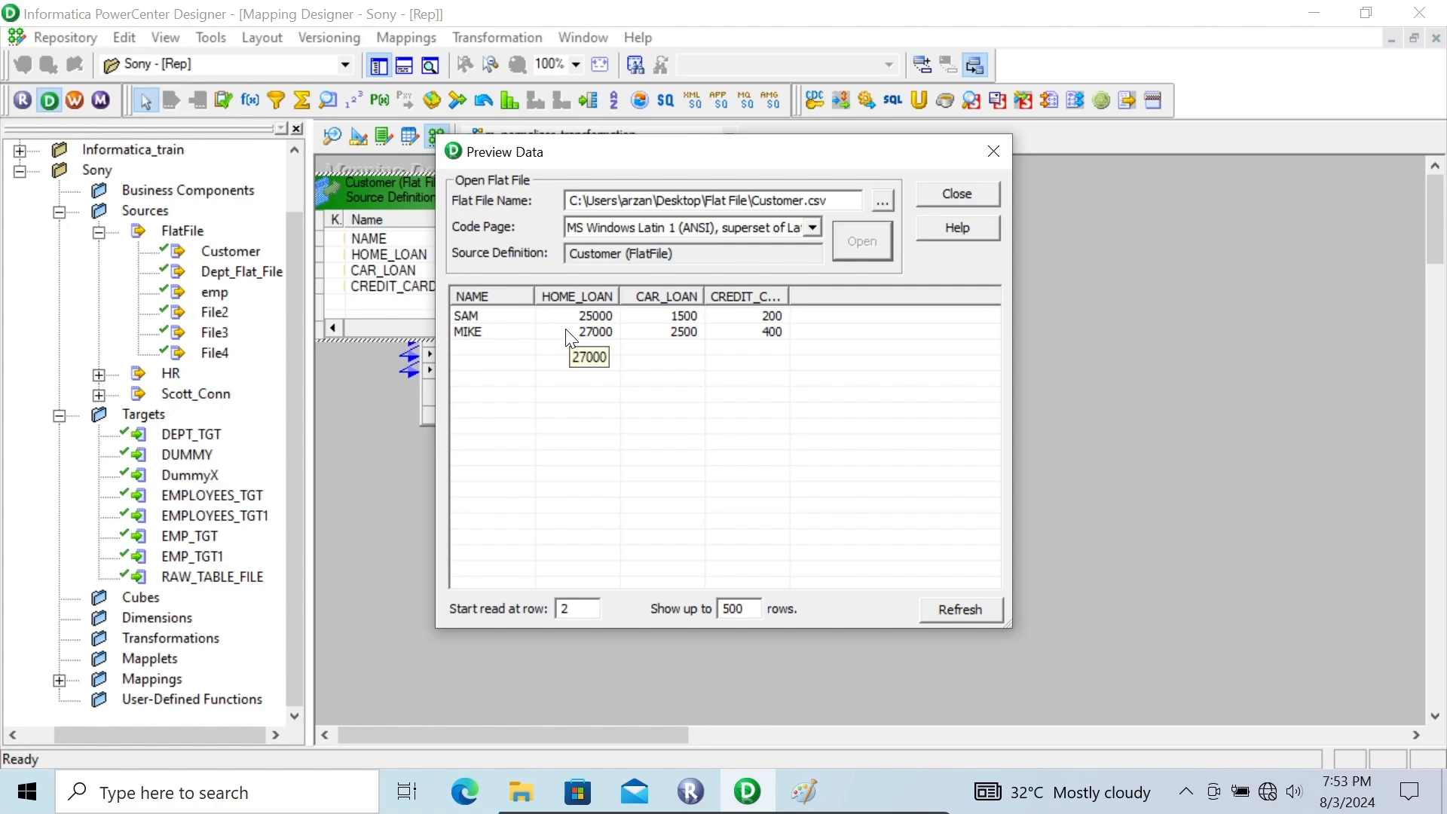
left_click_drag(614, 288, 781, 288)
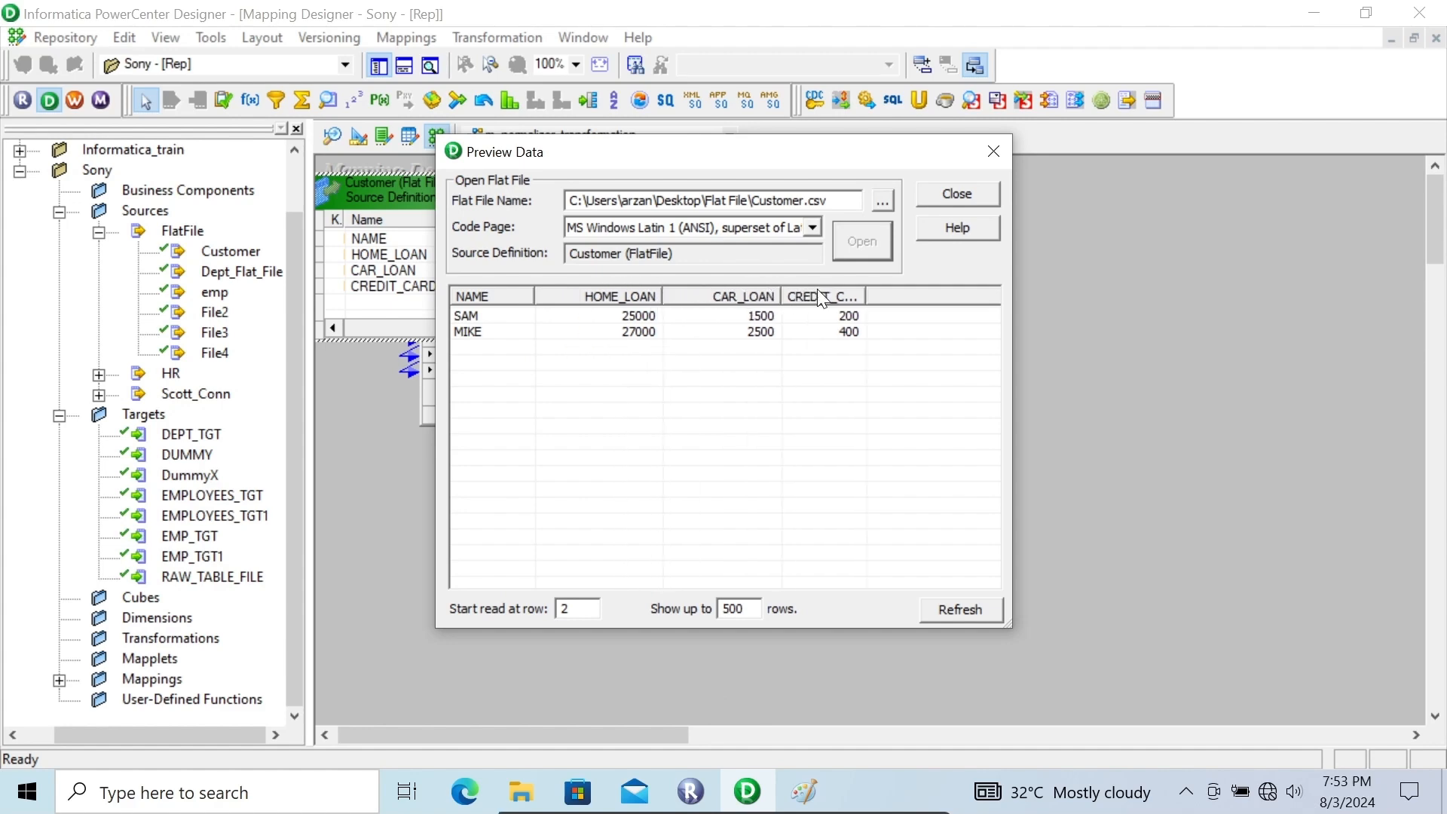
left_click(936, 193)
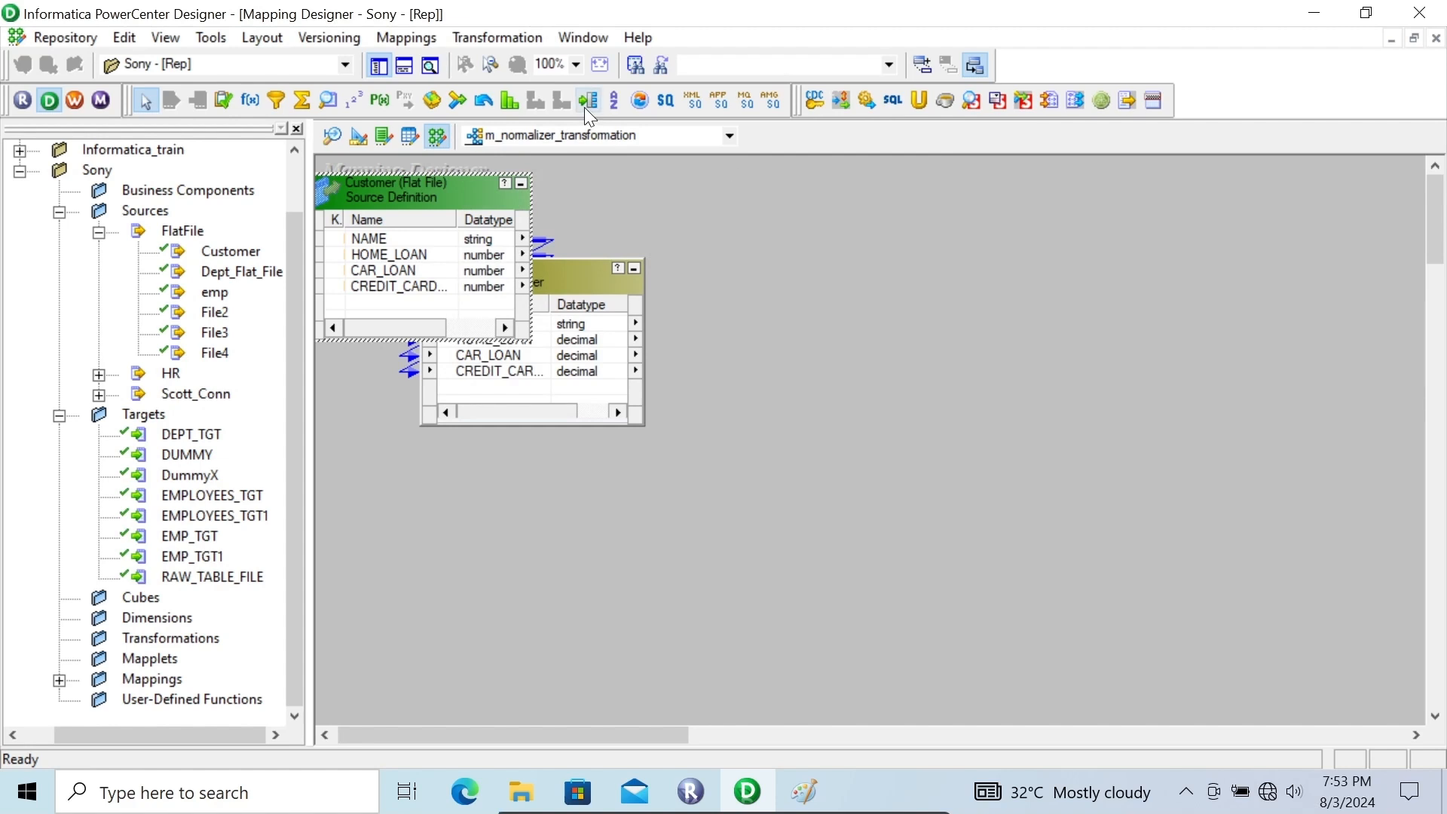
Add a Normalizer transformation to the mapping, placed to the right of the SQ_Customer source qualifier
left_click(482, 102)
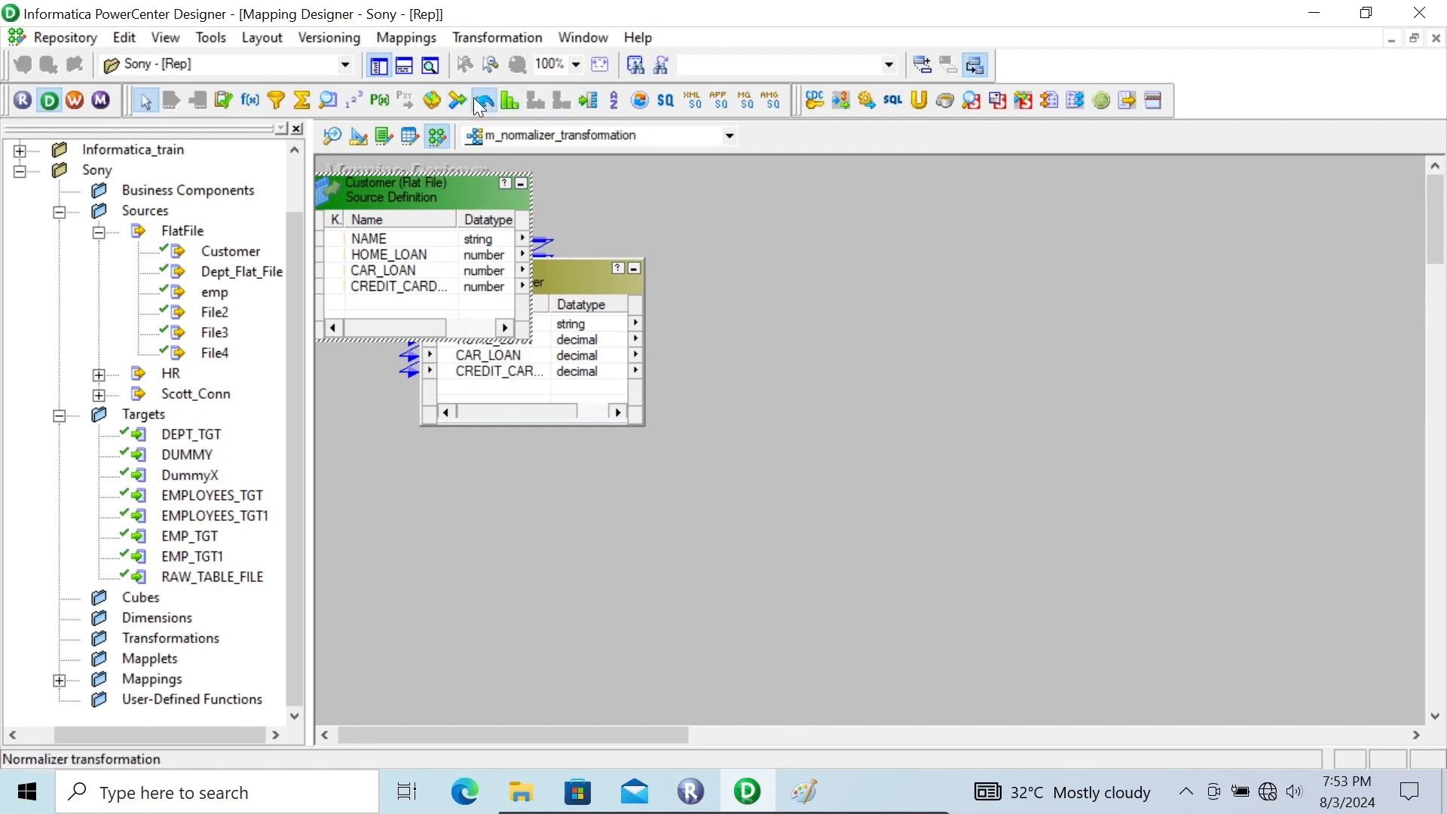
left_click(797, 221)
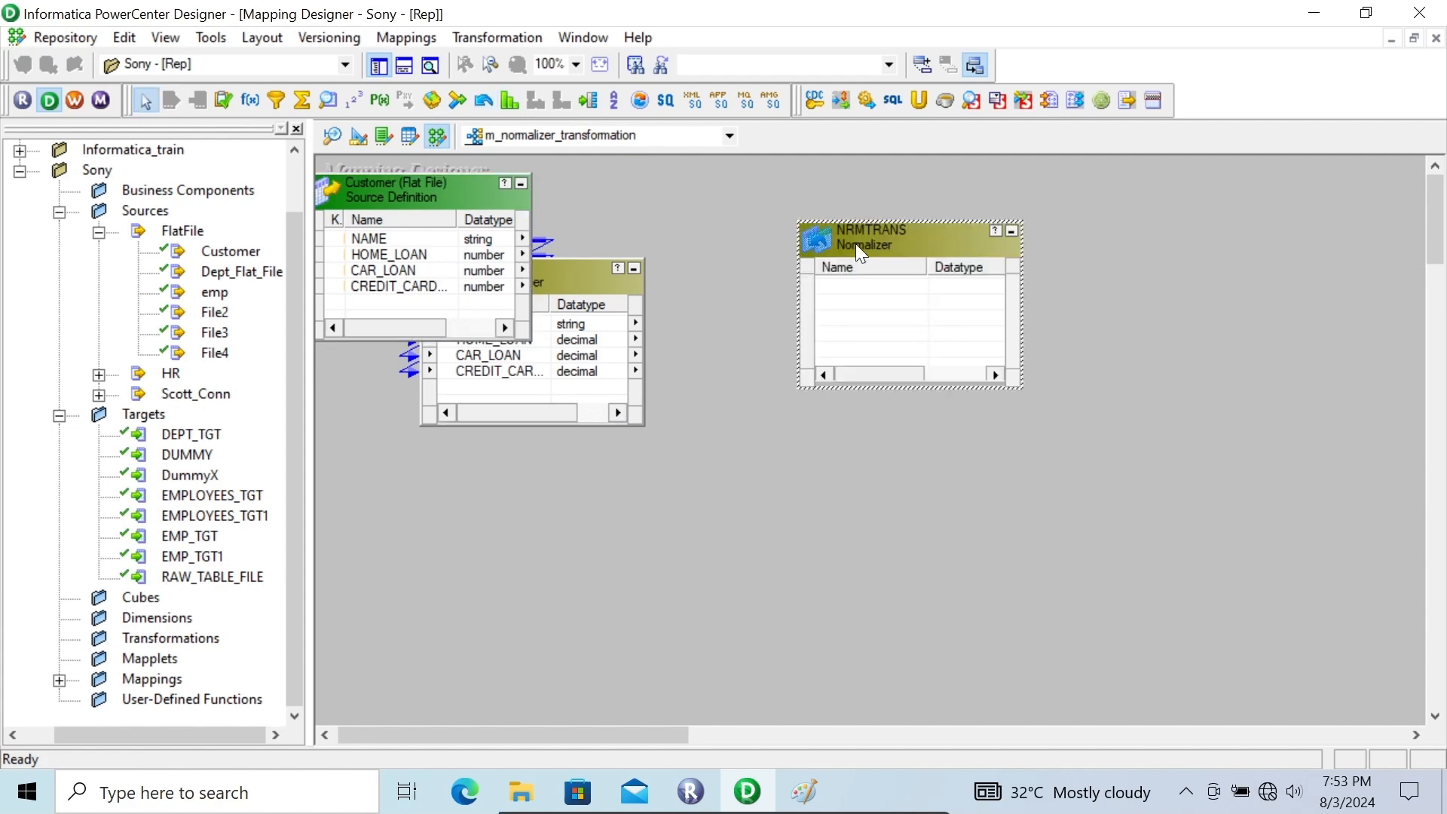
left_click_drag(860, 249, 835, 279)
Try to copy all SQ_Customer ports into the Normalizer transformation
left_click(639, 297)
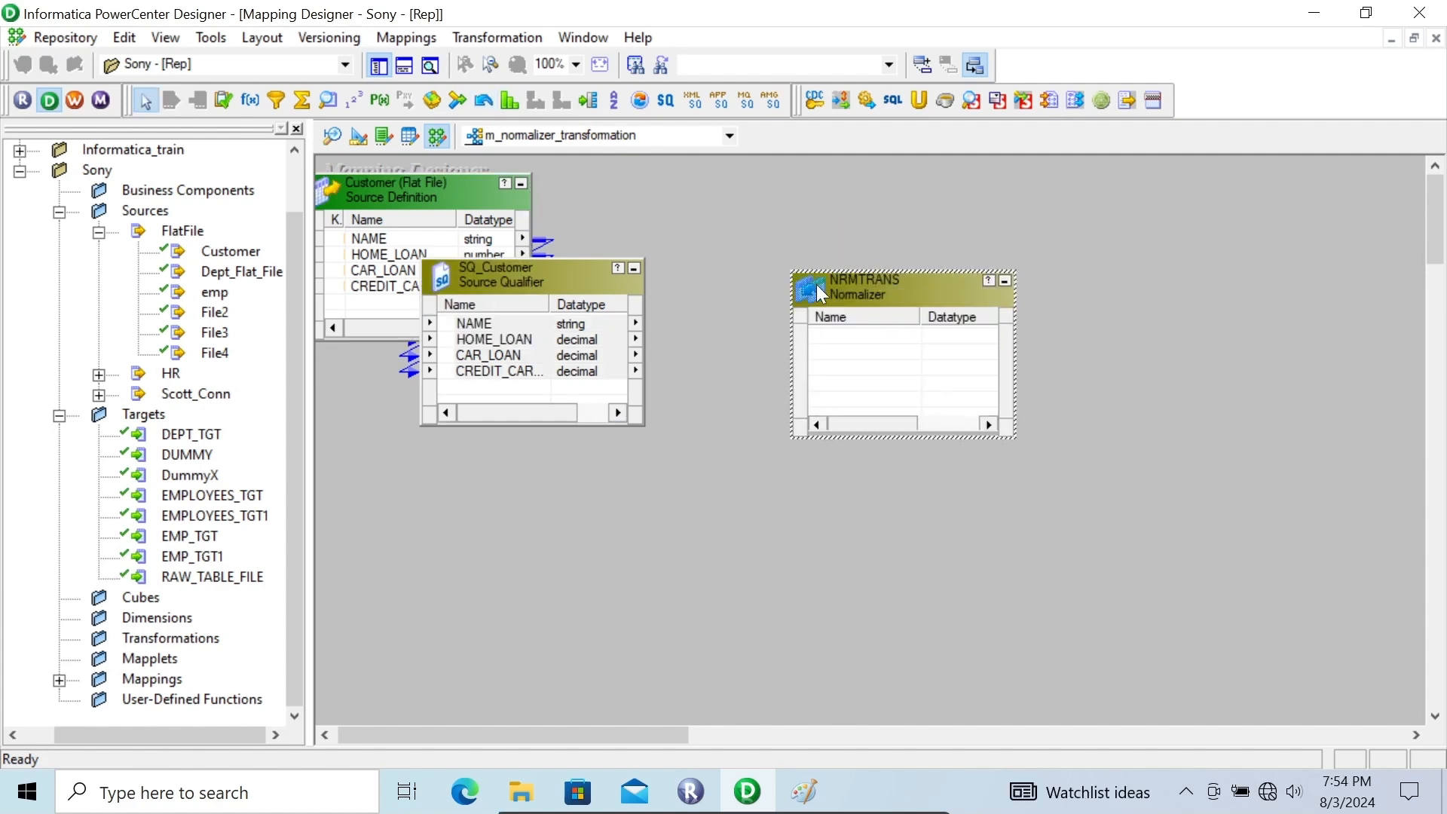
right_click(541, 316)
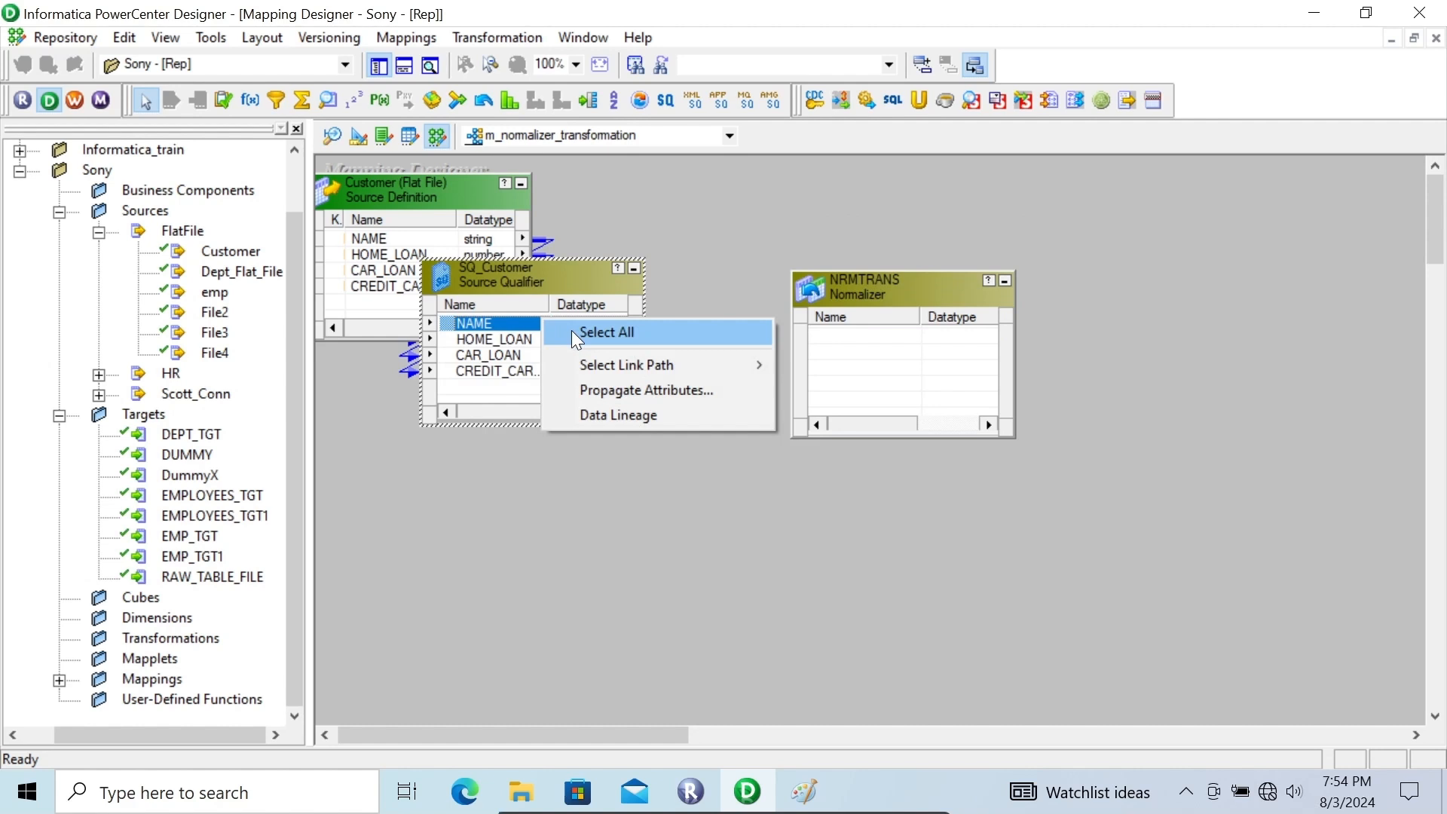
left_click(564, 332)
left_click(564, 333)
right_click(467, 327)
left_click(516, 344)
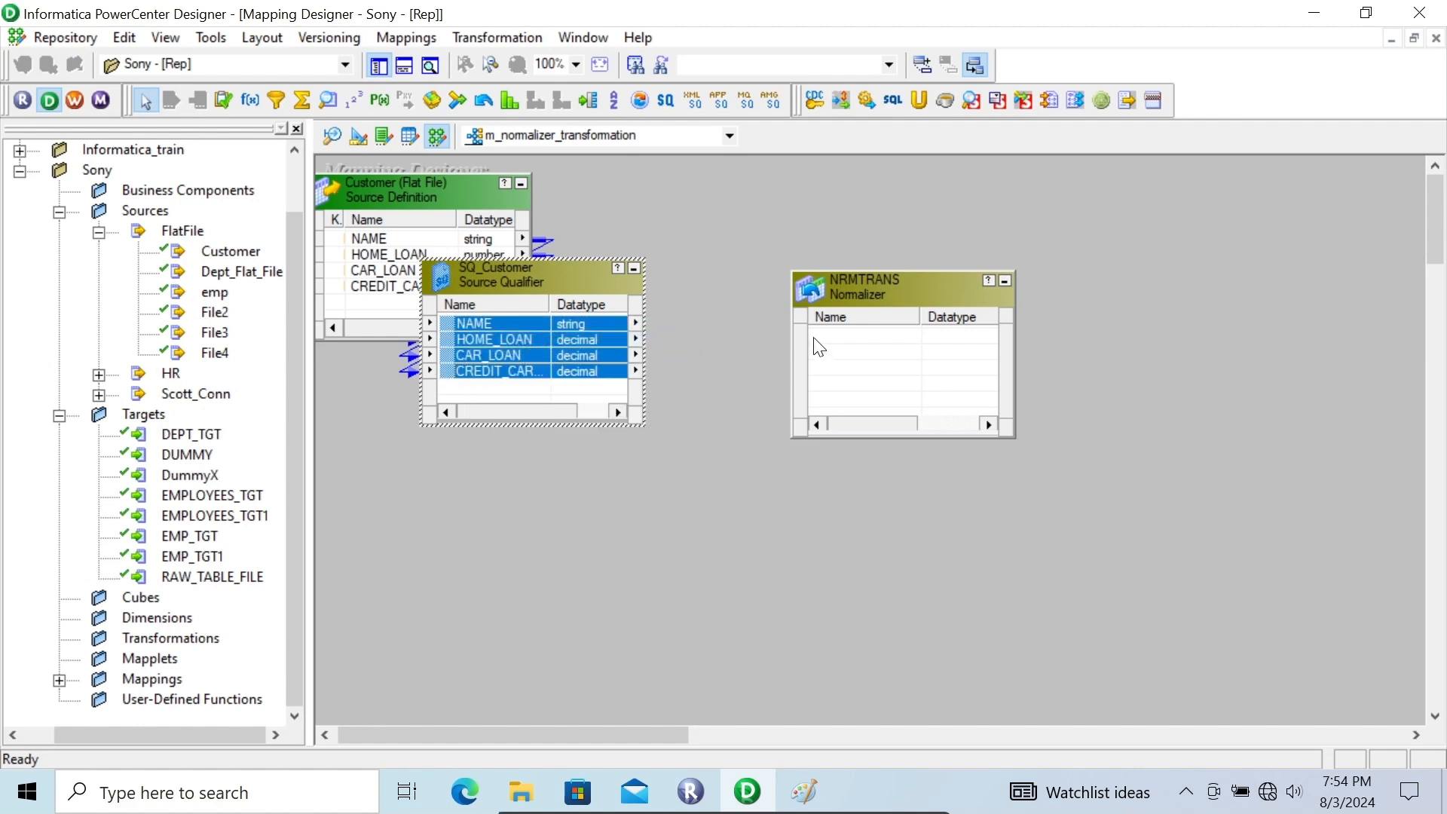
left_click_drag(450, 321, 824, 335)
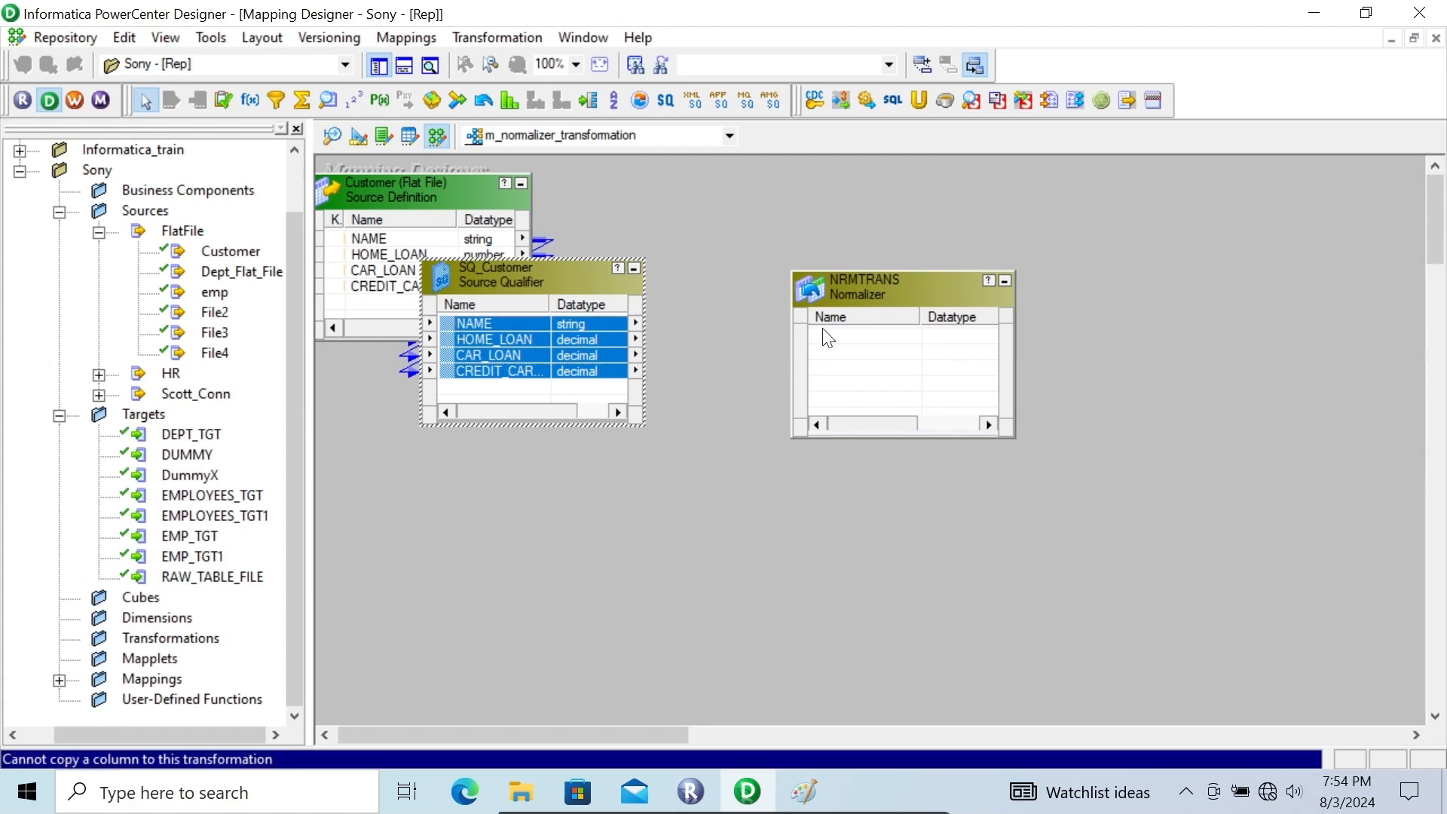
Open the NRMTRANS transformation for editing and add two new columns to its Normalizer definition
double_click(867, 282)
left_click(804, 242)
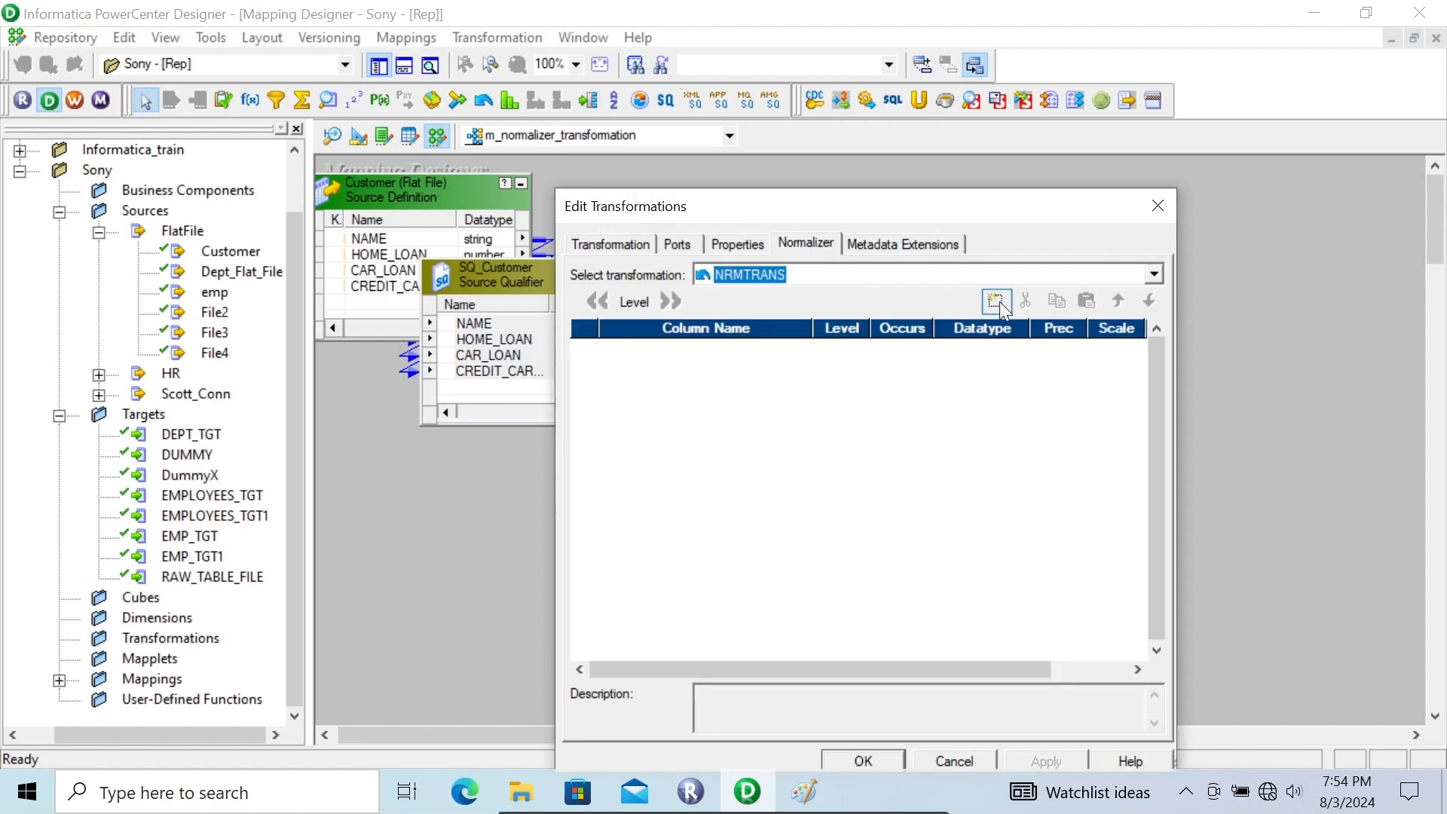
left_click(799, 239)
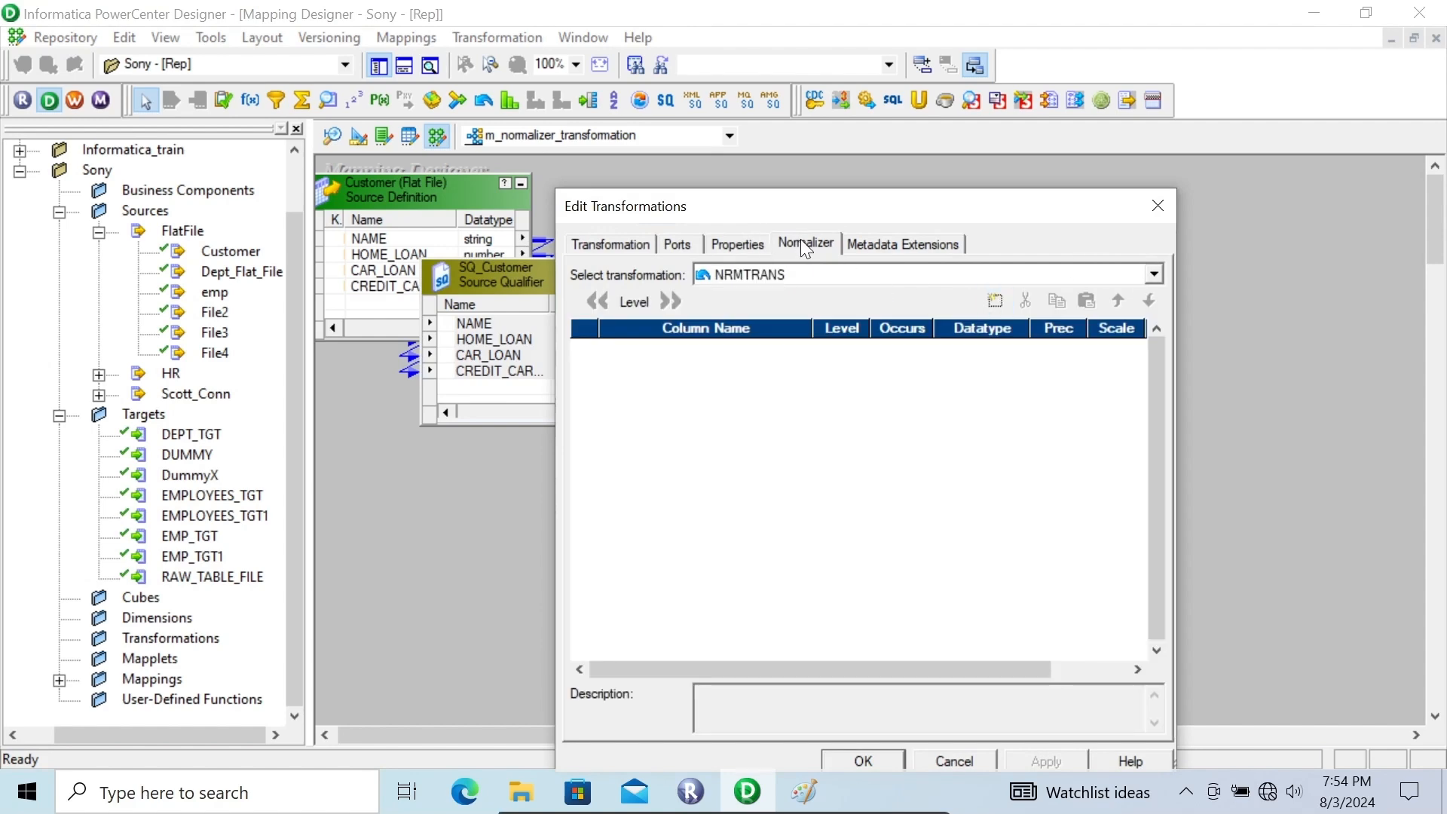
left_click(994, 302)
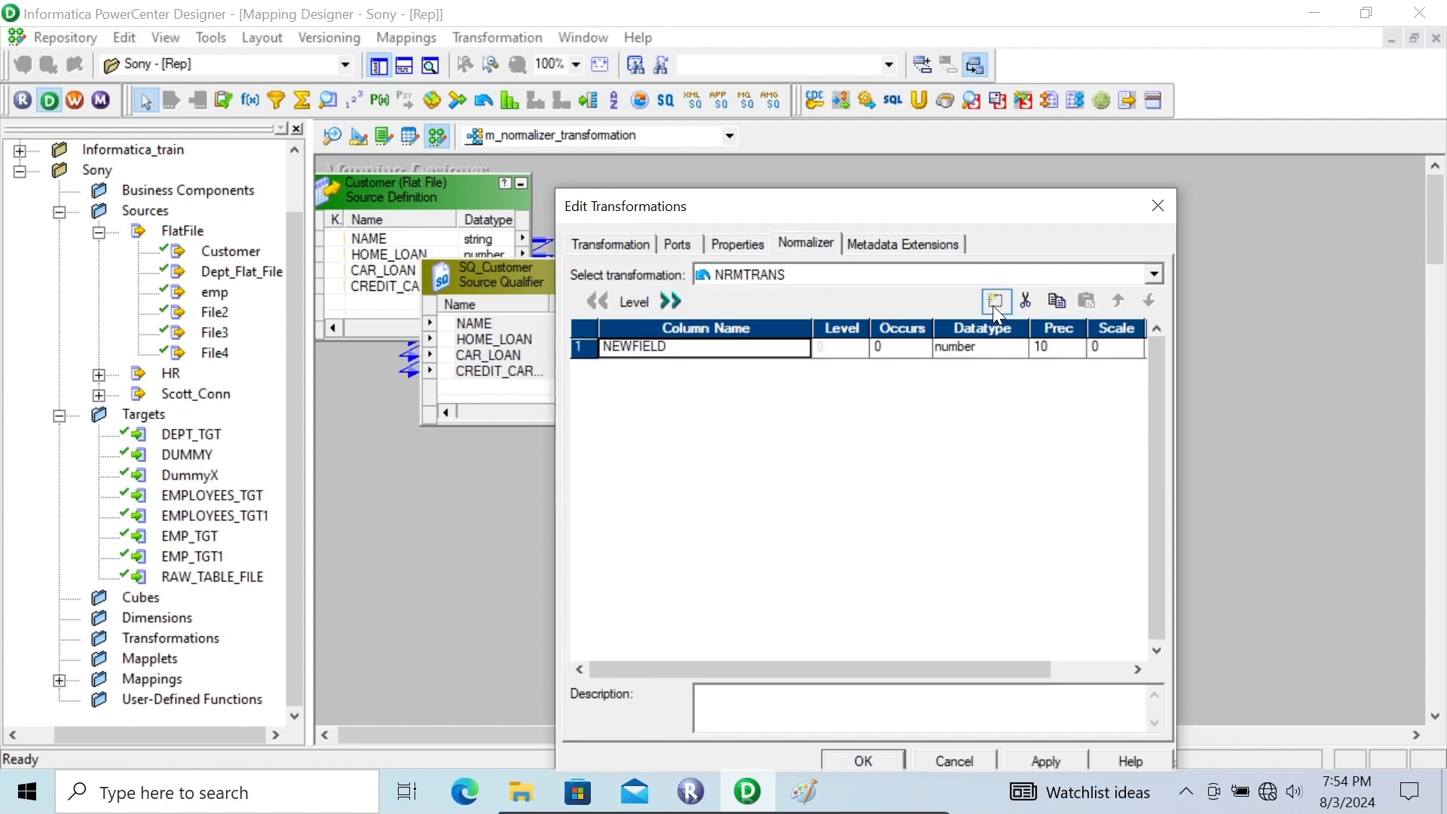
left_click(993, 302)
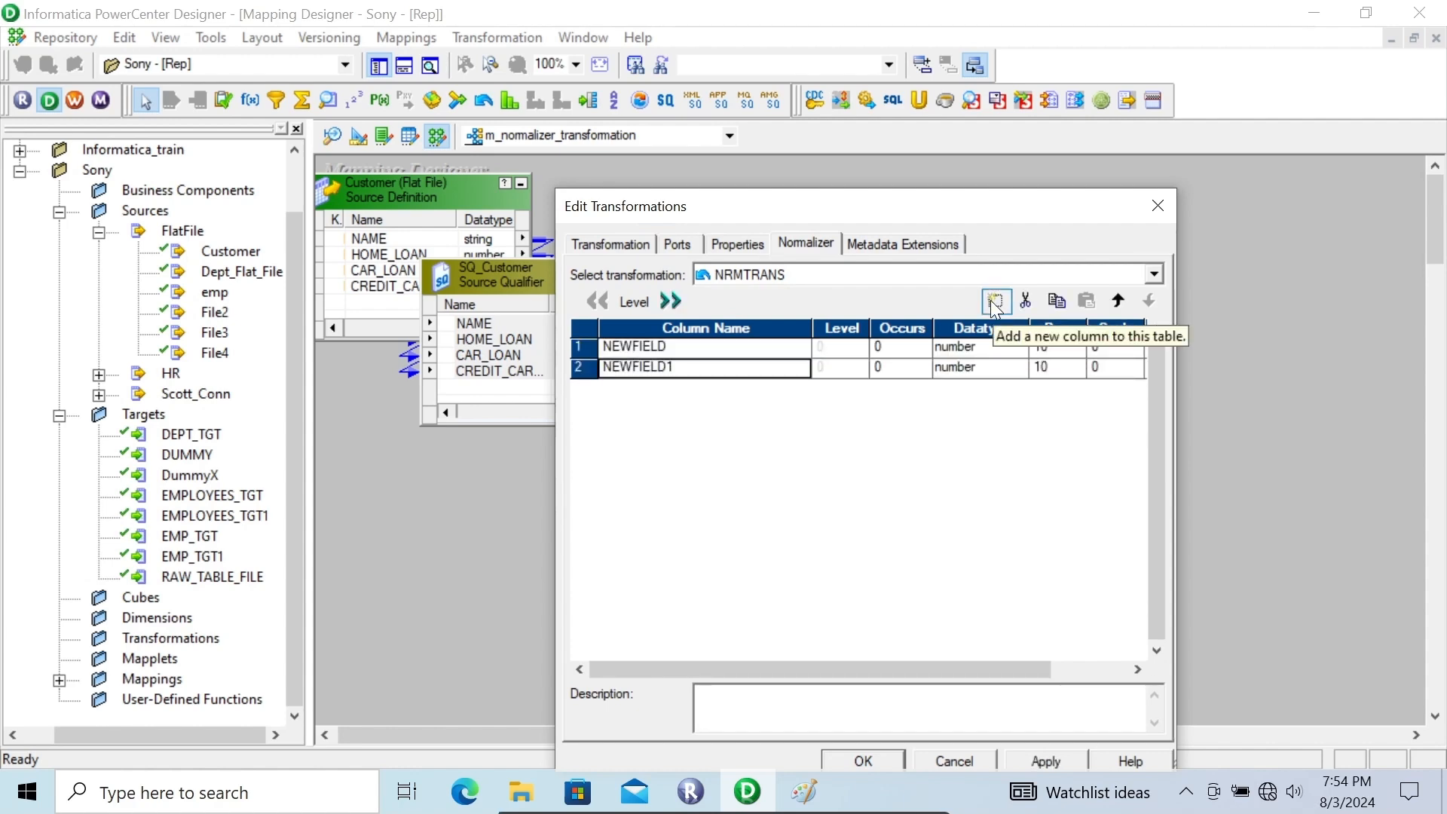
Rename the first Normalizer column as Name and set its datatype to nstring
left_click(670, 347)
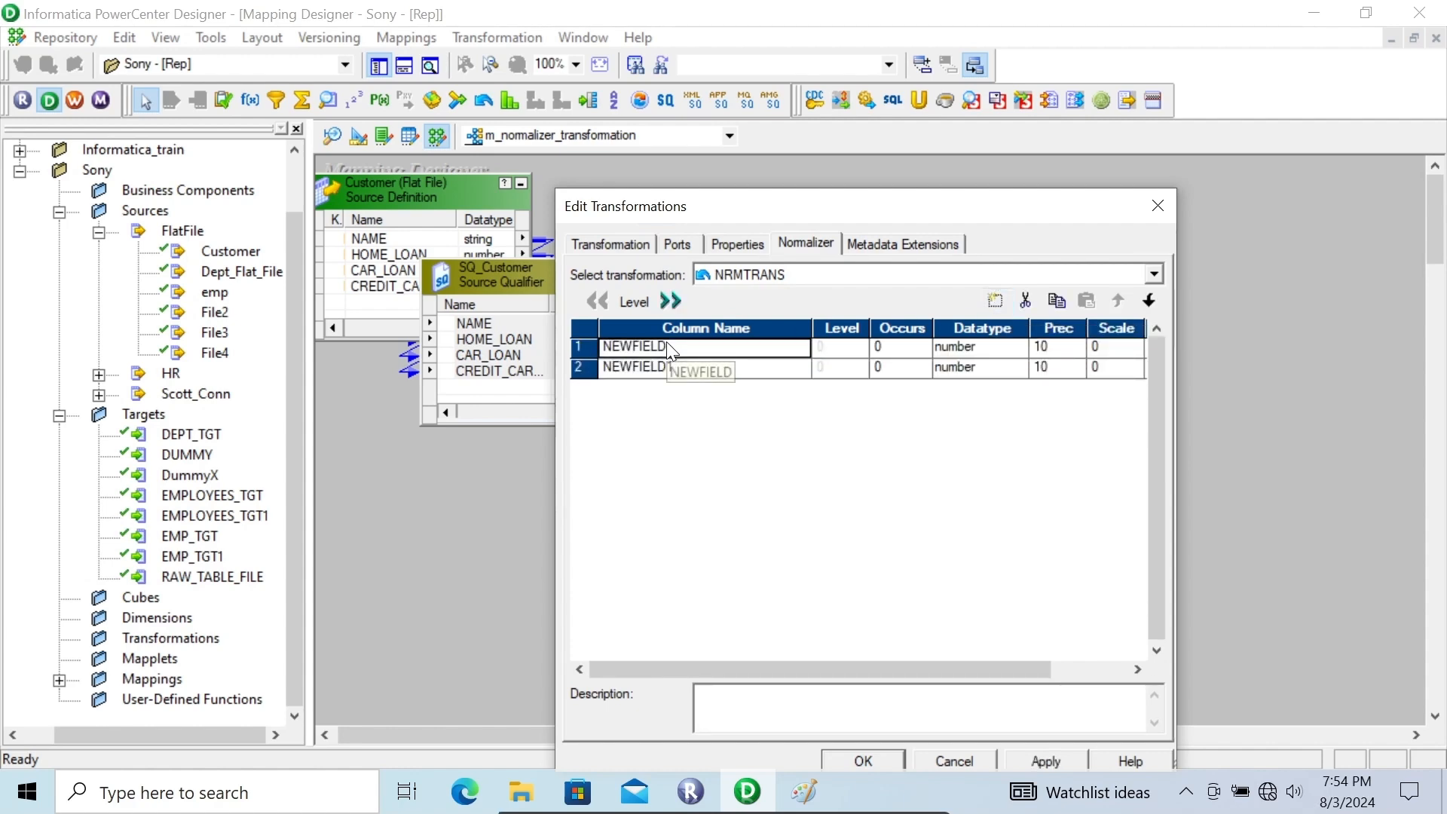
left_click(677, 347)
double_click(677, 346)
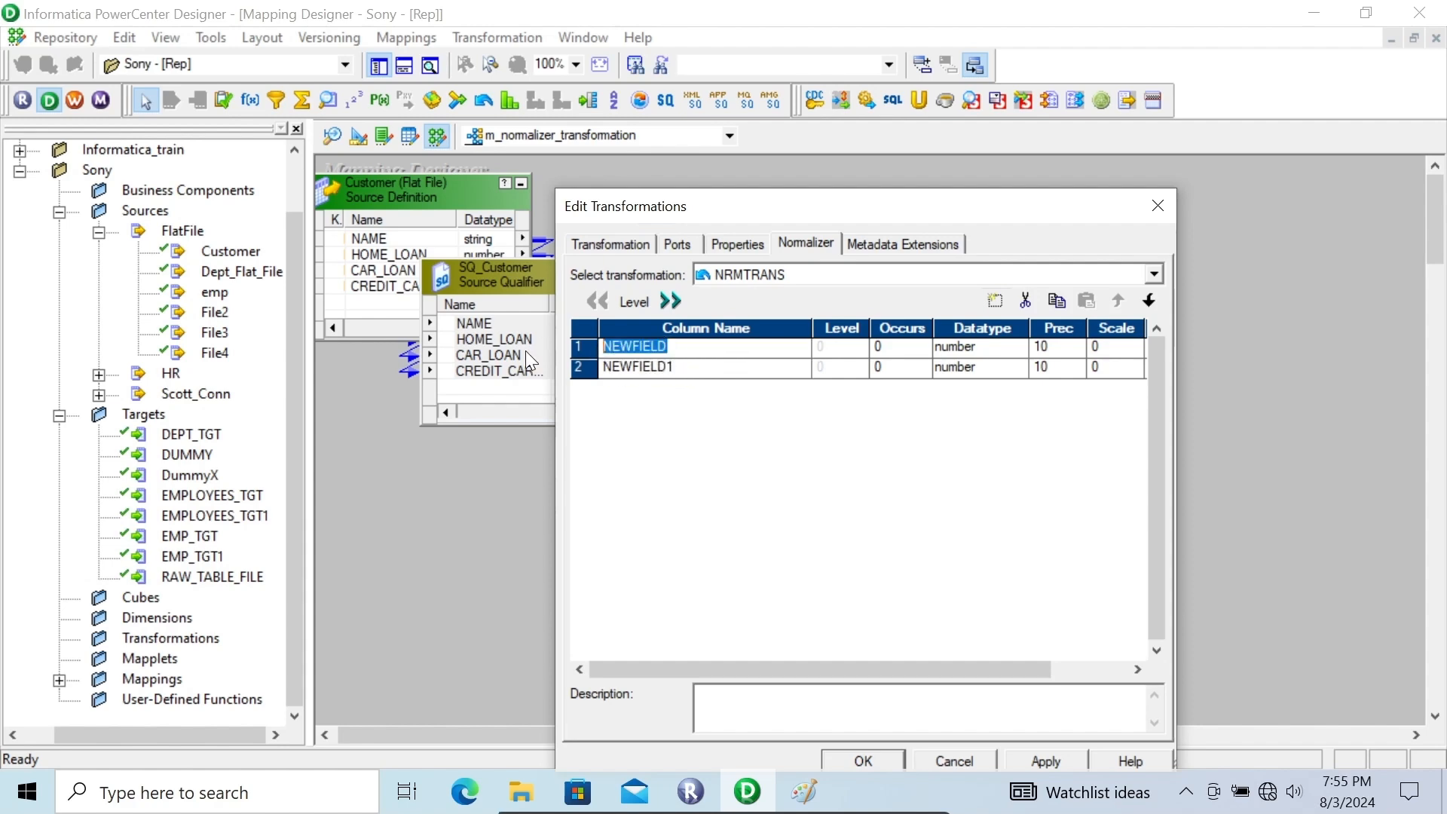
type("Name")
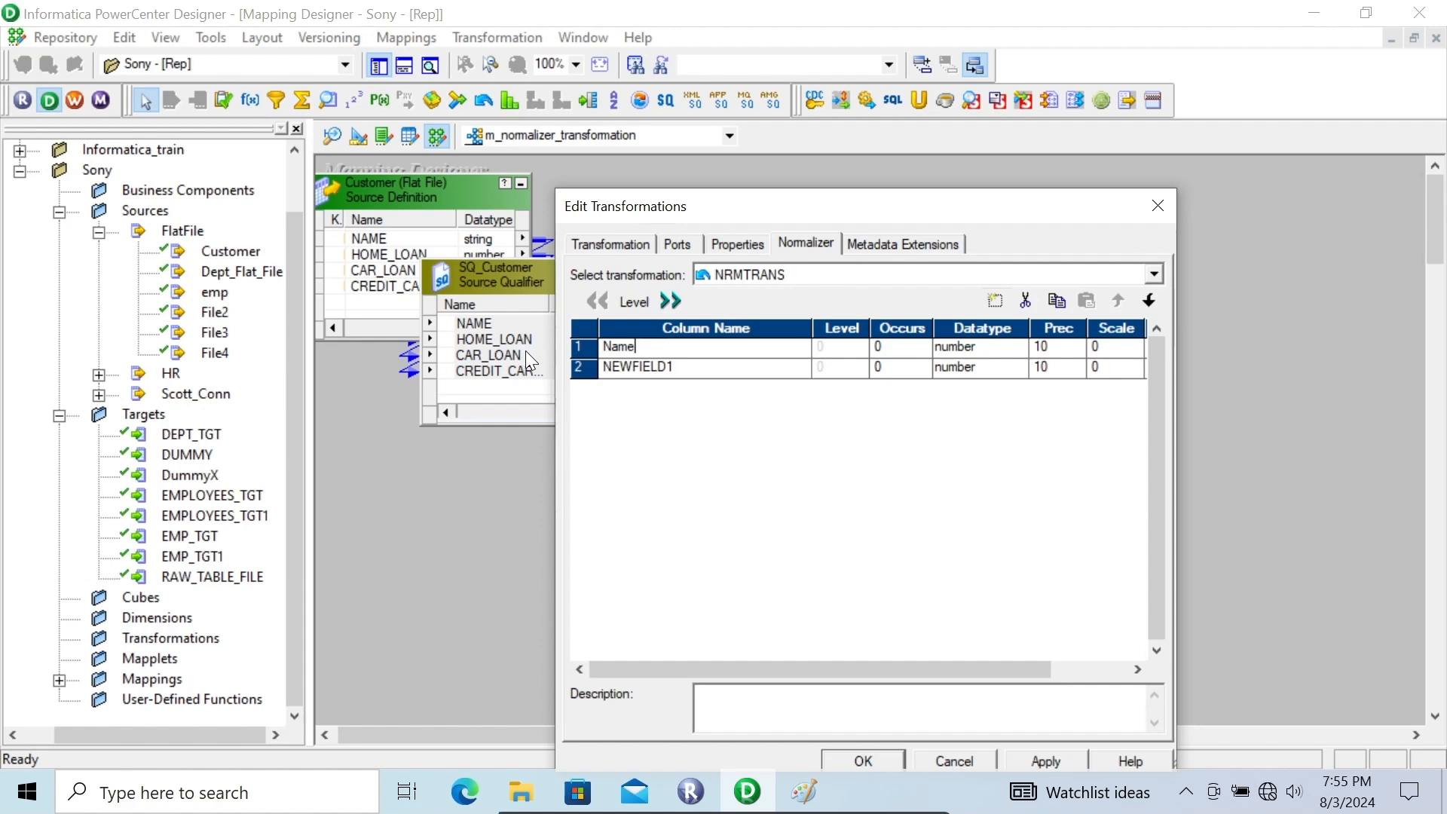
left_click(992, 350)
left_click(971, 368)
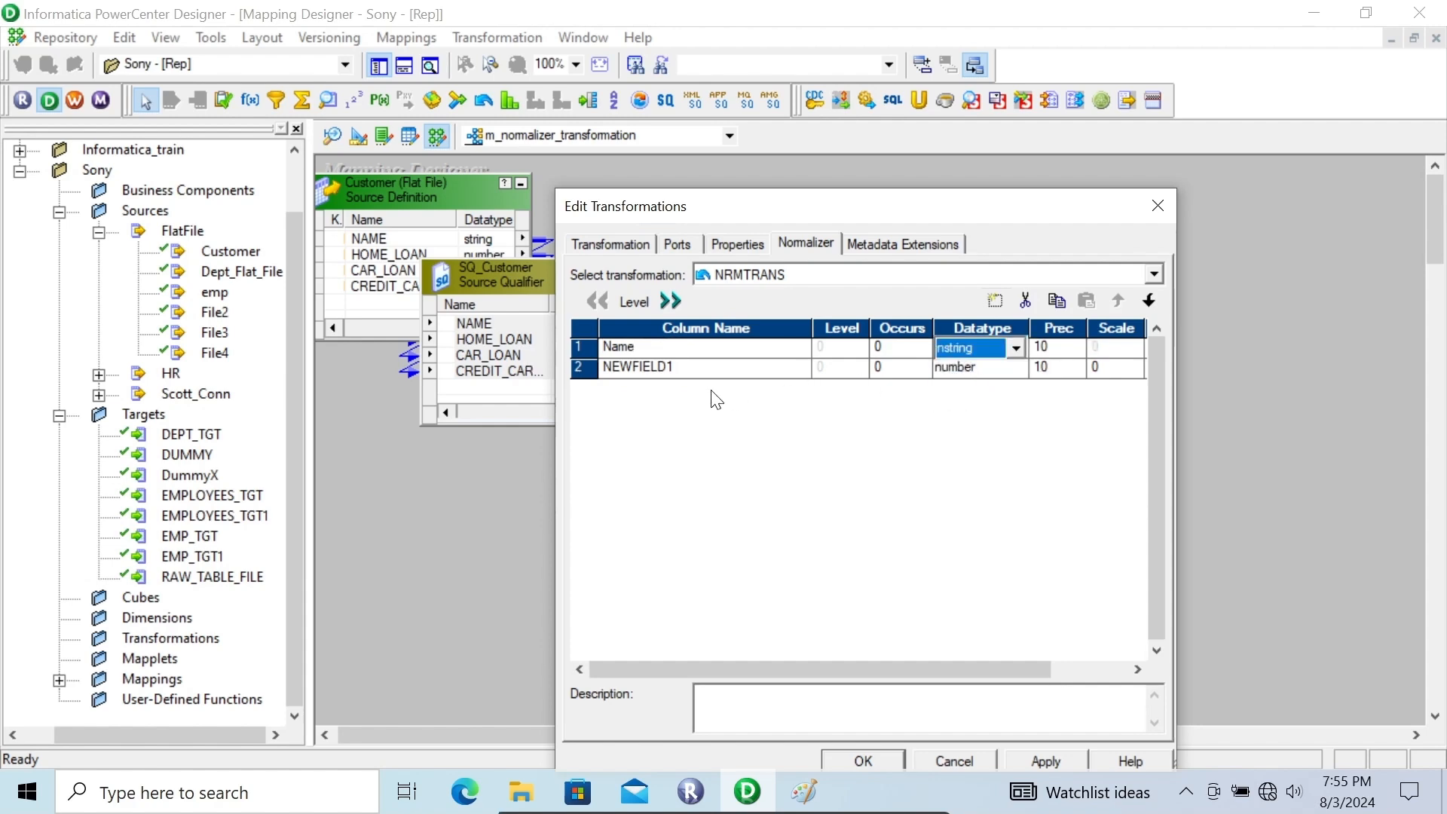
Rename the second Normalizer column as LOAN_AMOUNT with the number datatype
left_click(677, 371)
double_click(672, 368)
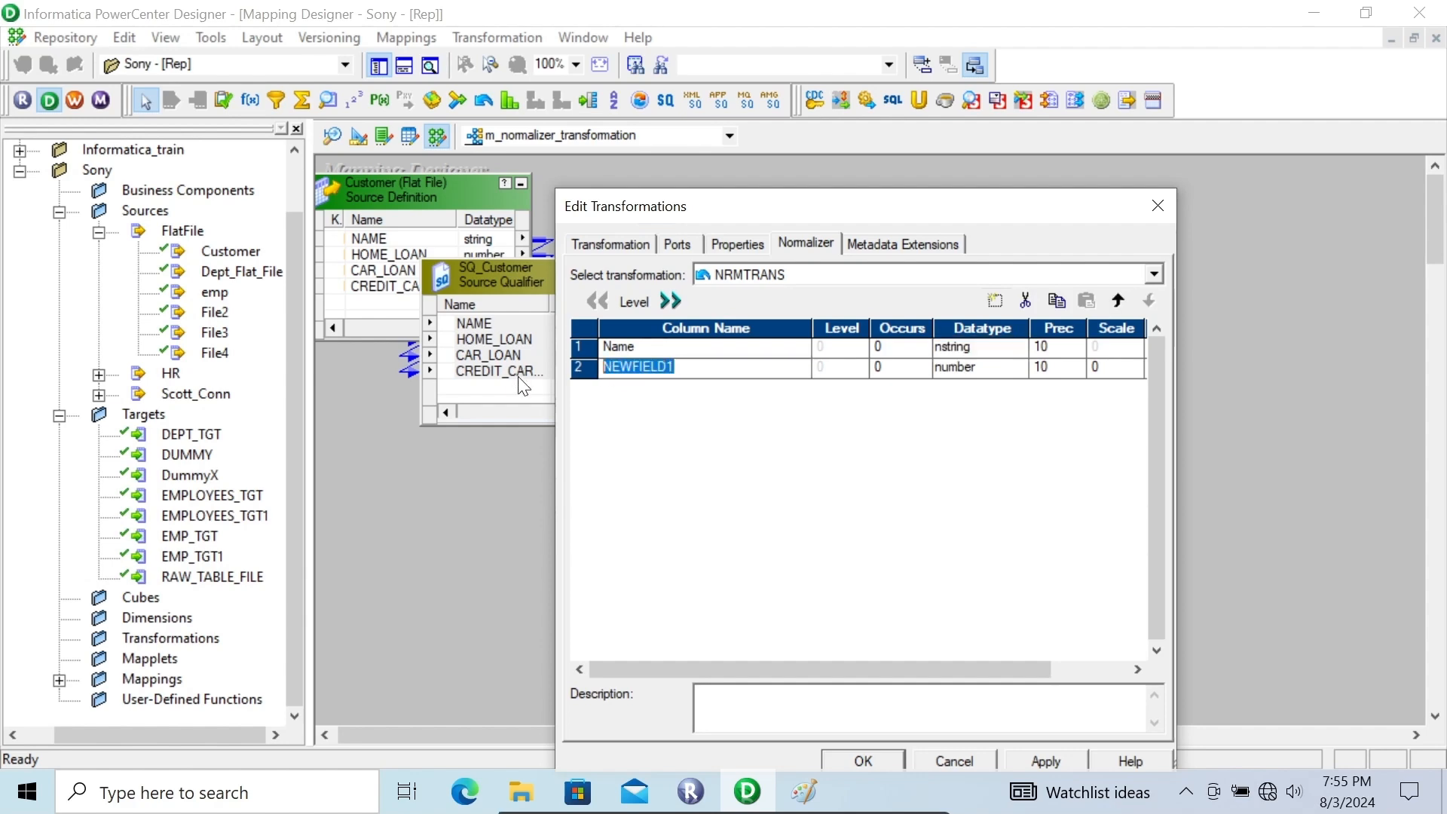
type("LOAN_AMOUNT")
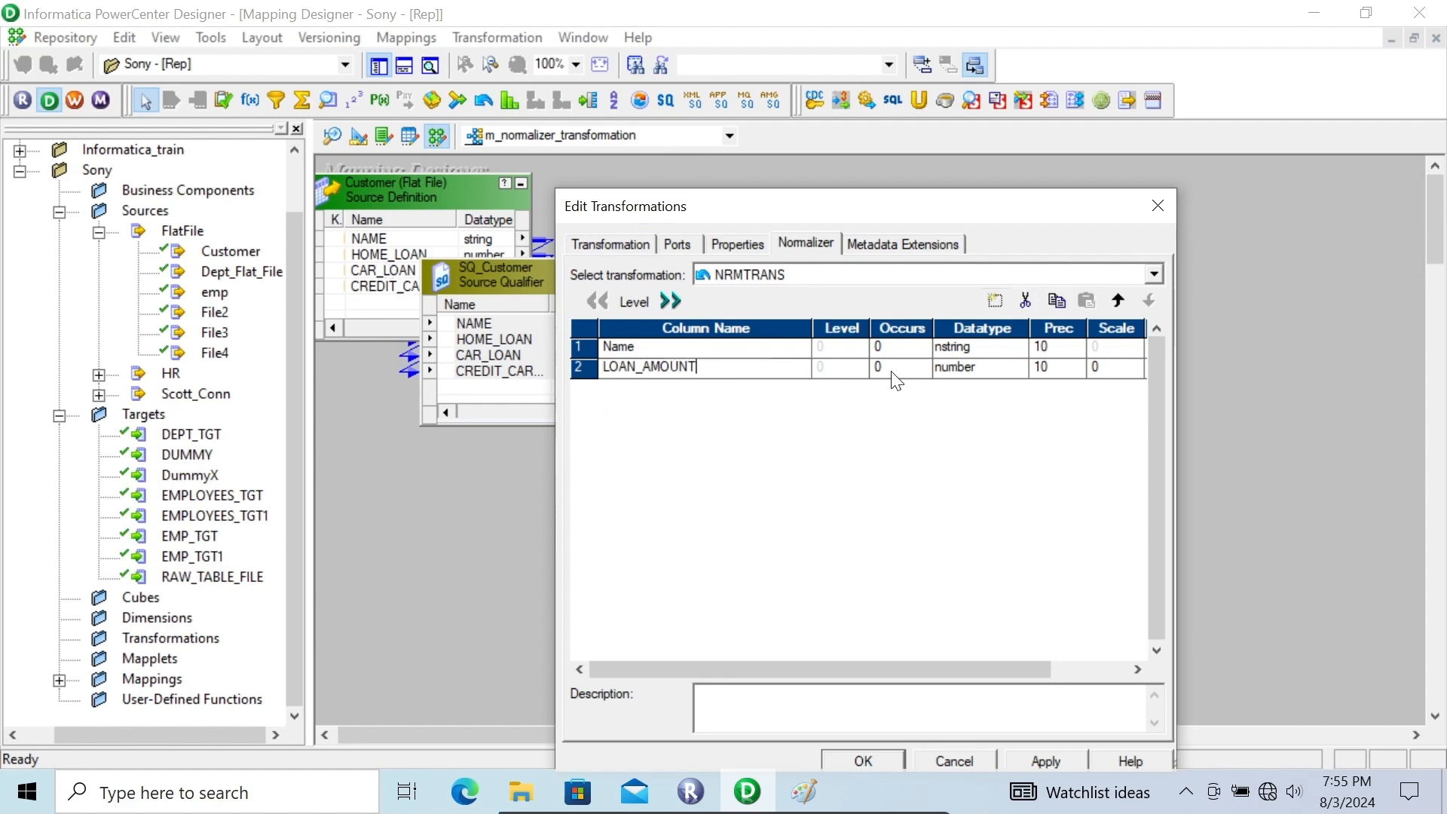
left_click(984, 368)
left_click(987, 373)
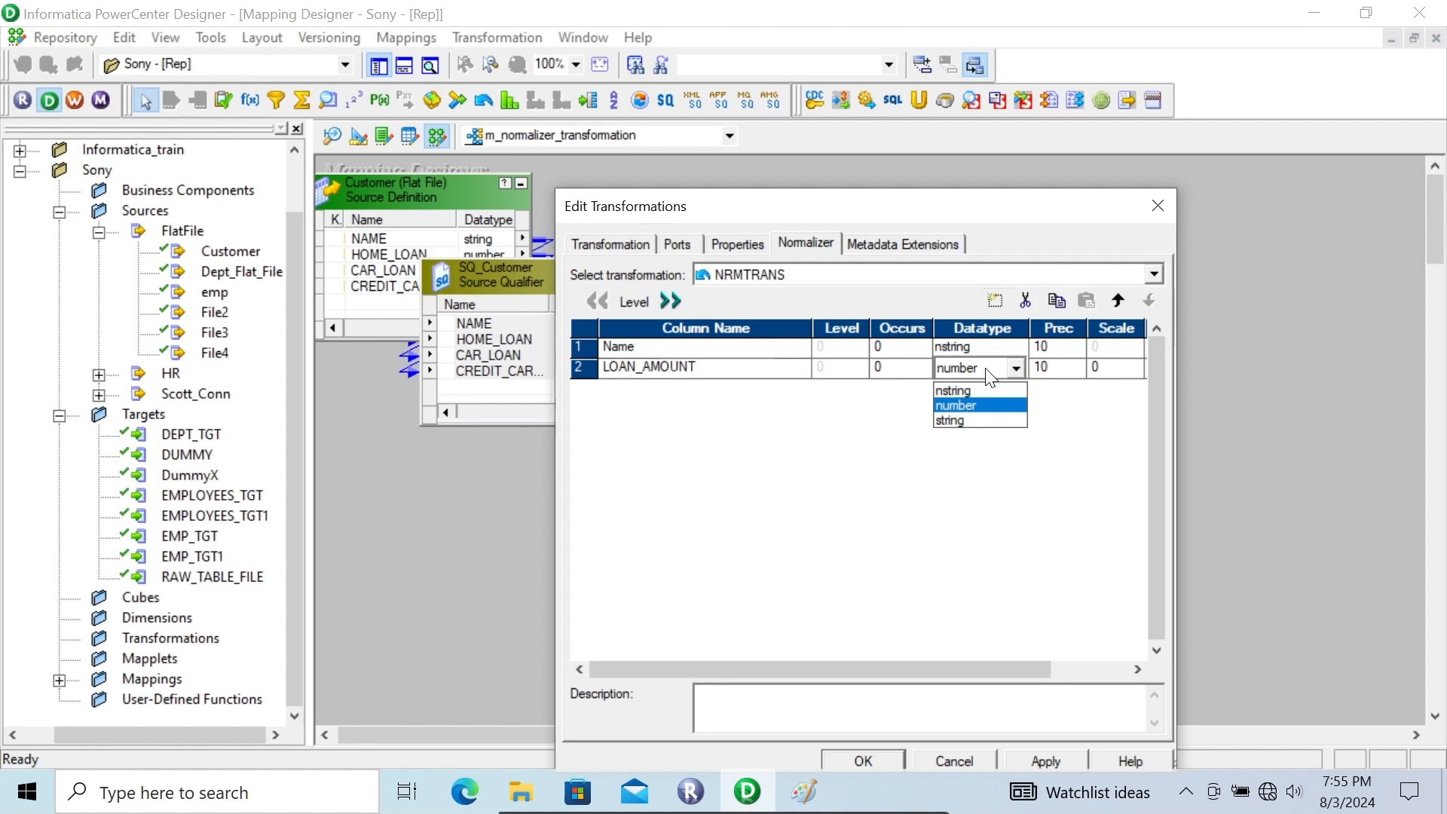
left_click(958, 403)
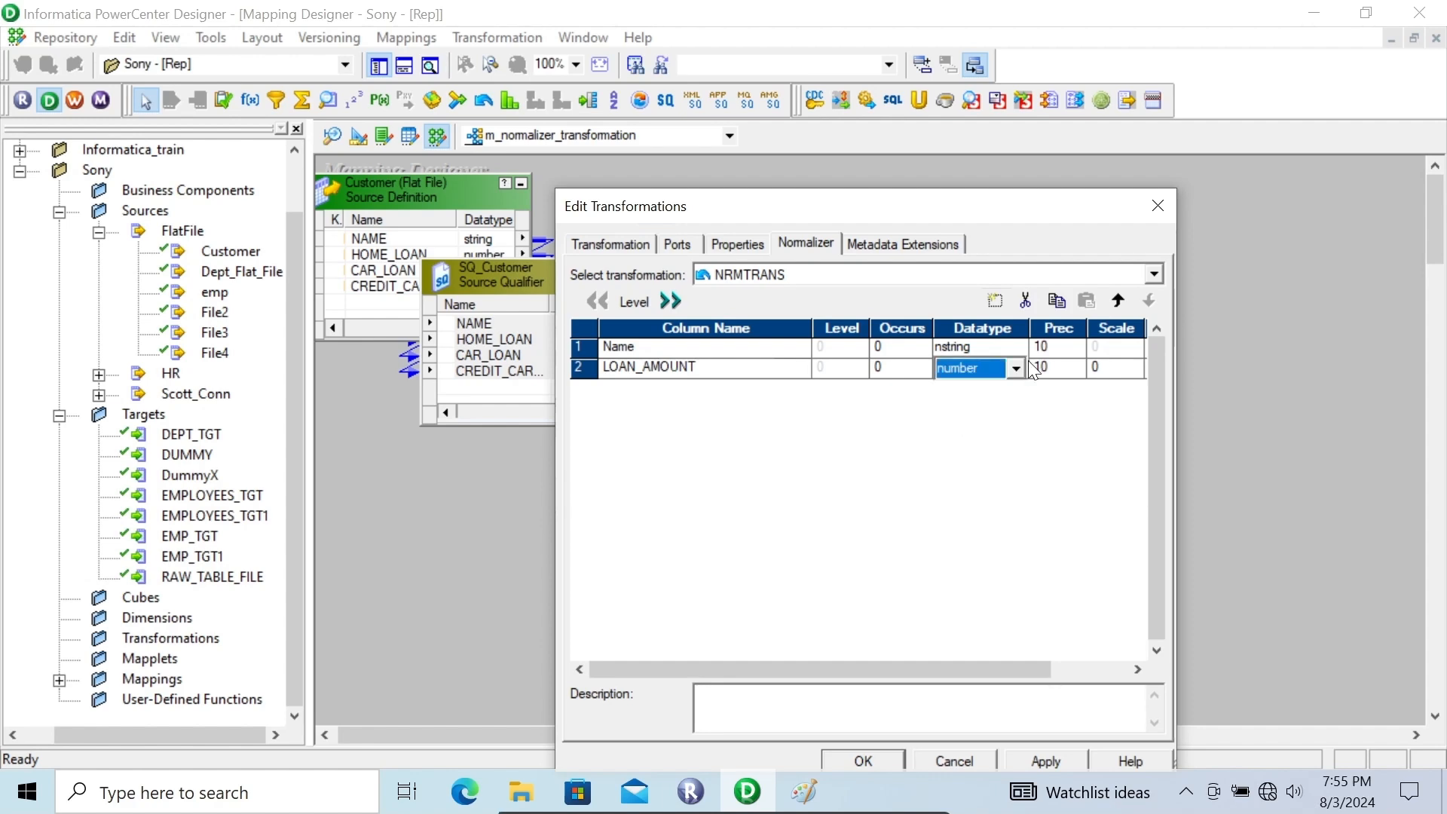
Change the Name column's datatype to string and set its precision to 100
left_click(989, 346)
left_click(989, 346)
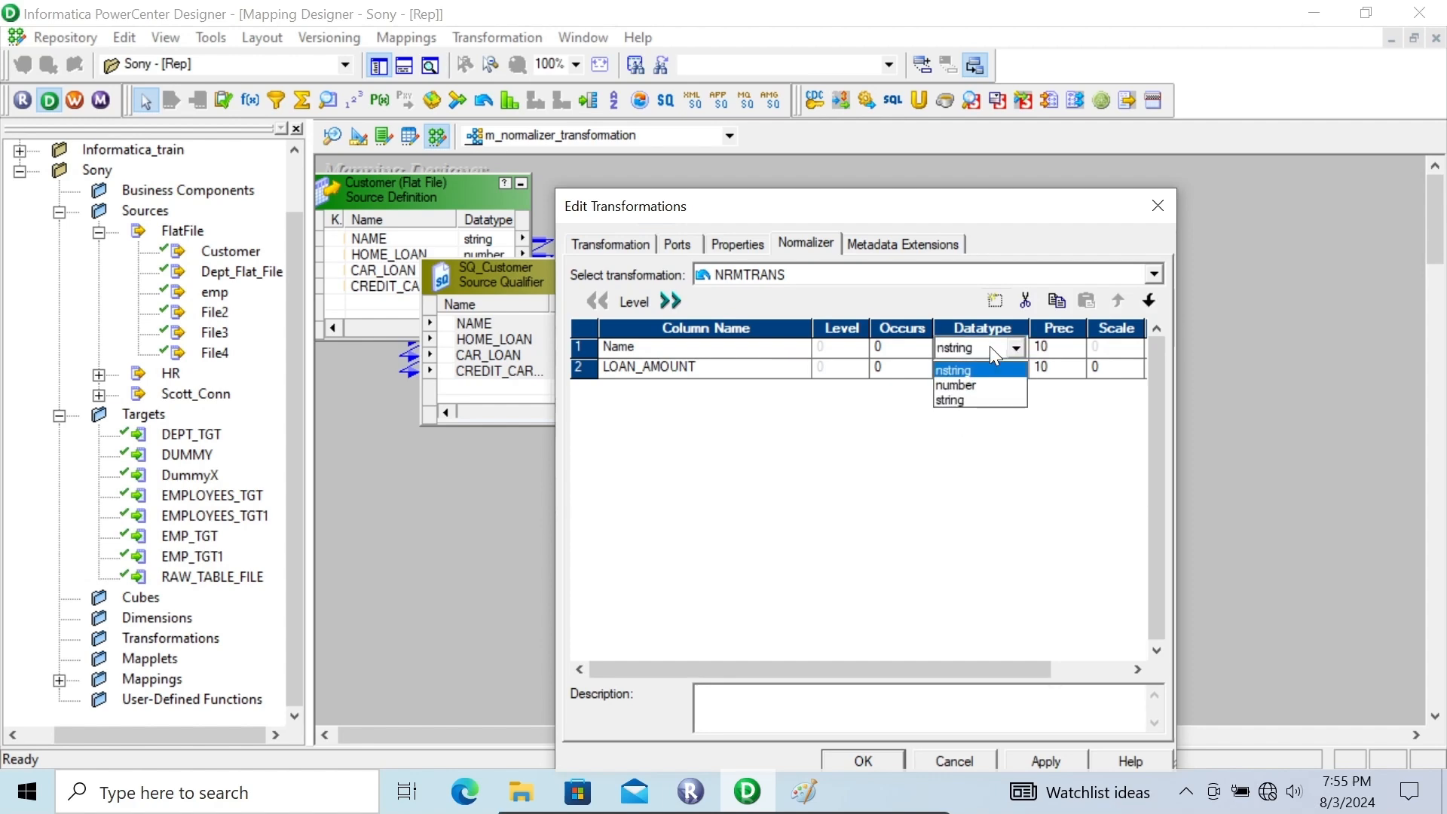
left_click(962, 402)
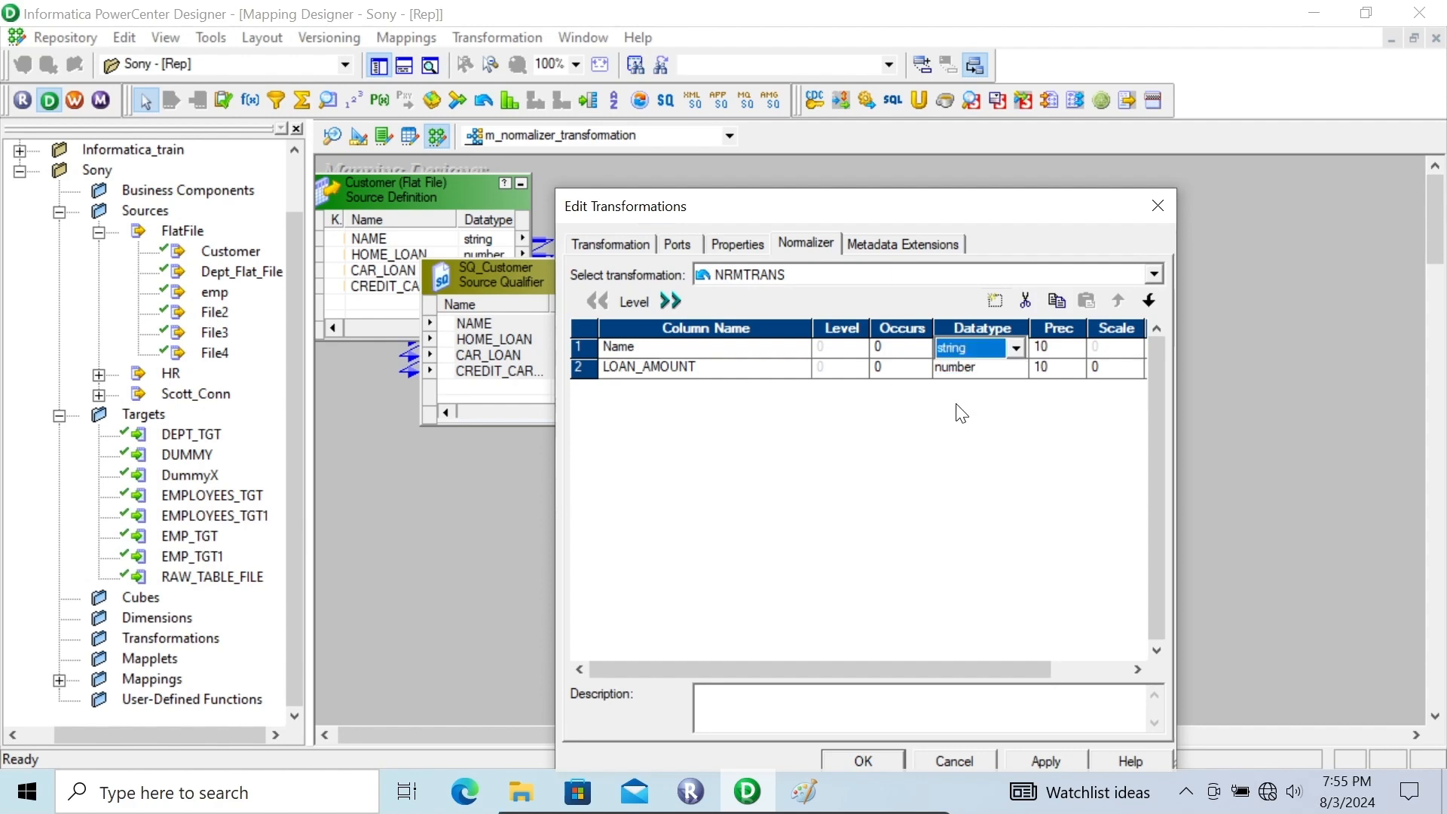
left_click(1051, 346)
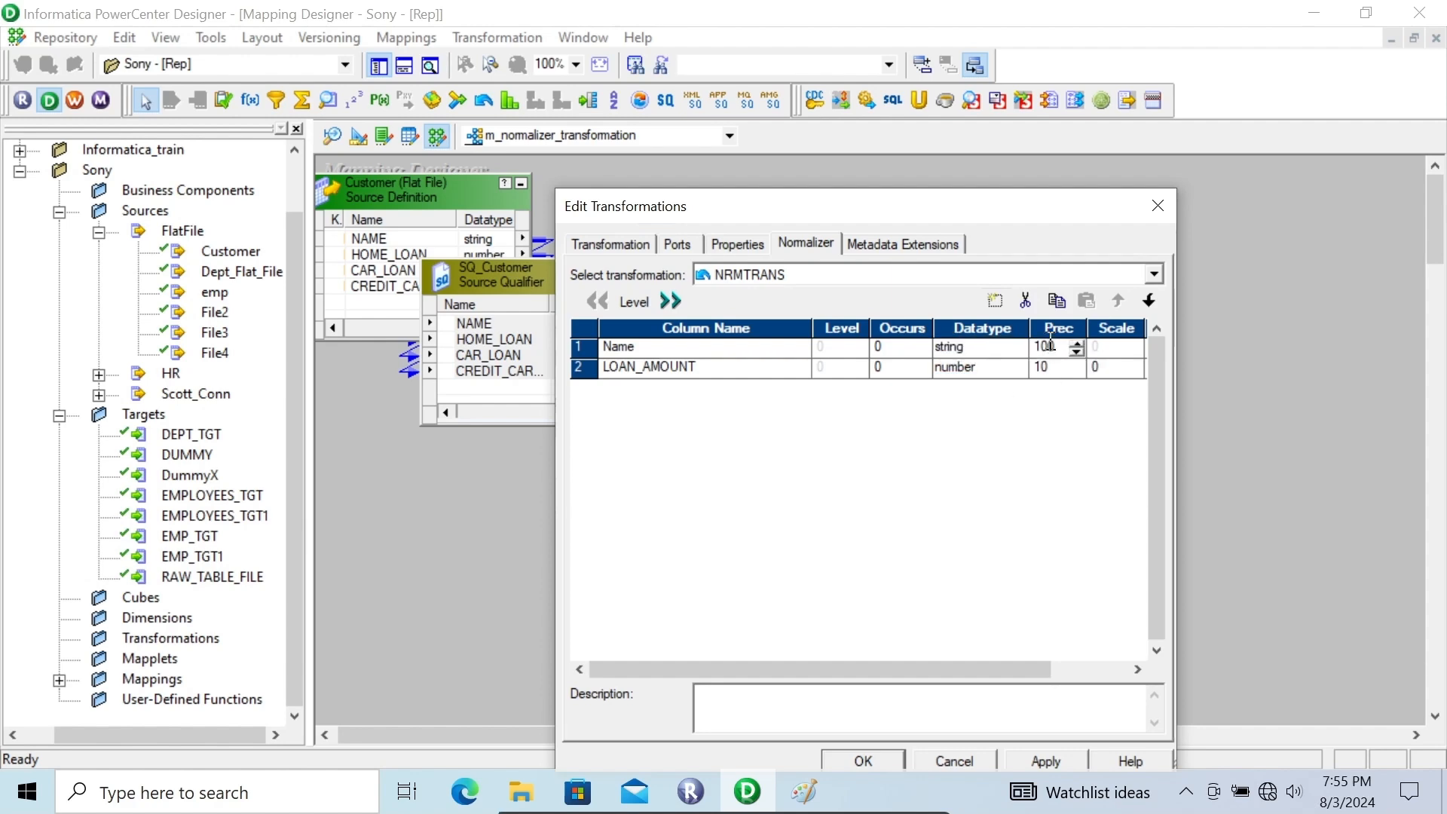
Set the number of occurrences to 1 for the Name column and 3 for LOAN_AMOUNT
left_click(912, 353)
left_click(883, 346)
type("1")
left_click(894, 373)
left_click(888, 369)
key("BackSpace")
type("3")
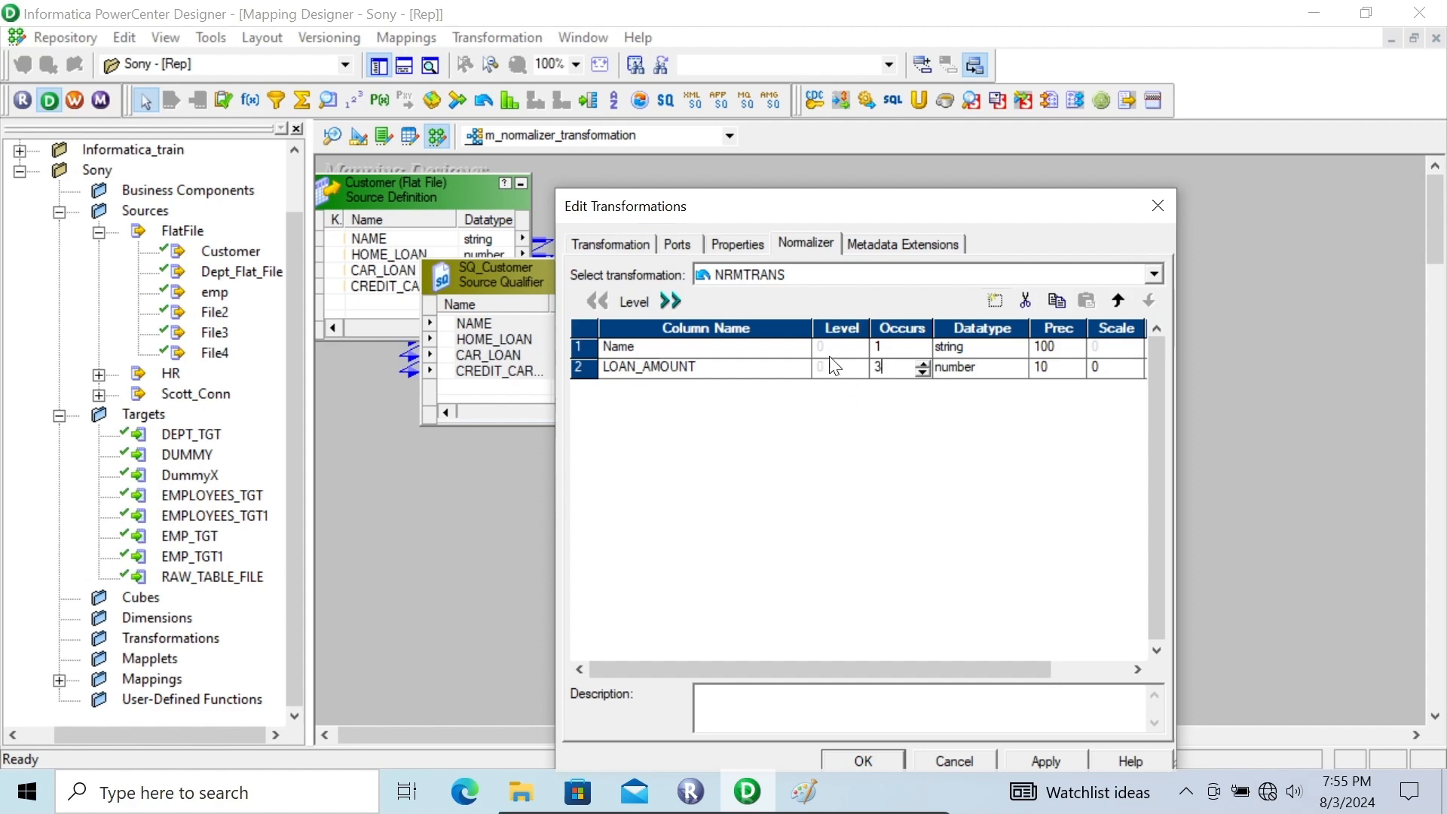
Review the generated NRMTRANS ports, apply the Normalizer changes and close the transformation editor
left_click(679, 246)
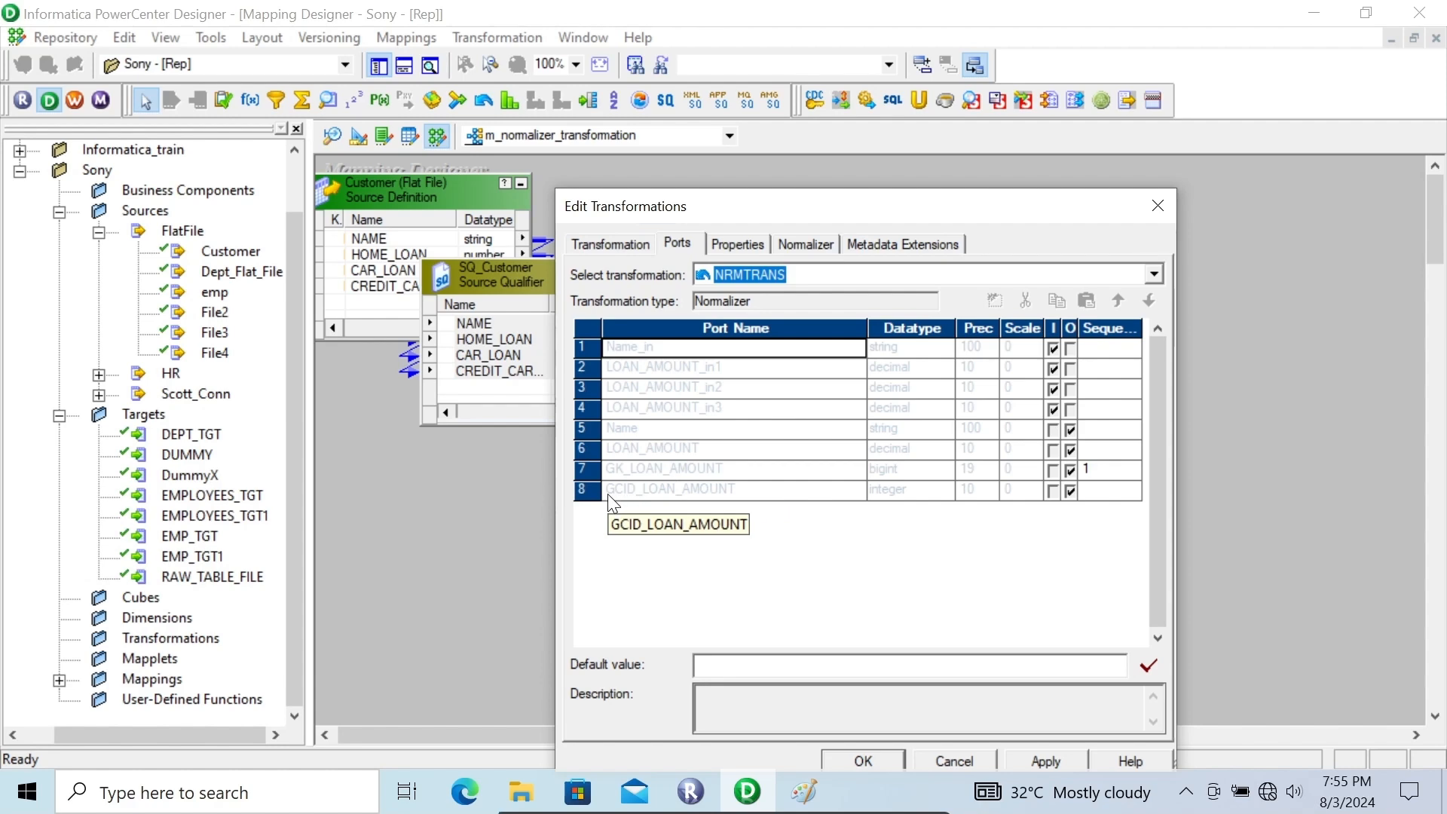
left_click(1045, 761)
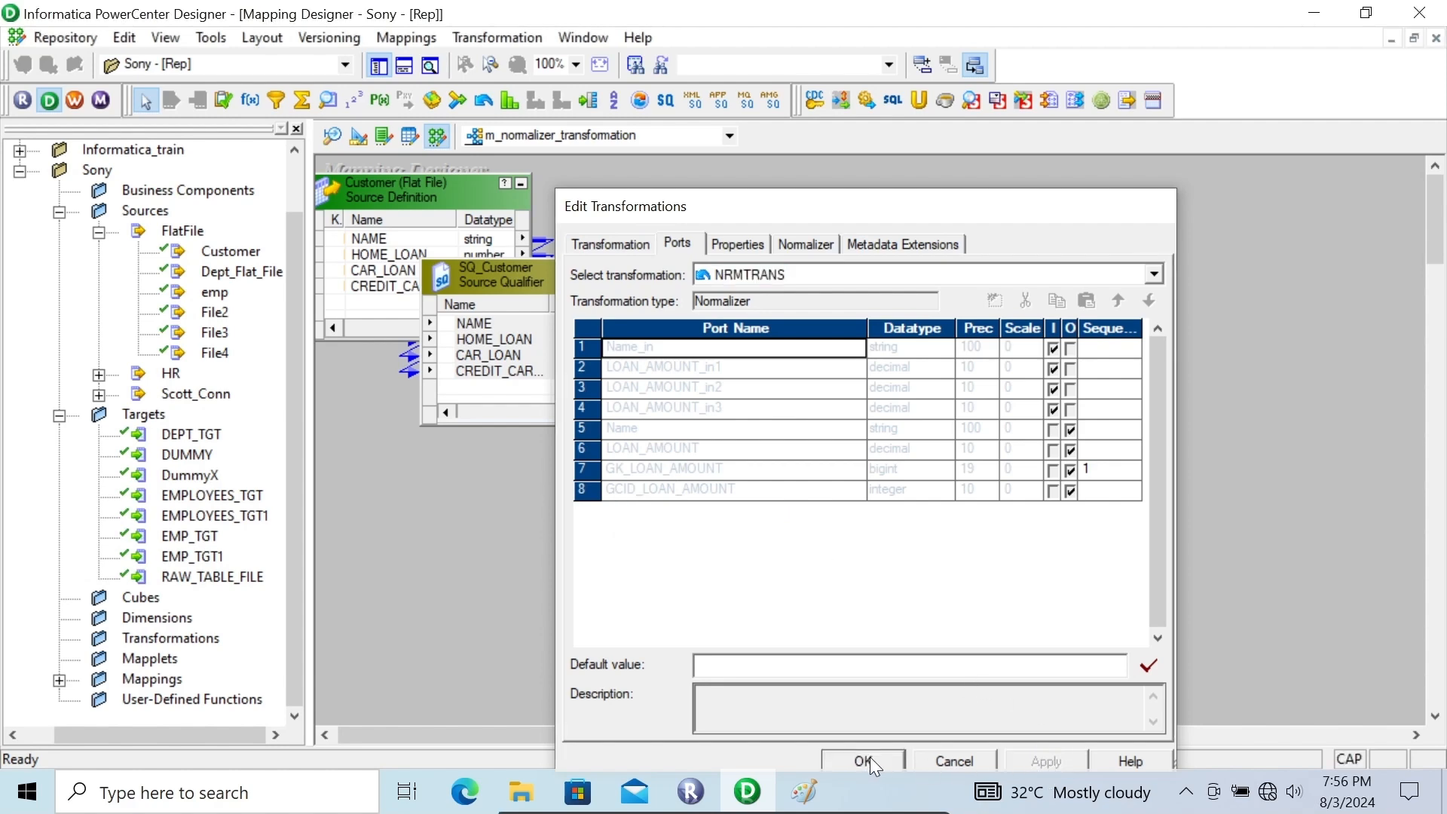
left_click(870, 757)
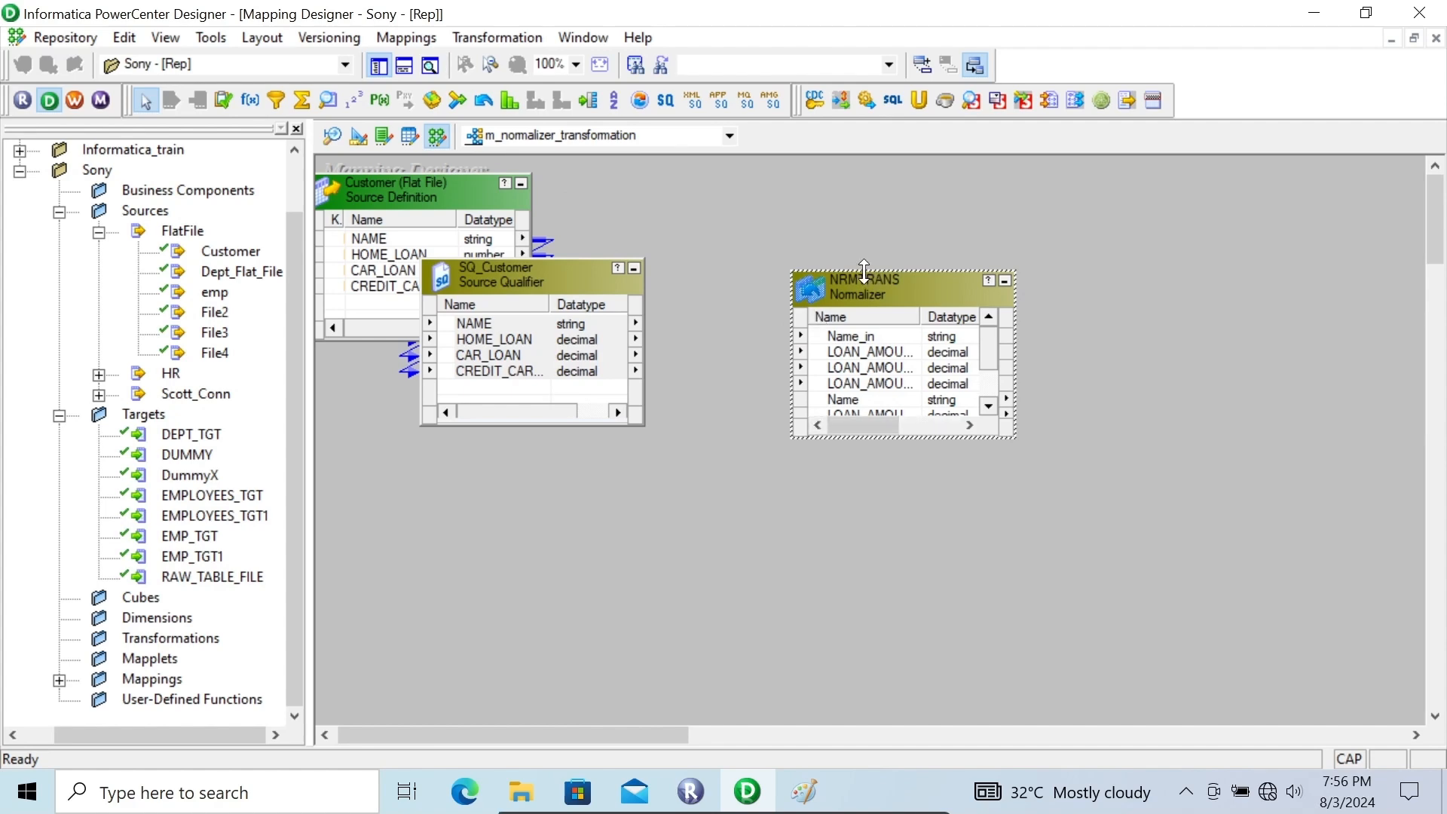
Enlarge NRMTRANS and link SQ_Customer's NAME to Name_in and its three loan ports to the three LOAN_AMOUNT inputs
left_click_drag(866, 269, 859, 211)
left_click_drag(480, 327, 841, 276)
left_click(497, 344)
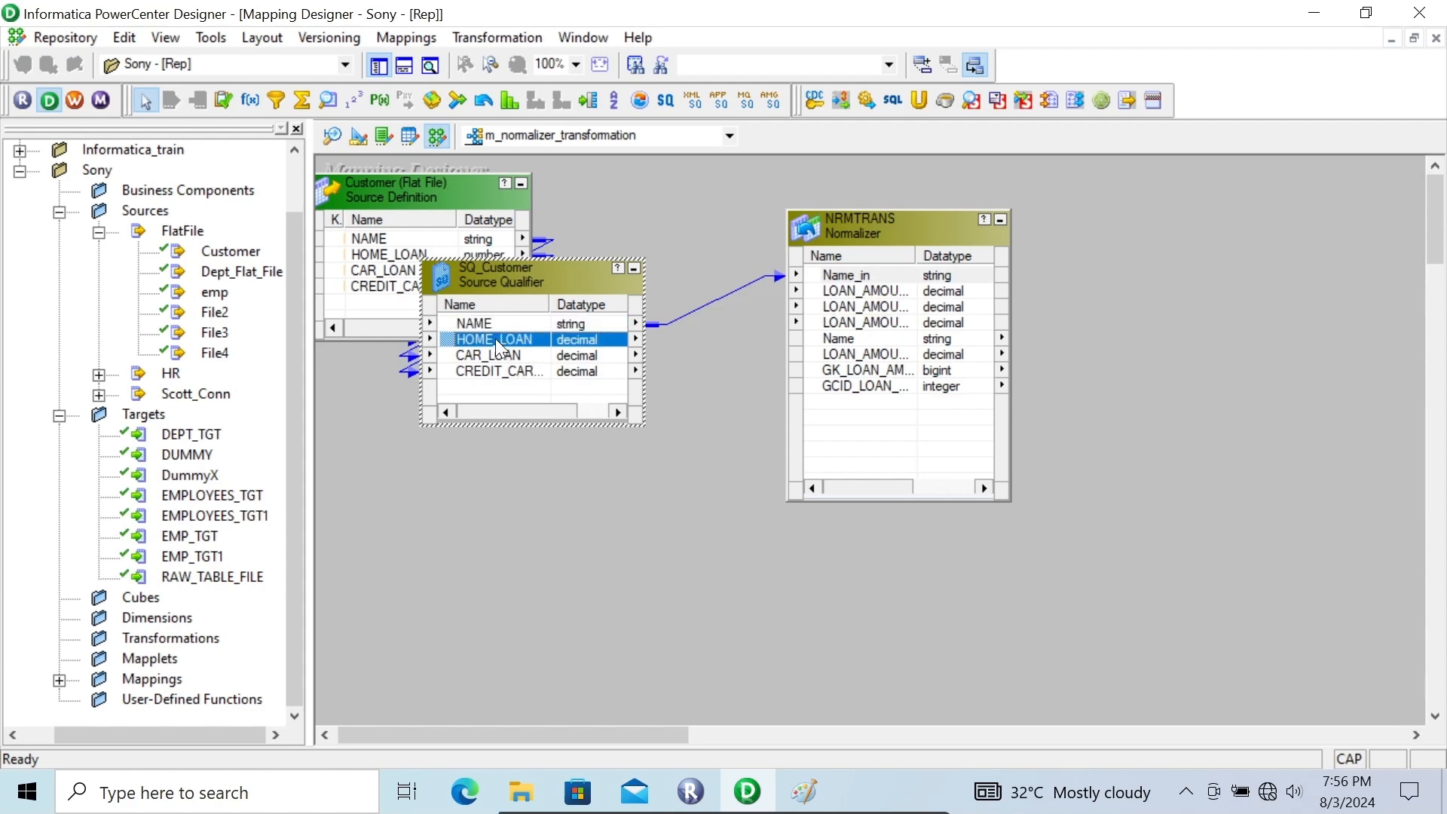
key("shift+Down")
key("shift+Down")
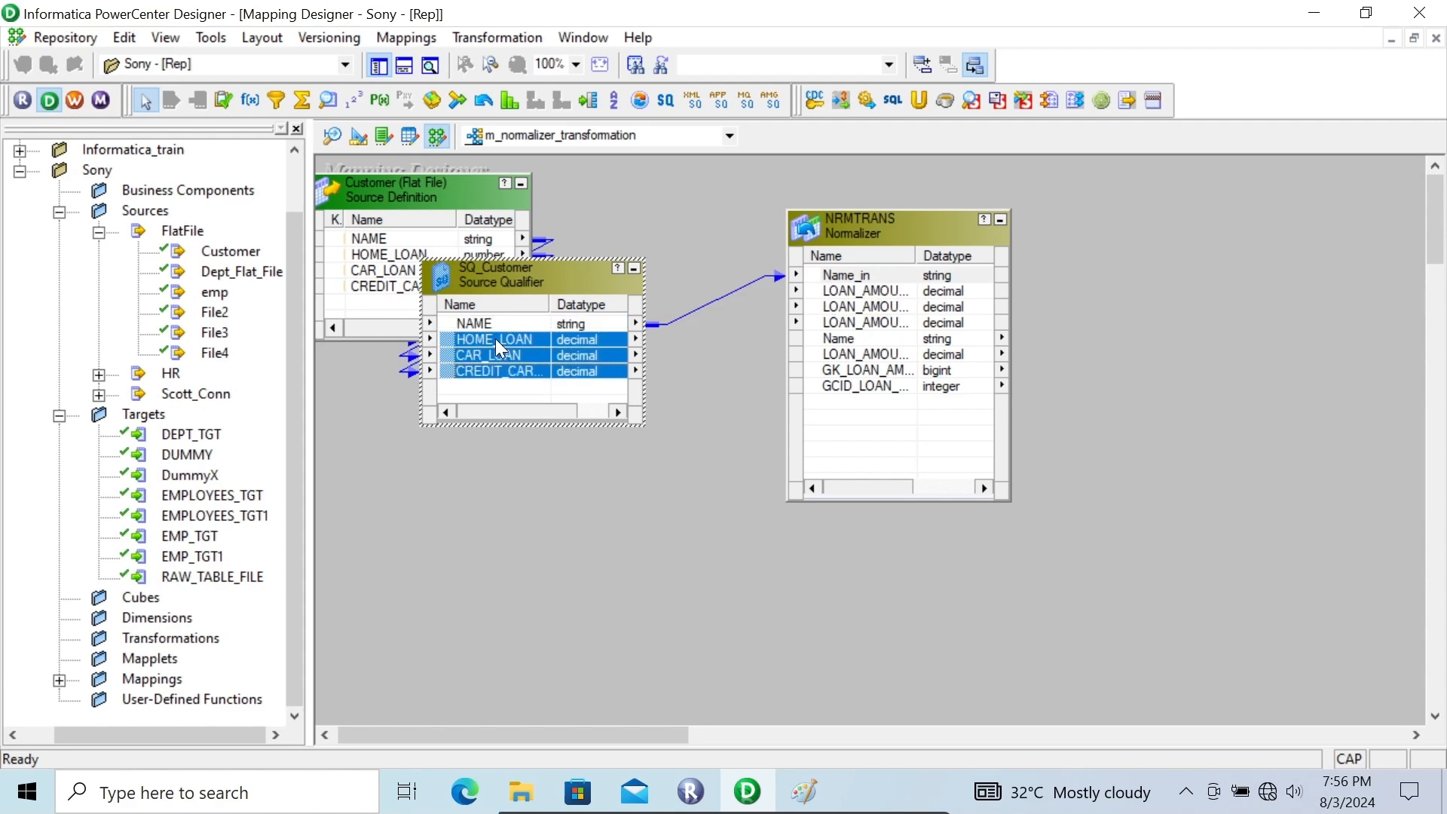
left_click_drag(450, 336, 886, 300)
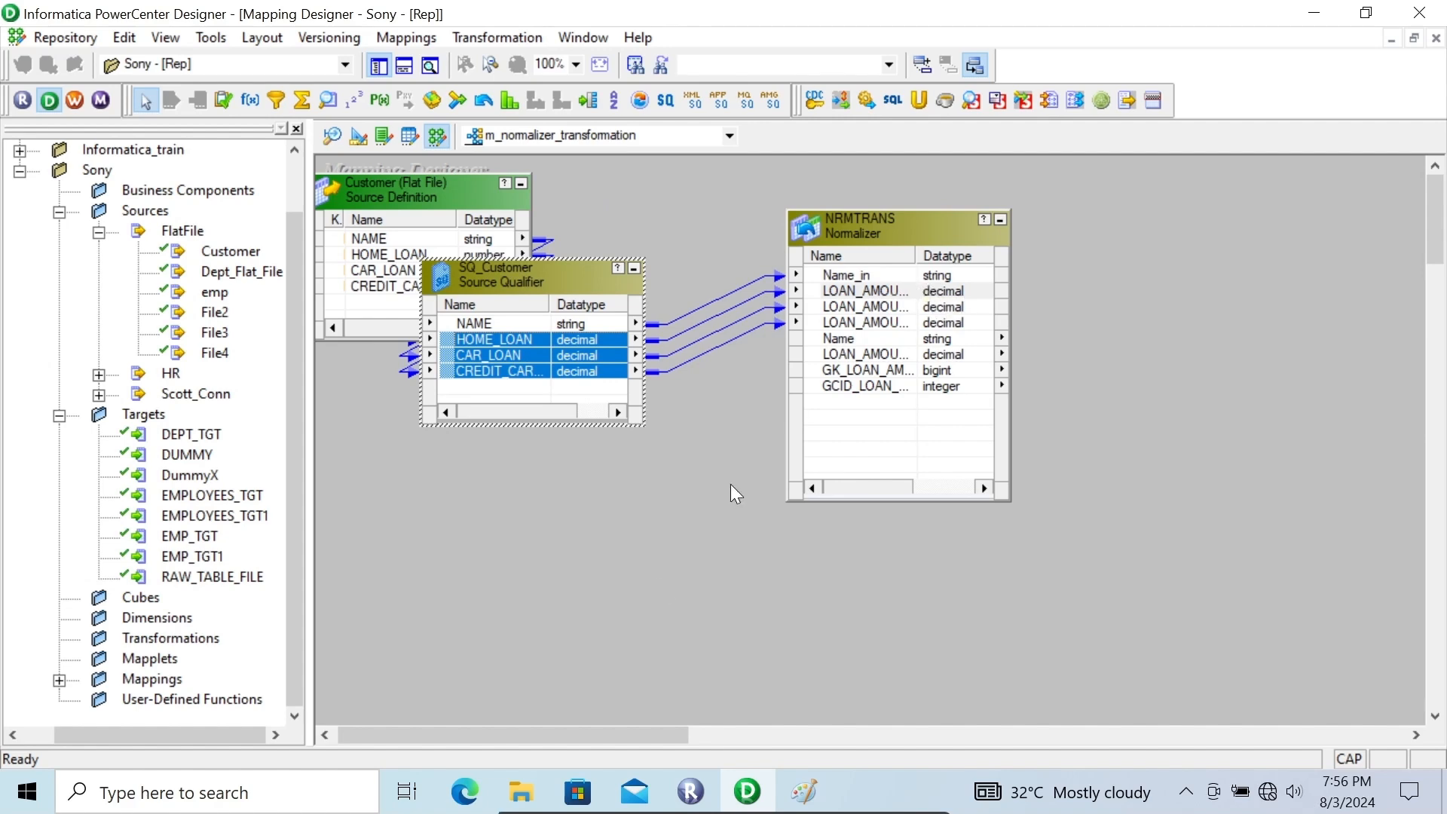
Add the RAW_TABLE_FILE target to the mapping beside NRMTRANS and arrange it so all its ports show
left_click_drag(580, 742, 626, 738)
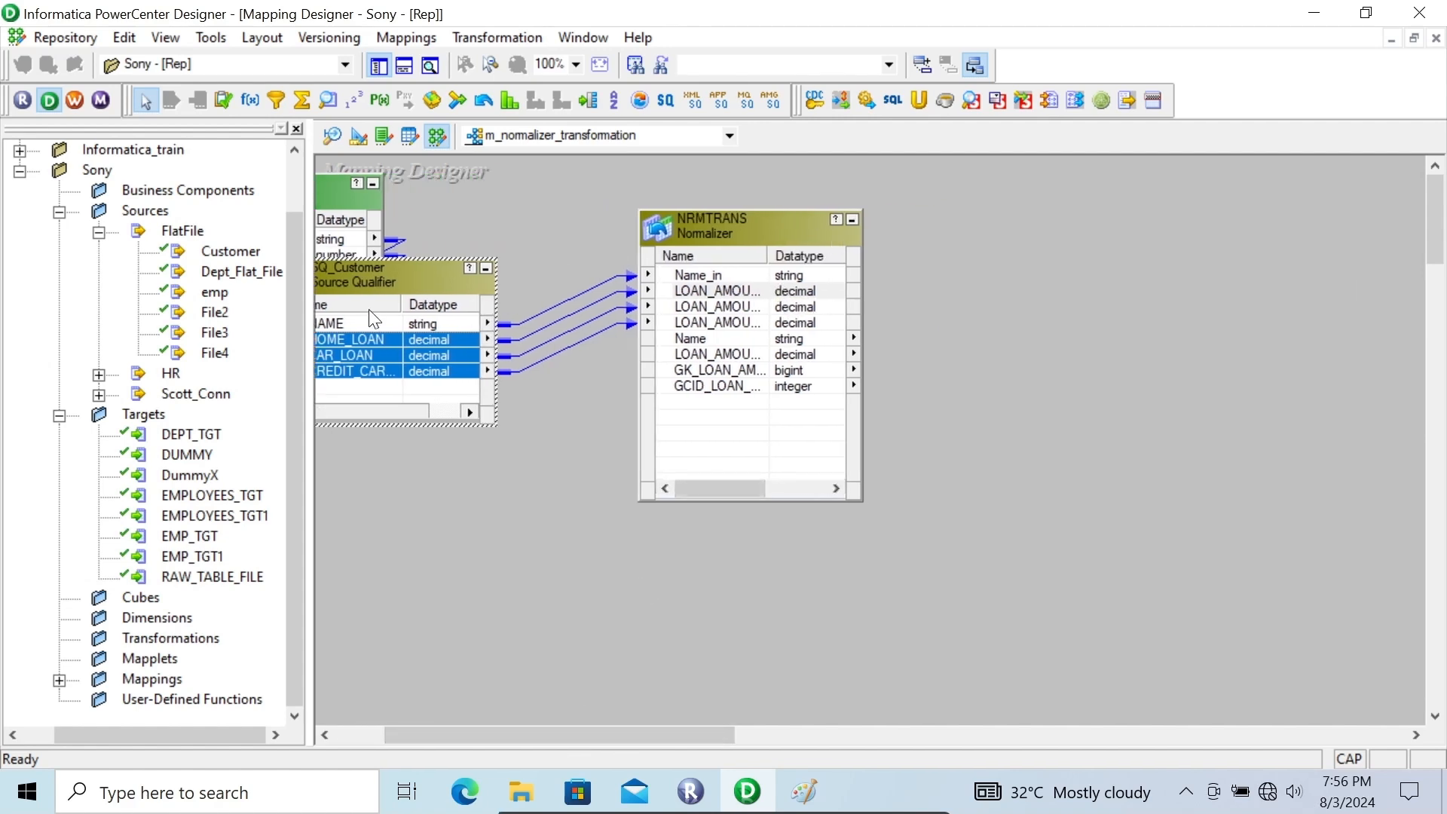
left_click(302, 309)
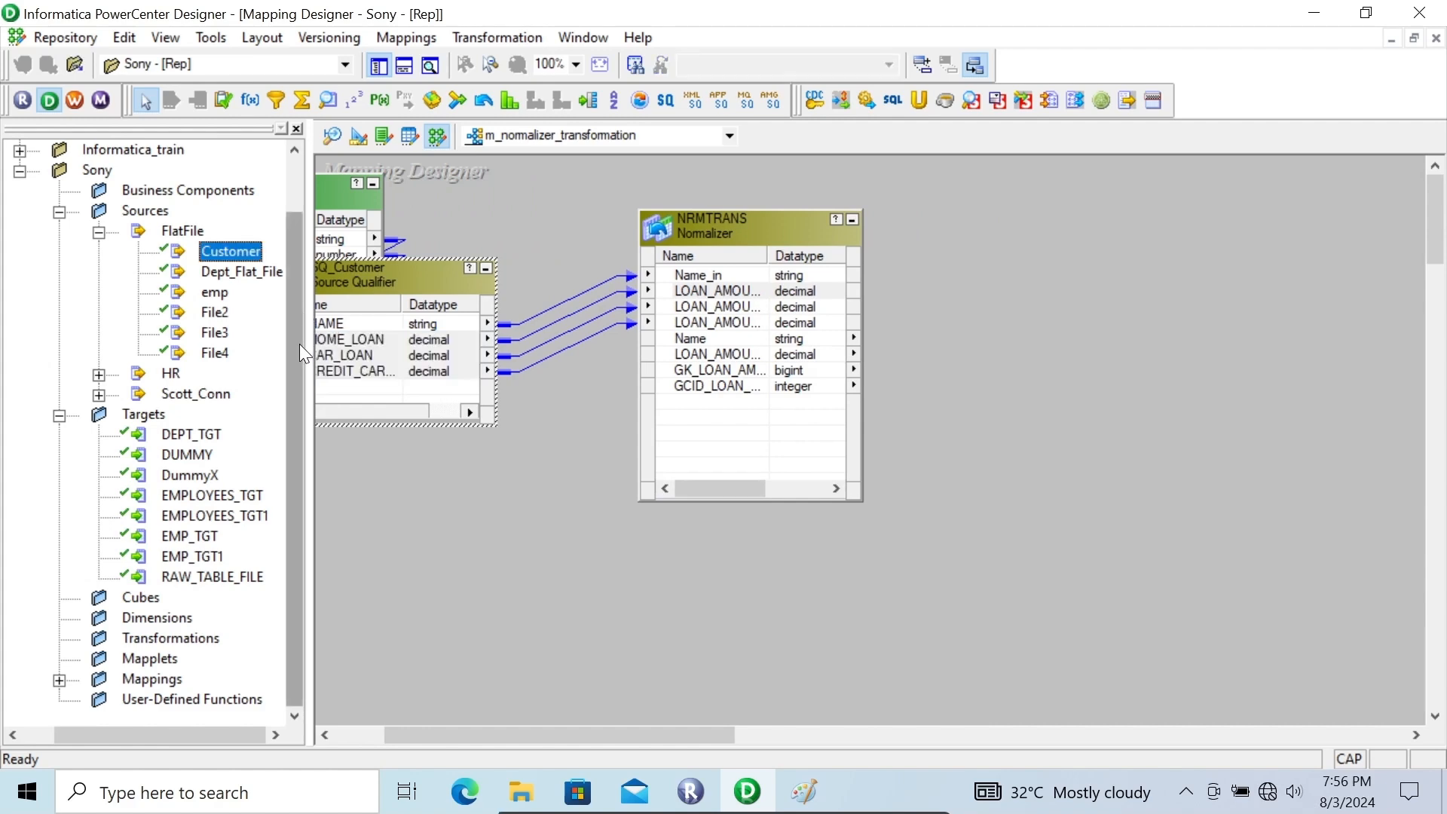
left_click_drag(212, 577, 1021, 314)
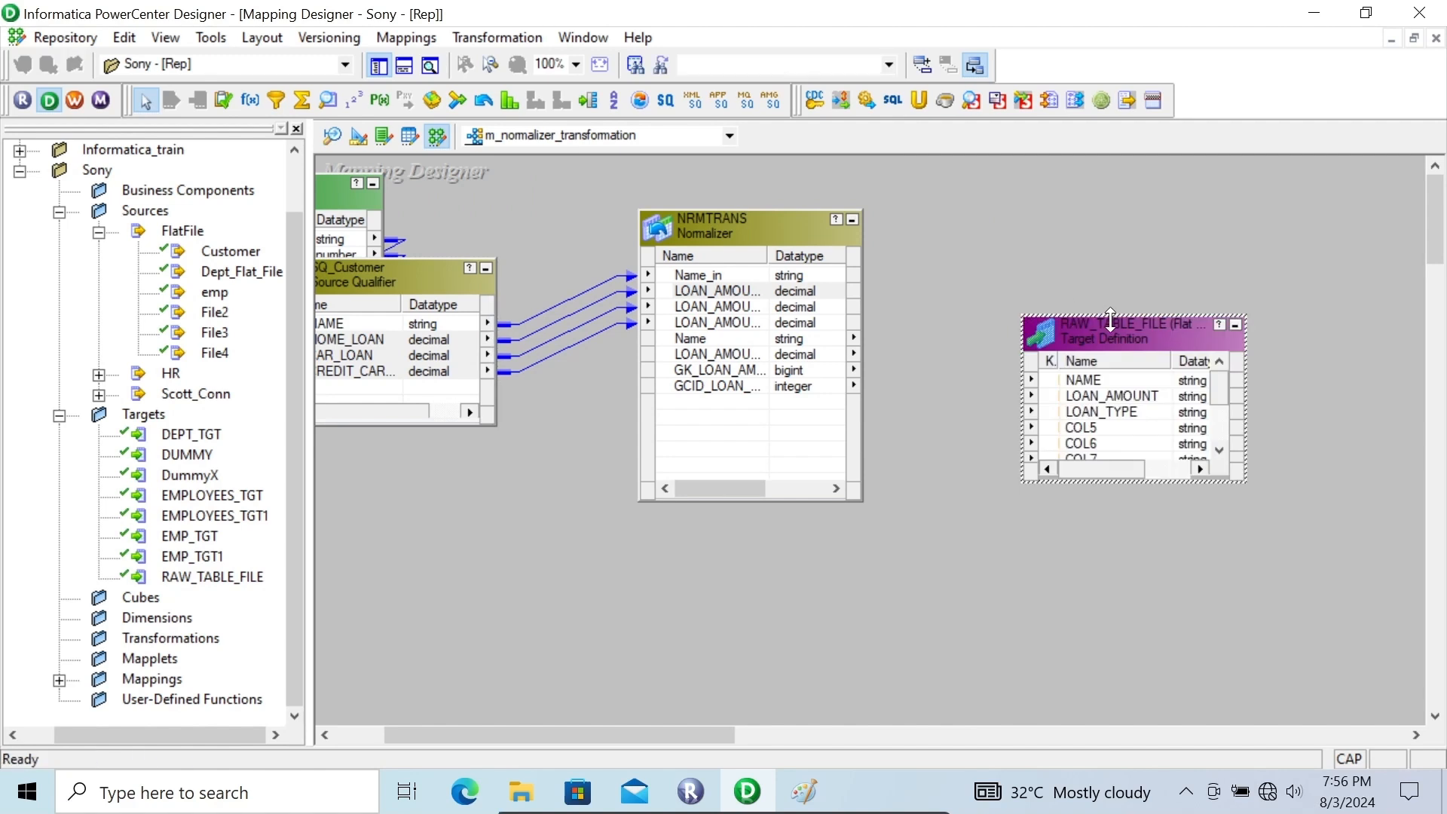
left_click_drag(1110, 316, 1163, 246)
Link the four NRMTRANS output ports, Name through GCID_LOAN_AMOUNT, to the first four RAW_TABLE_FILE ports and save the mapping
left_click(718, 270)
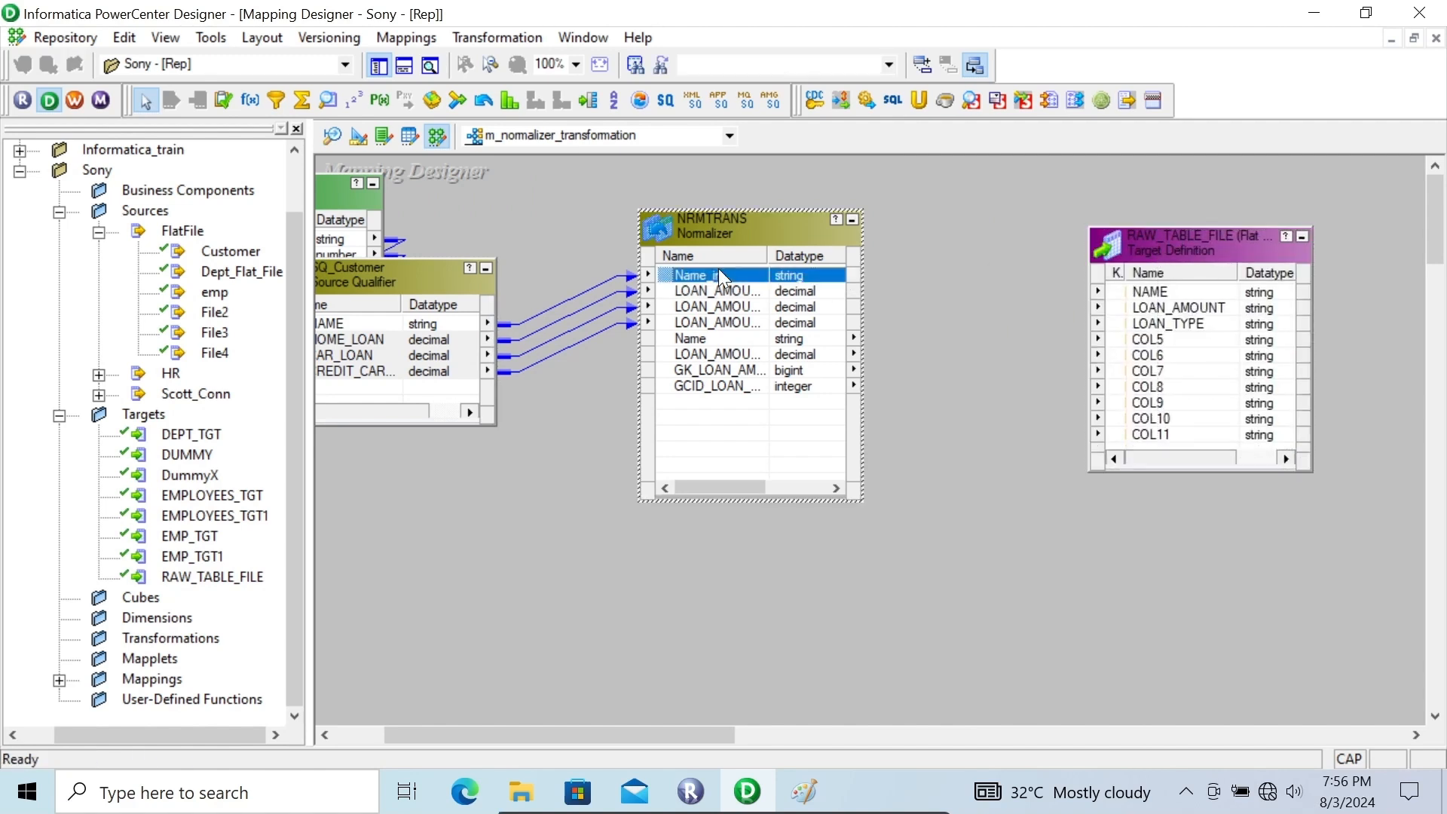
left_click(707, 333)
key("shift+Down")
key("shift+Down")
key("shift+Down")
left_click_drag(667, 332, 1153, 283)
key("ctrl+s")
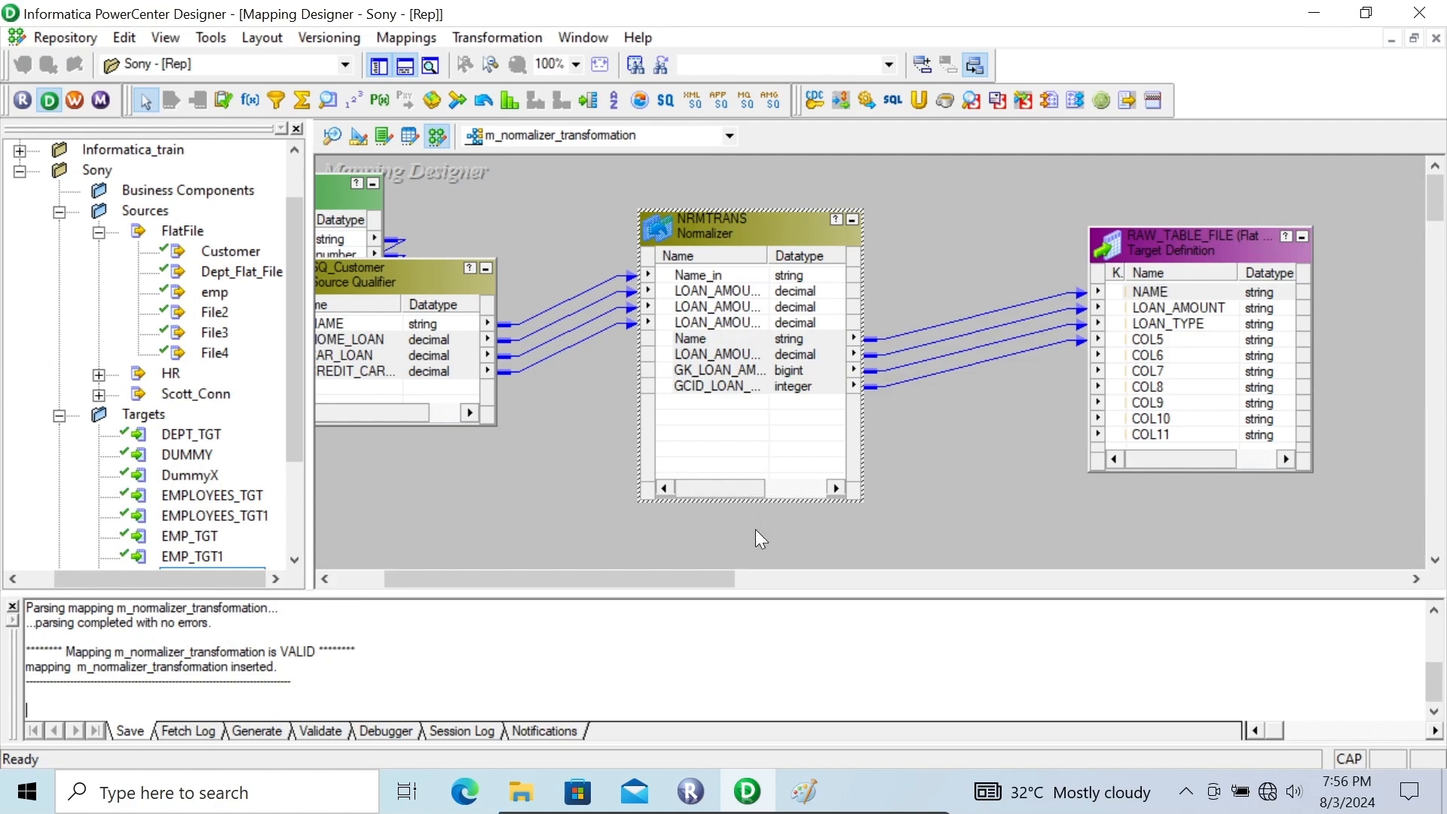
Switch to Workflow Manager and add a session for the m_normalizer_transformation mapping to wf_Sony
left_click(83, 93)
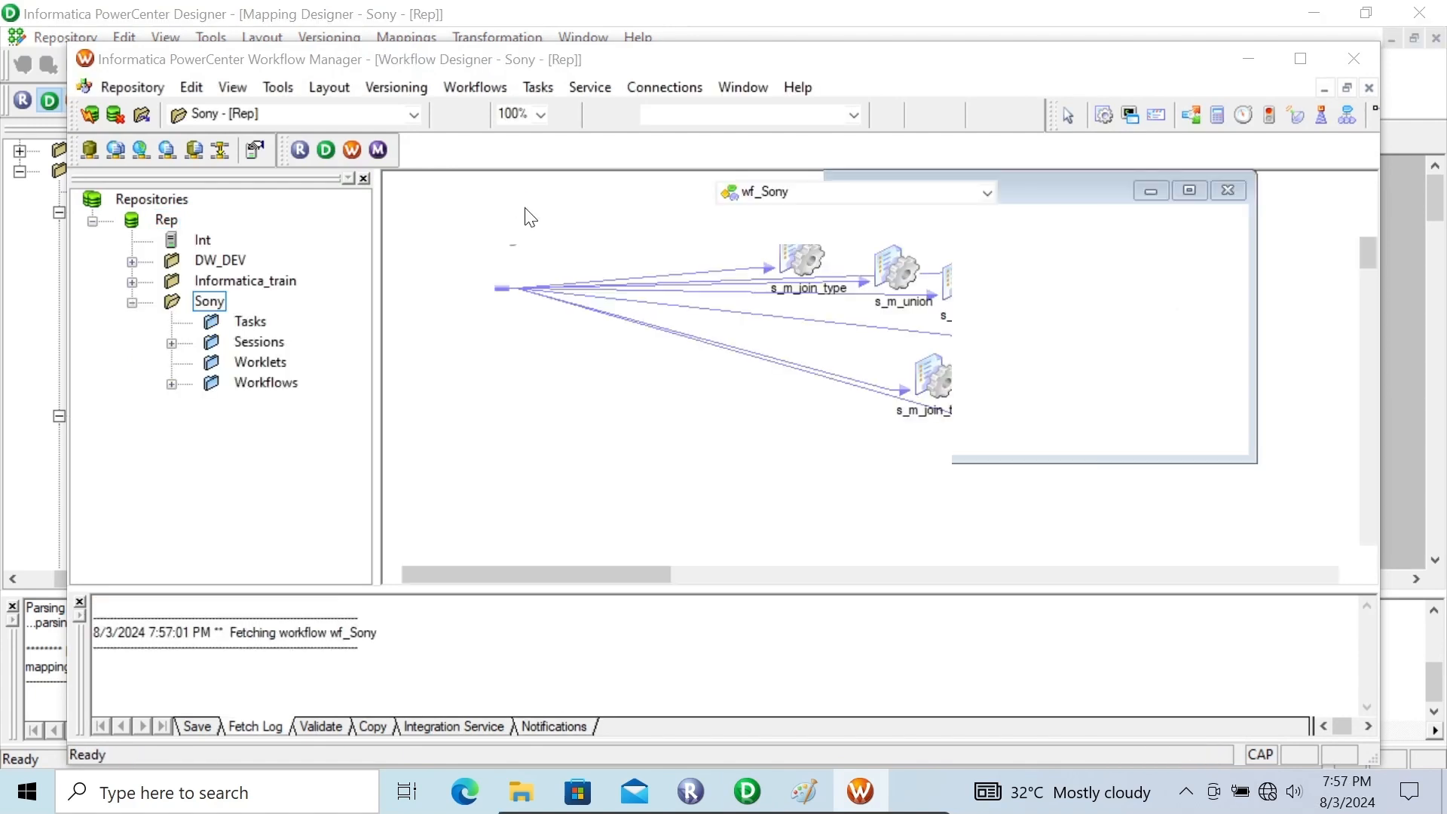
left_click(851, 317)
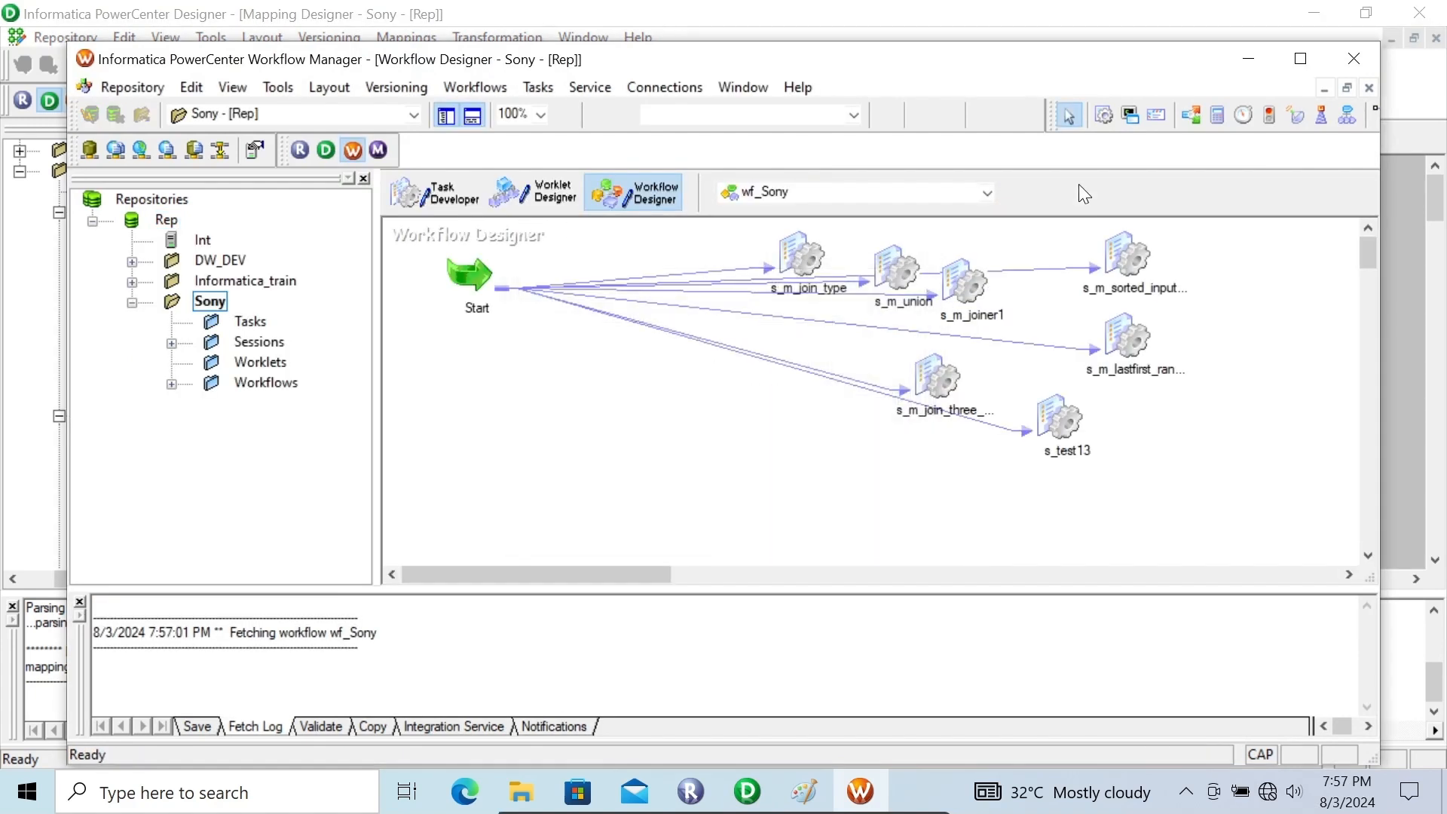
left_click(1098, 118)
left_click(617, 371)
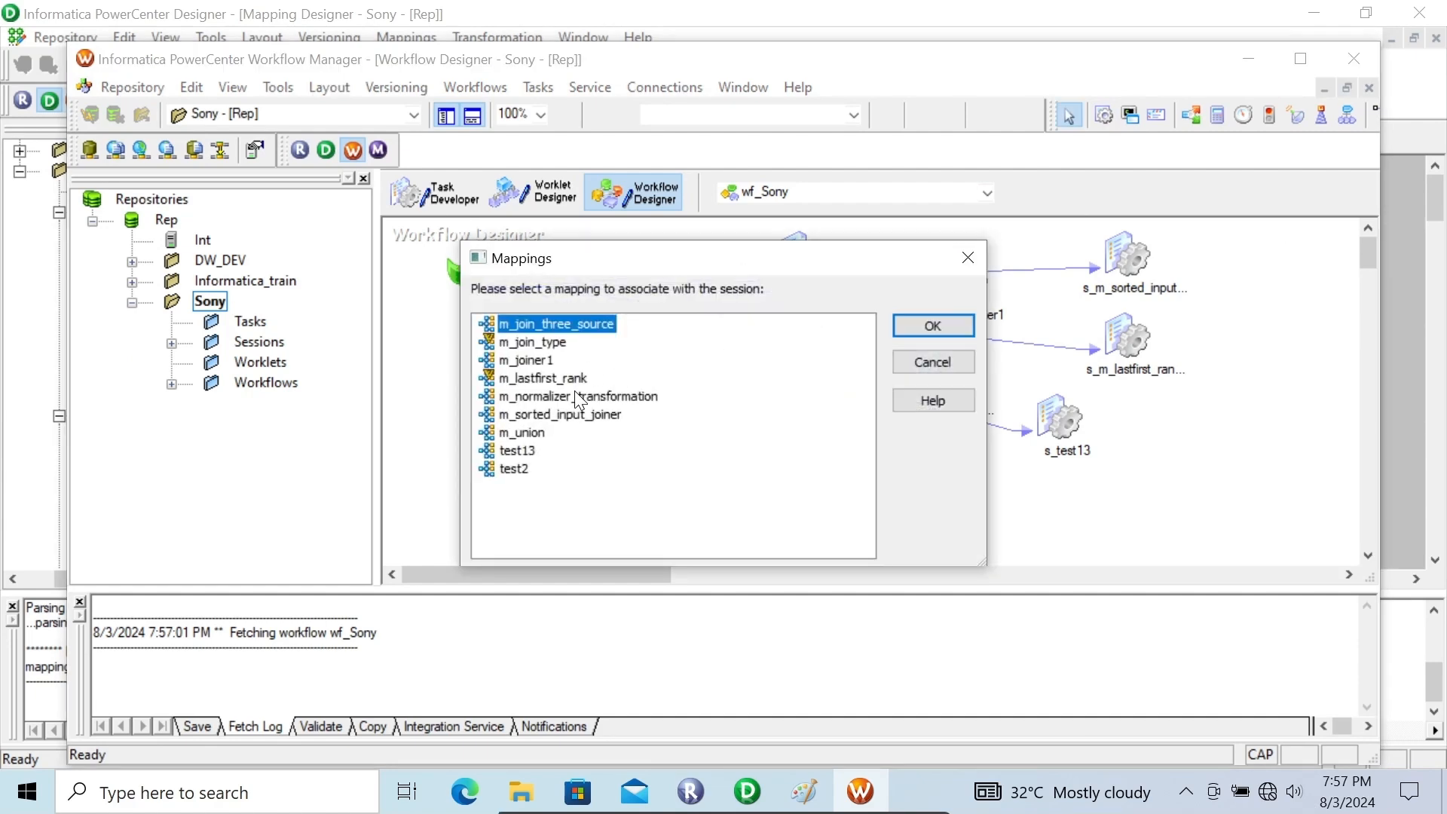
left_click(578, 397)
left_click(933, 326)
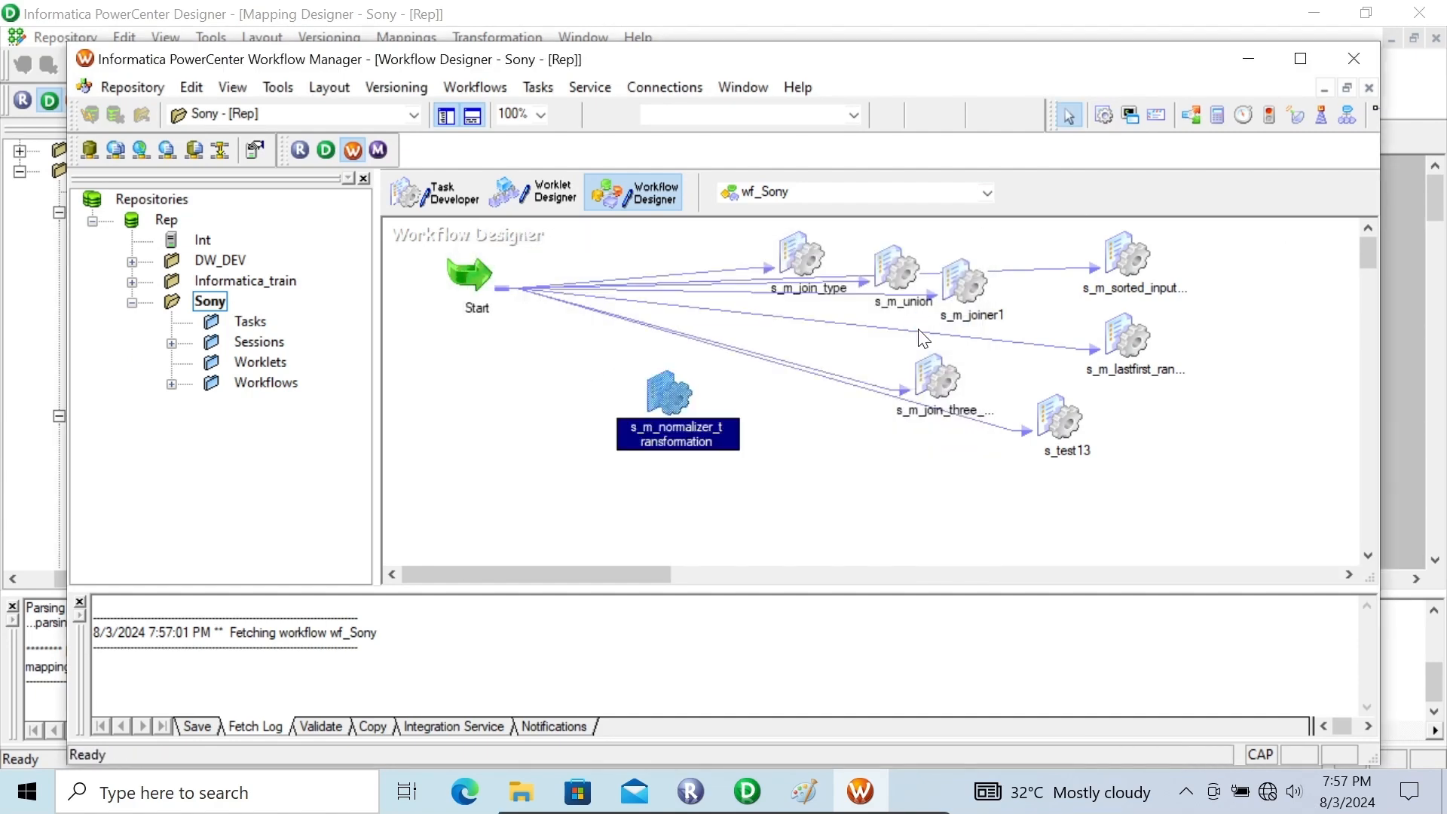
Open the s_m_normalizer_transformation session for editing and bring up the SQ_Customer source's file reader properties
double_click(676, 389)
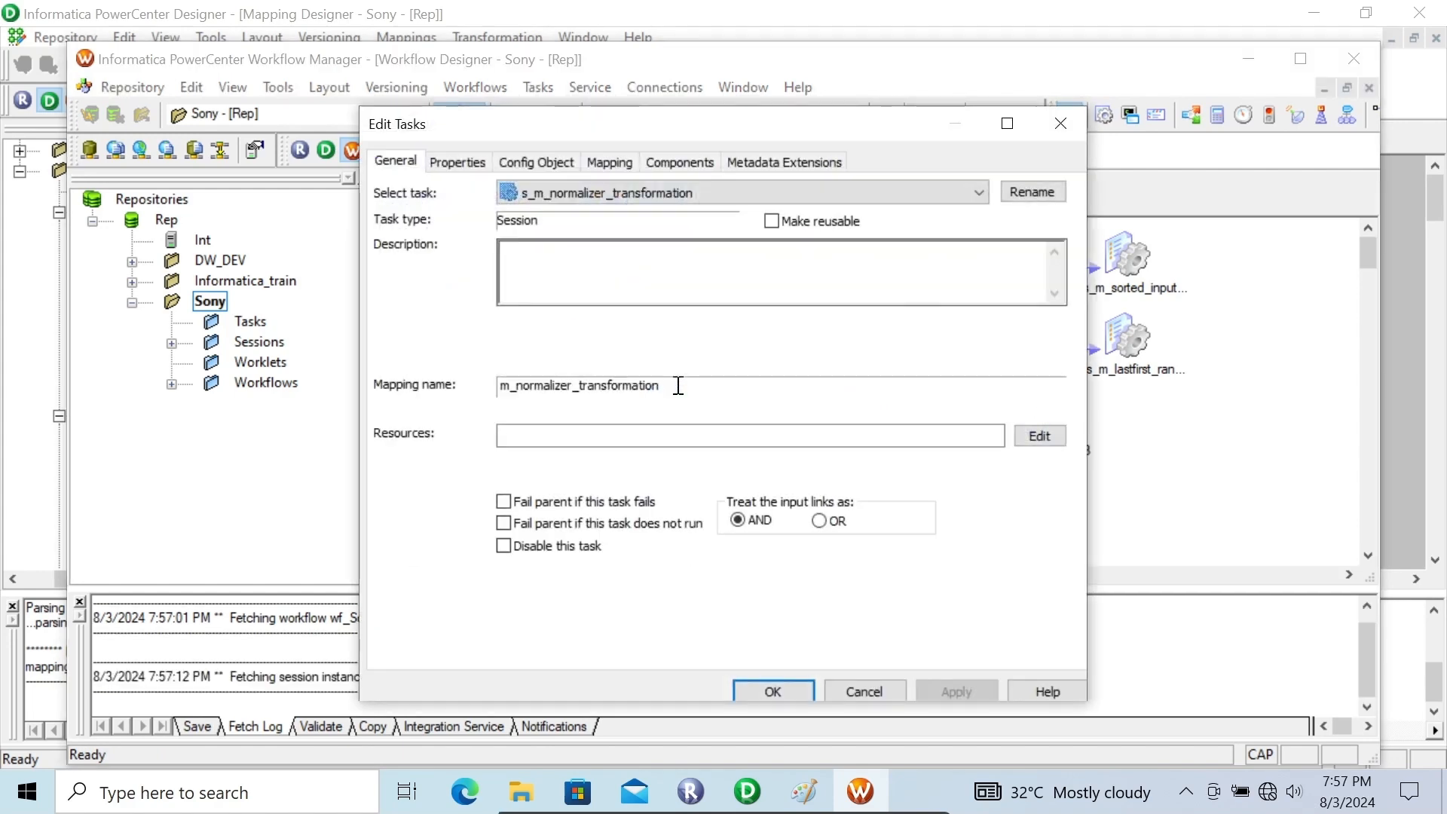
left_click(559, 157)
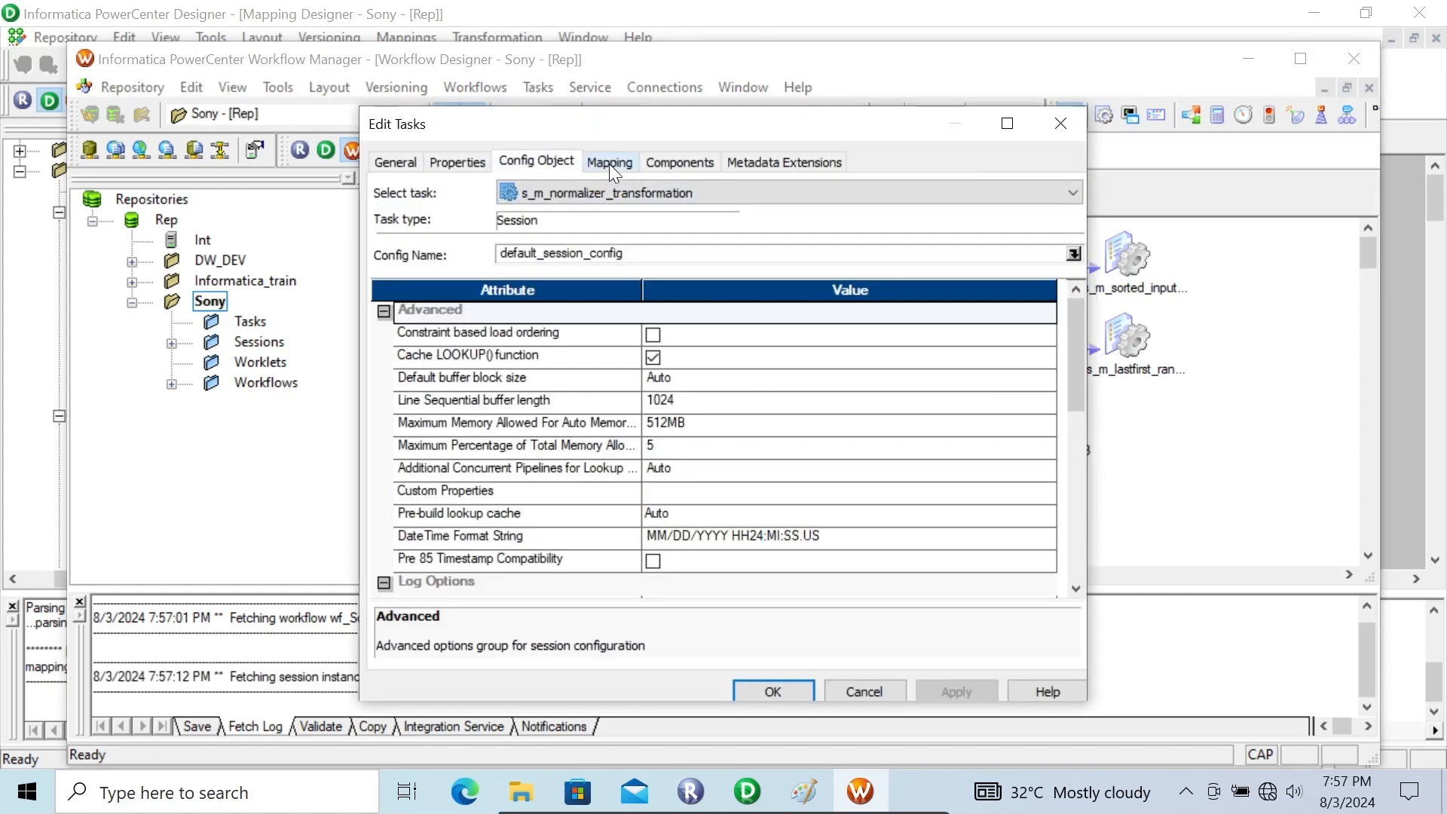
left_click(609, 164)
left_click(475, 339)
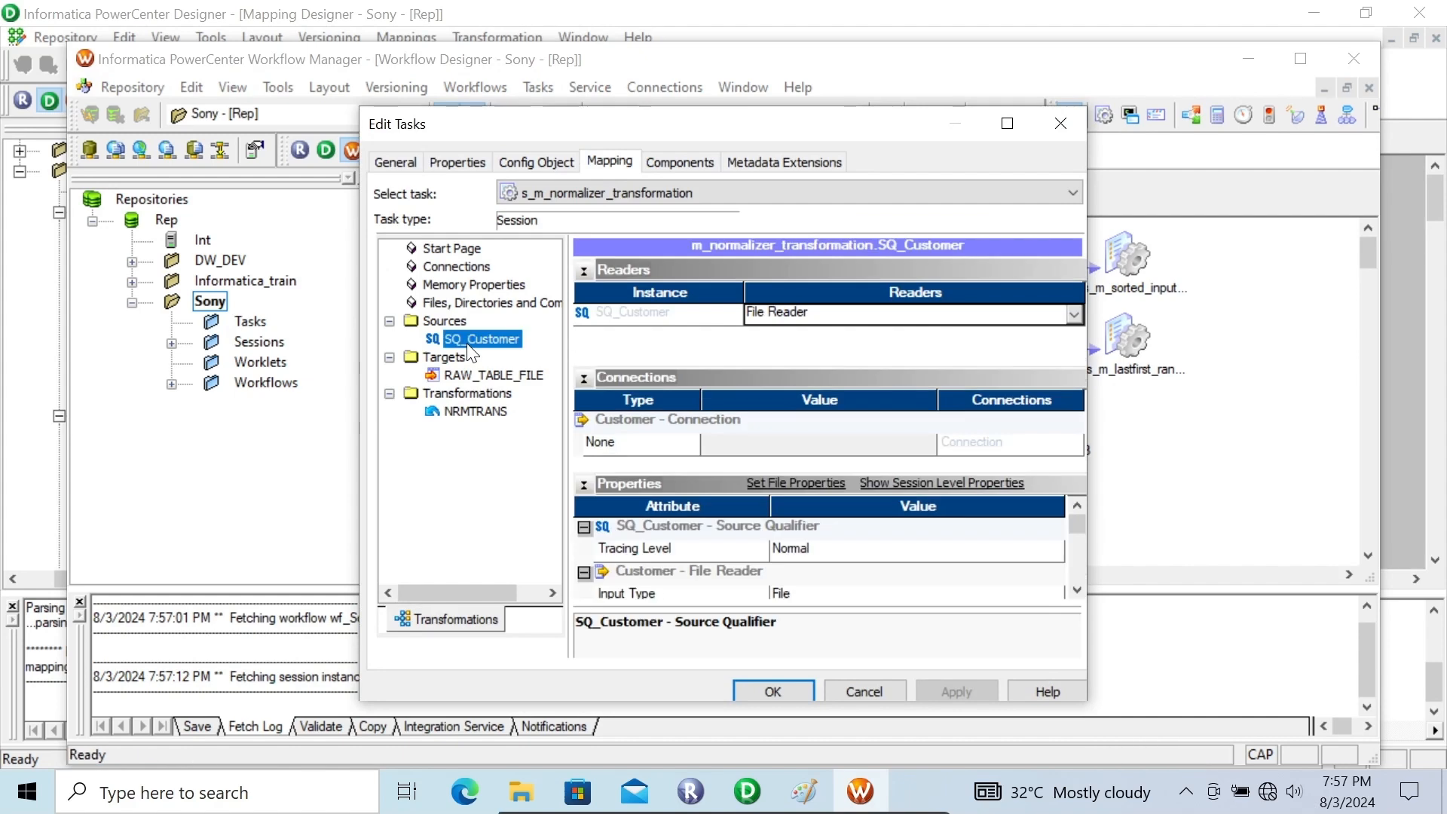
left_click(1076, 591)
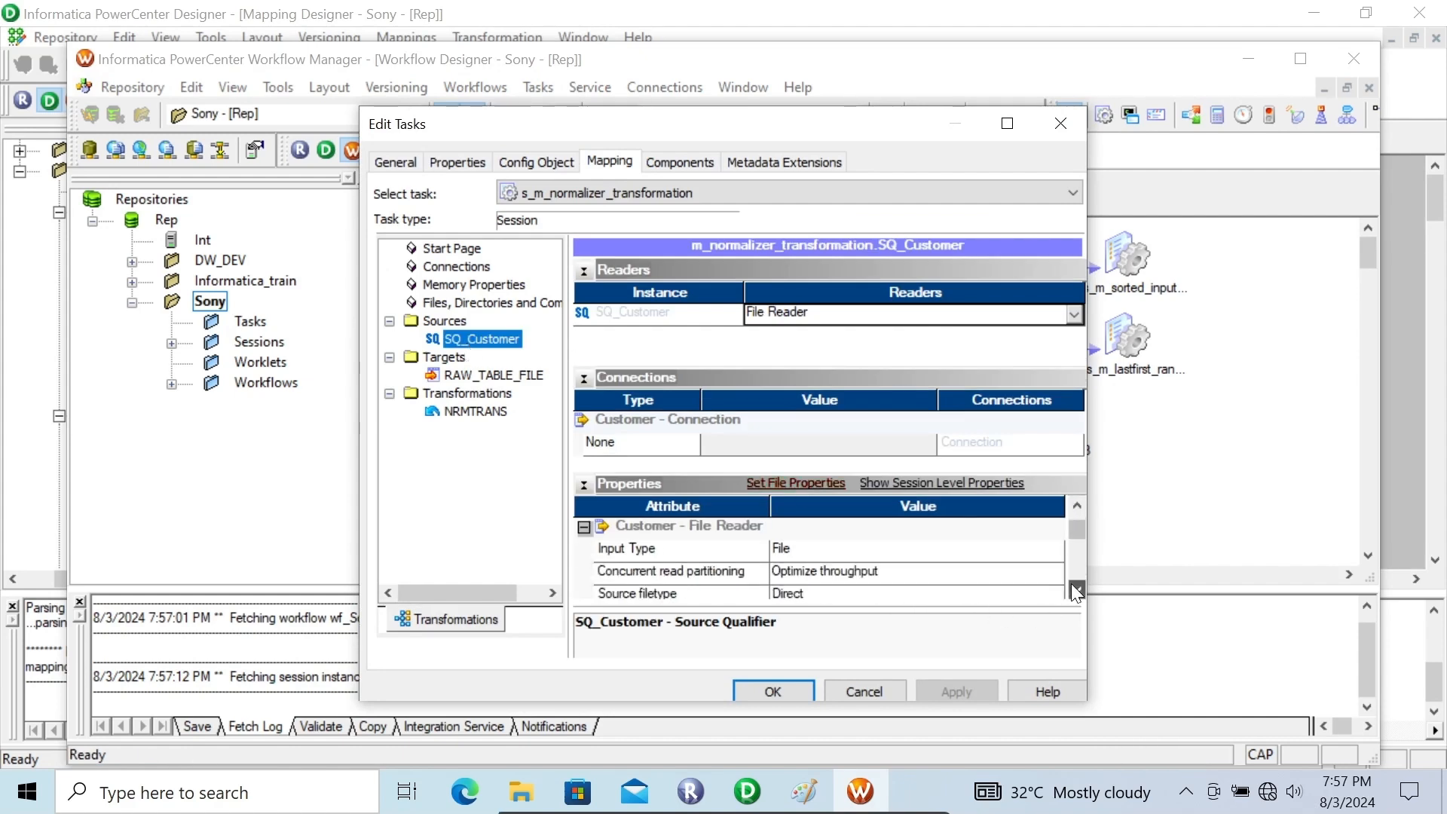
left_click(1077, 590)
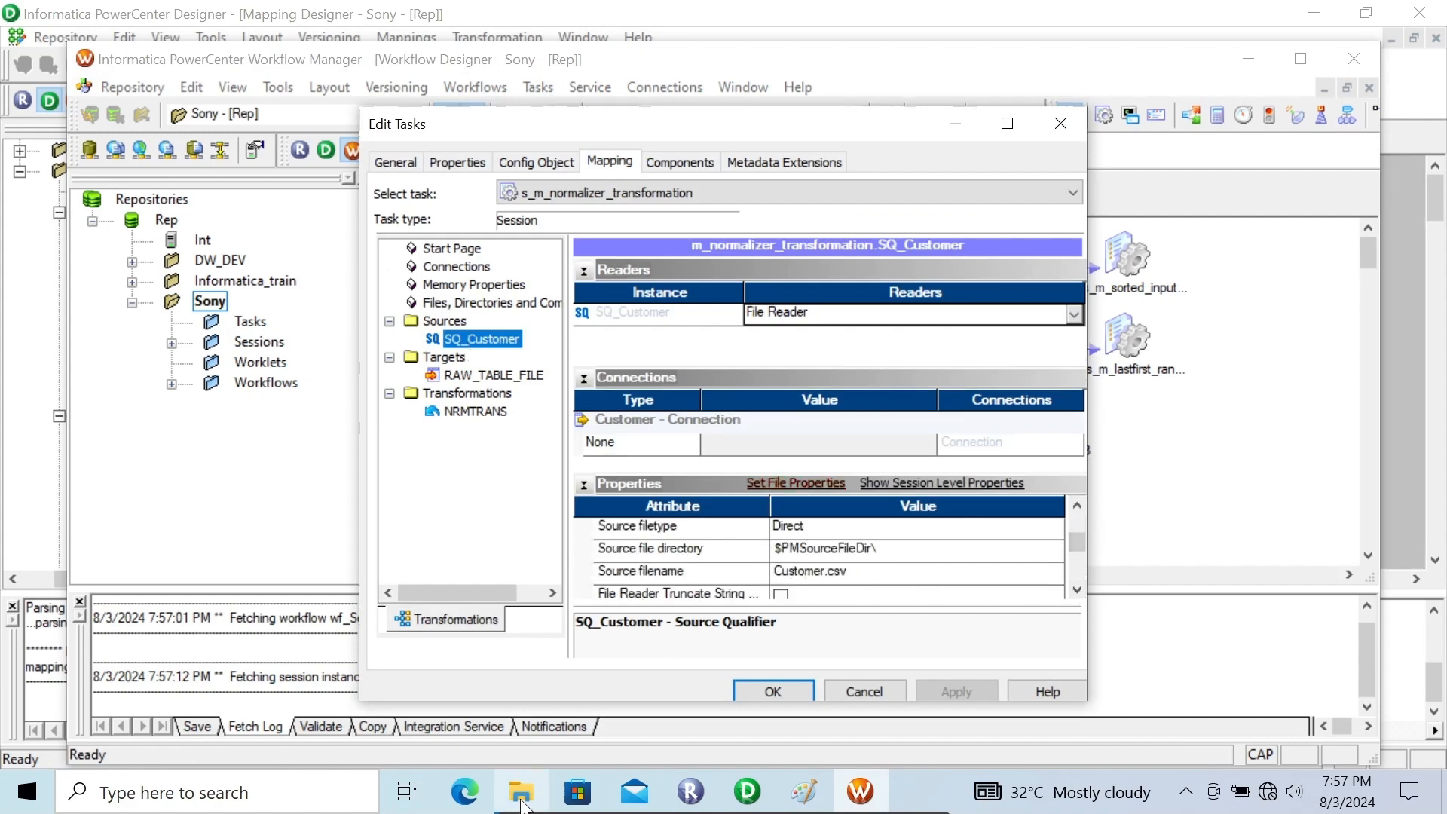
Copy the path of the desktop's Flat File folder from File Explorer and set it as SQ_Customer's source file directory
left_click(521, 792)
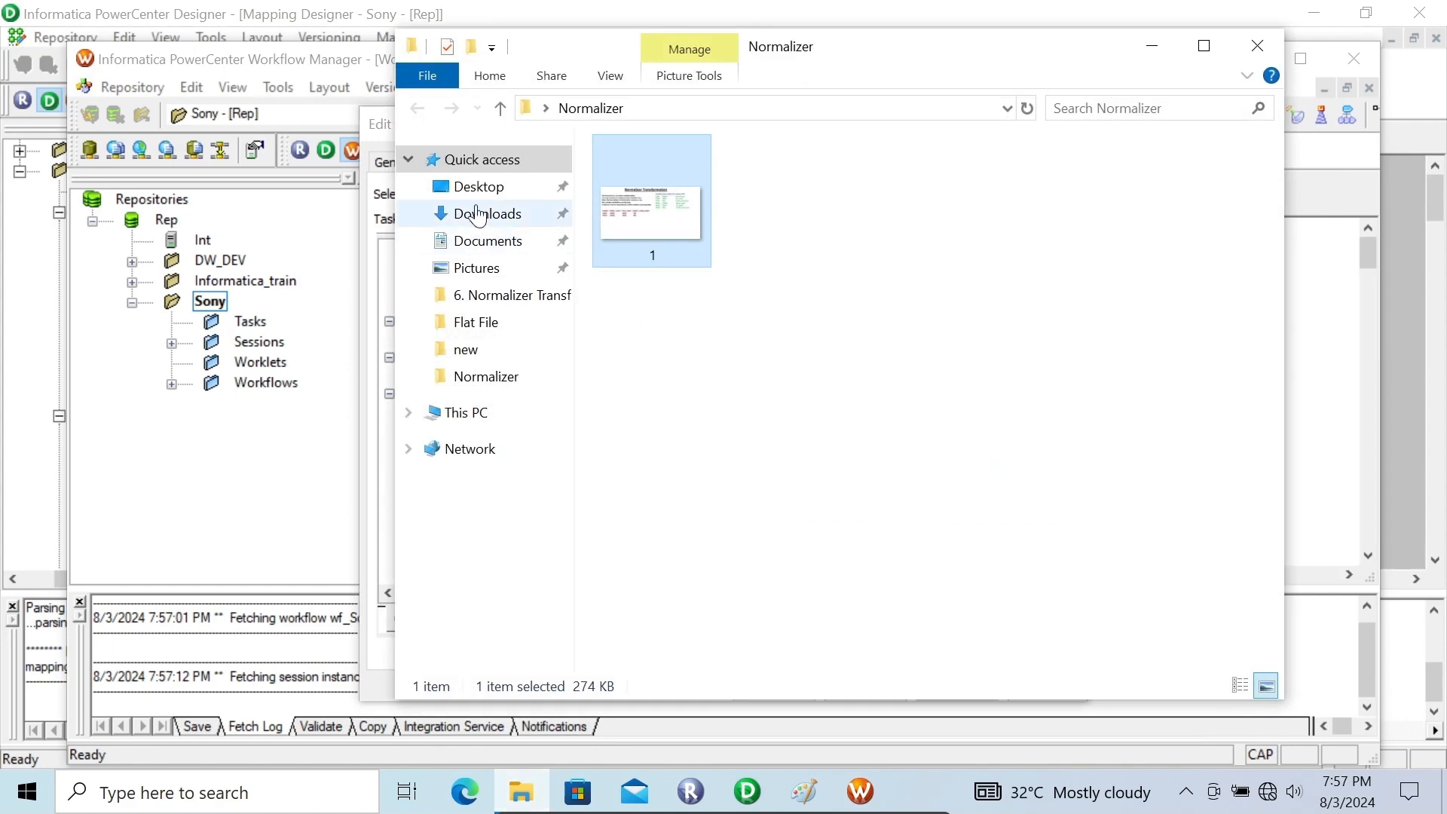
left_click(471, 186)
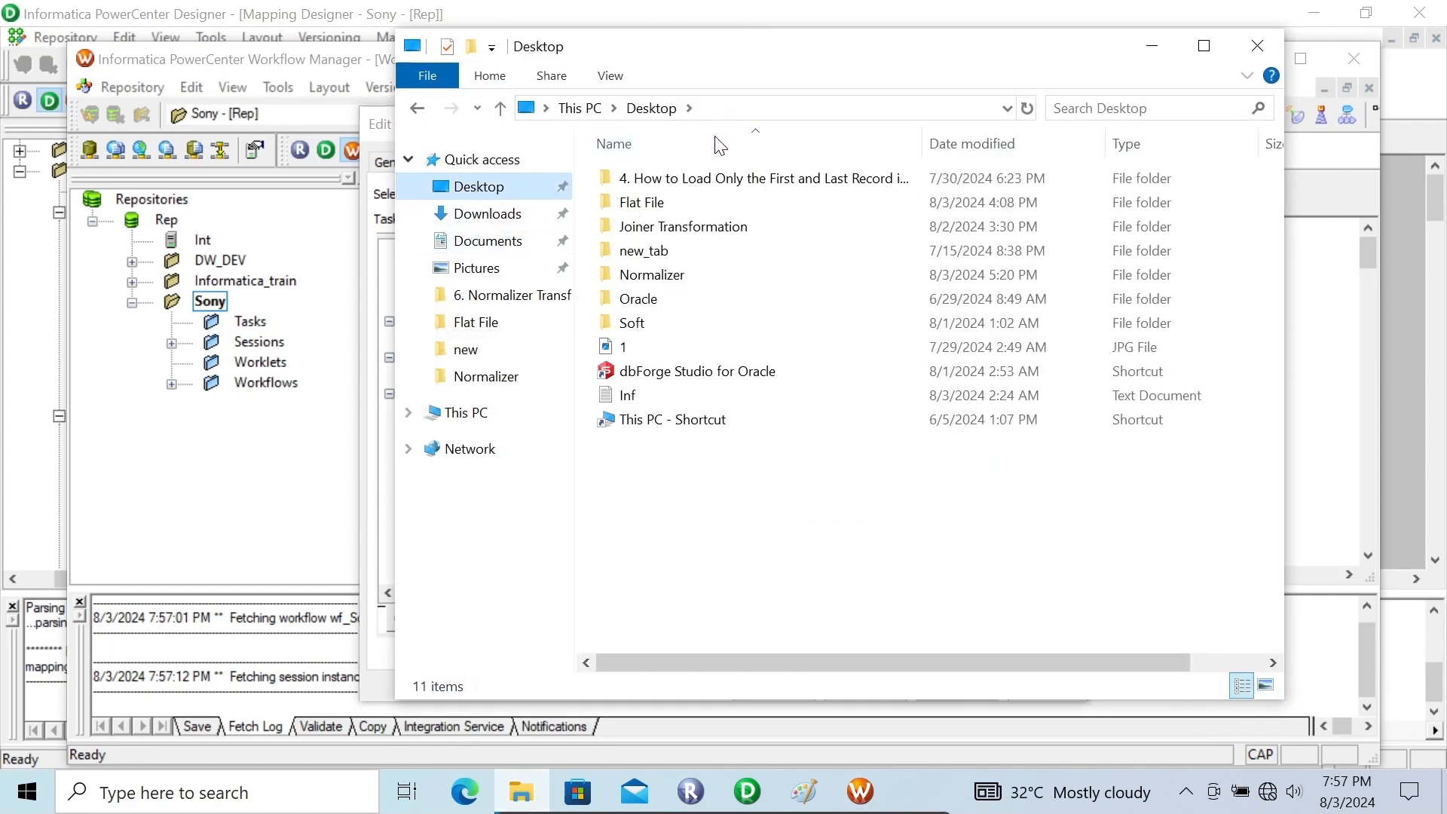
double_click(645, 204)
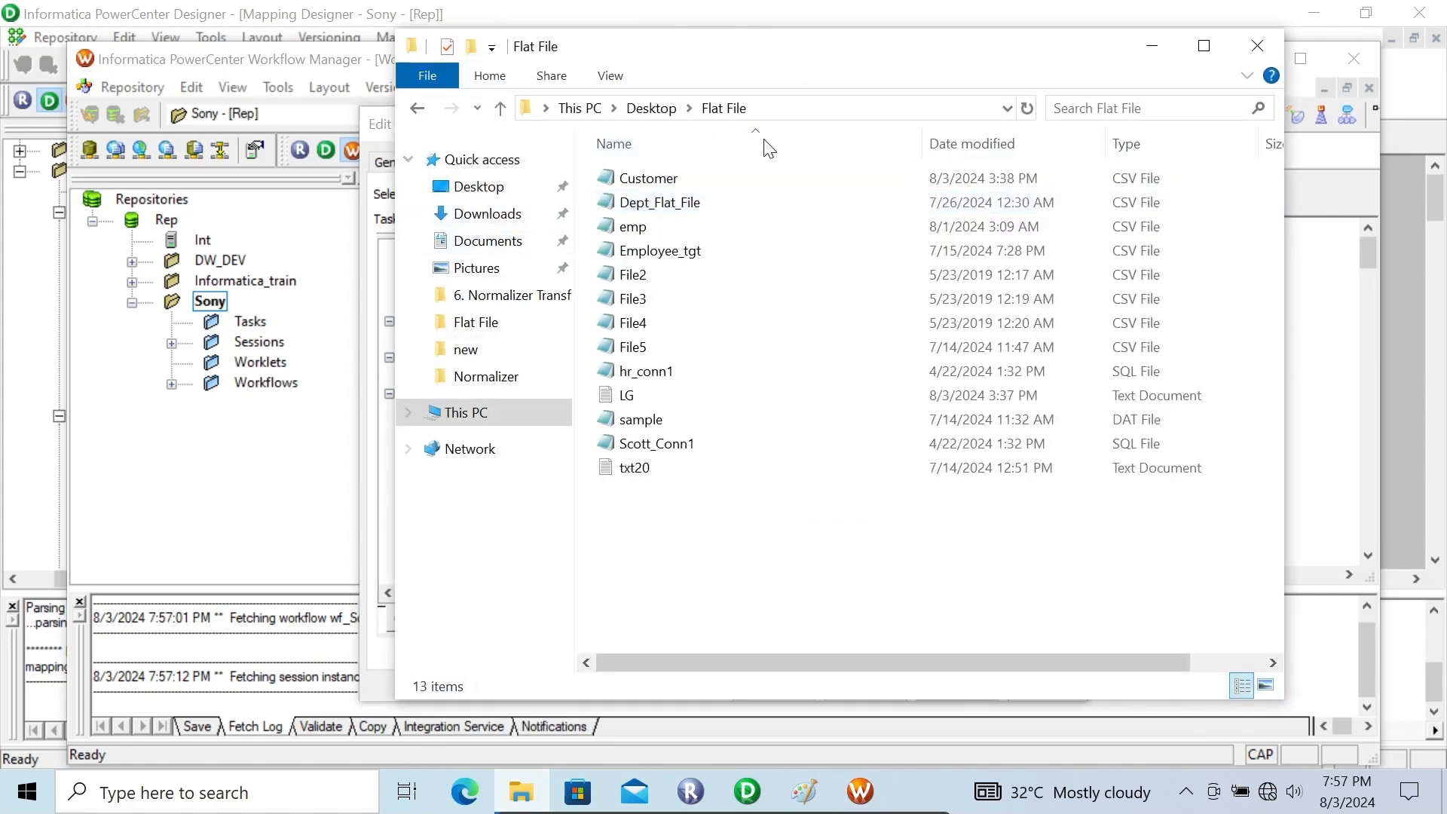
left_click(789, 102)
key("ctrl+c")
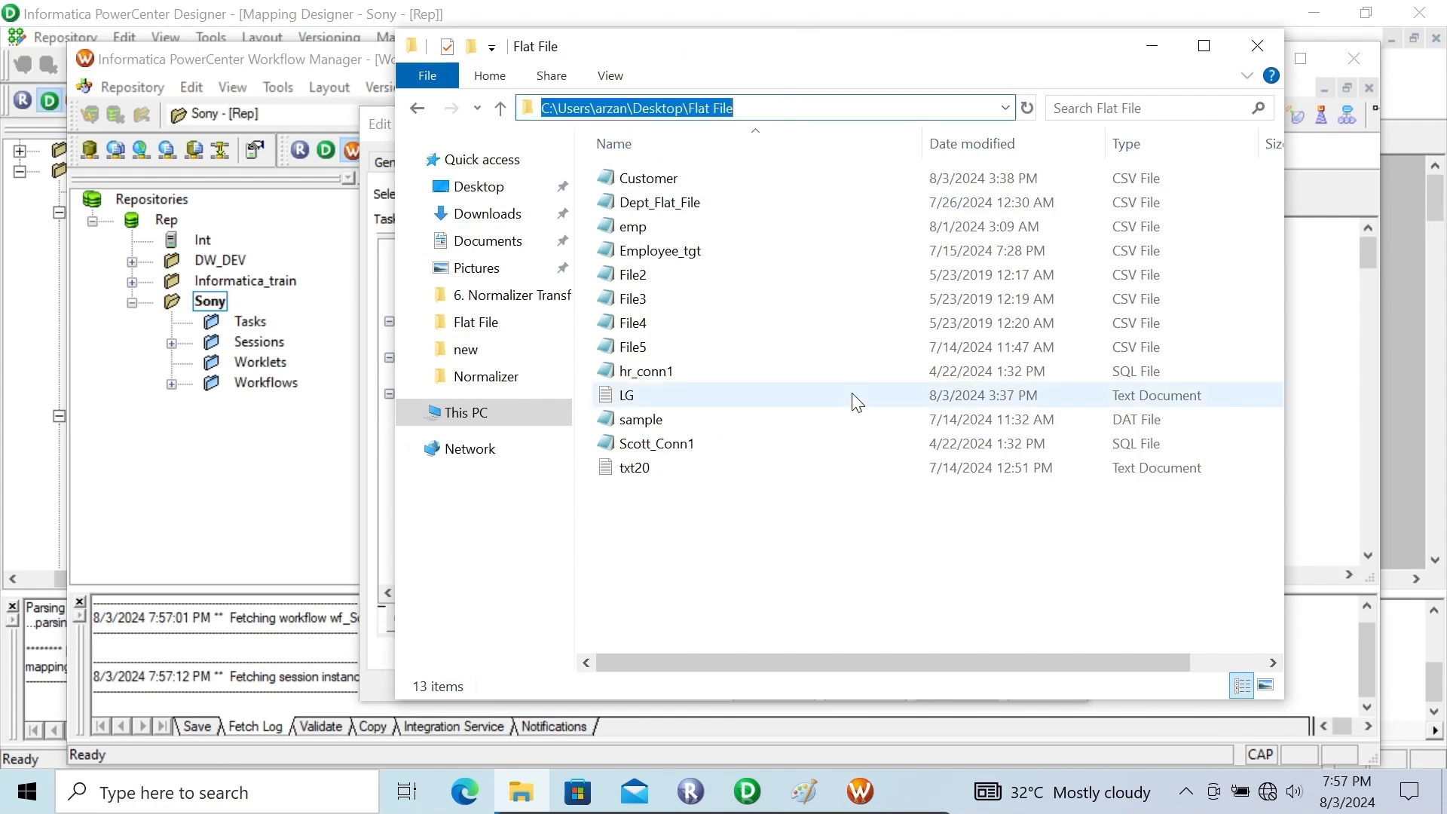
left_click(1147, 48)
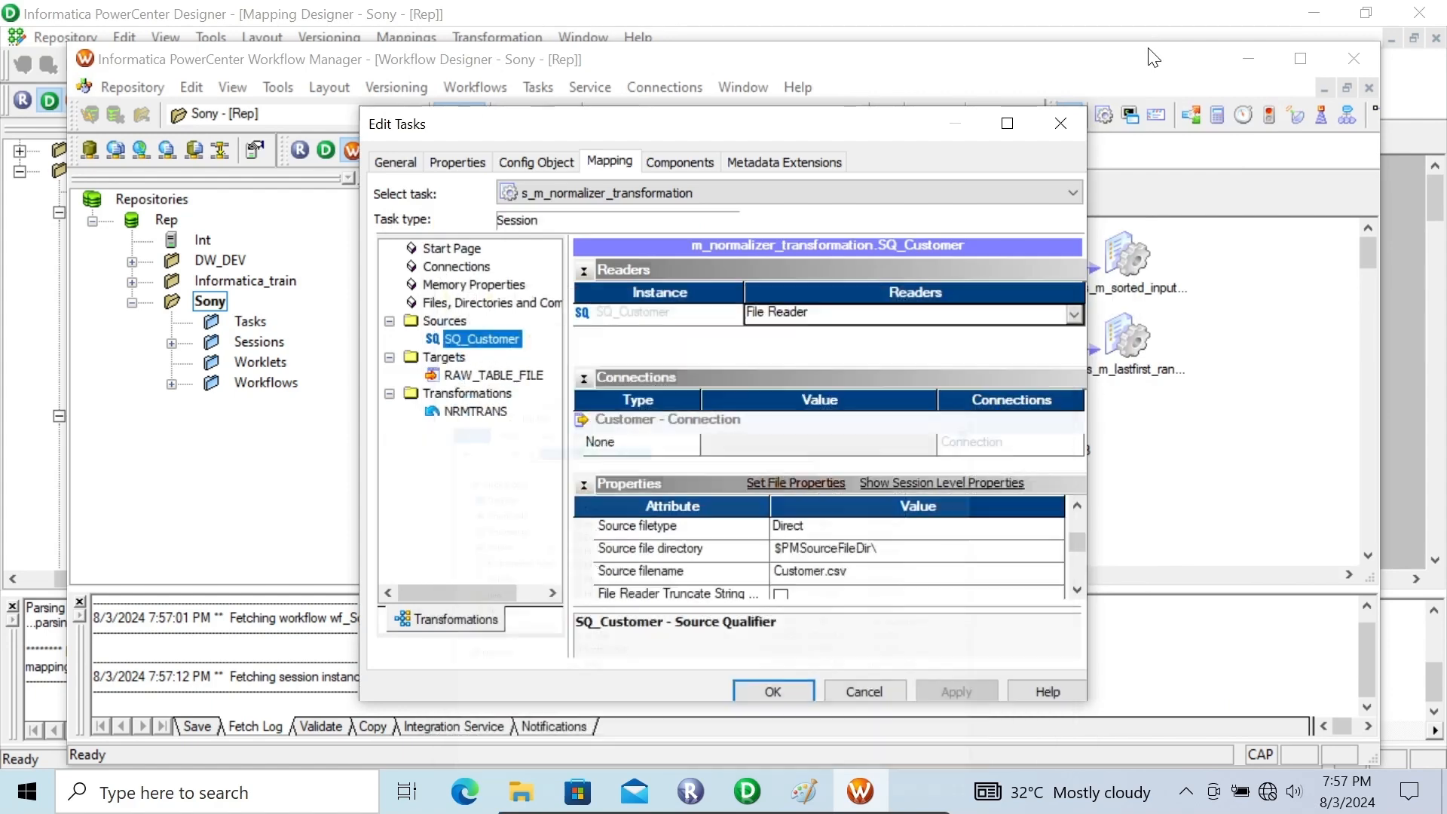
left_click(878, 549)
key("ctrl+a")
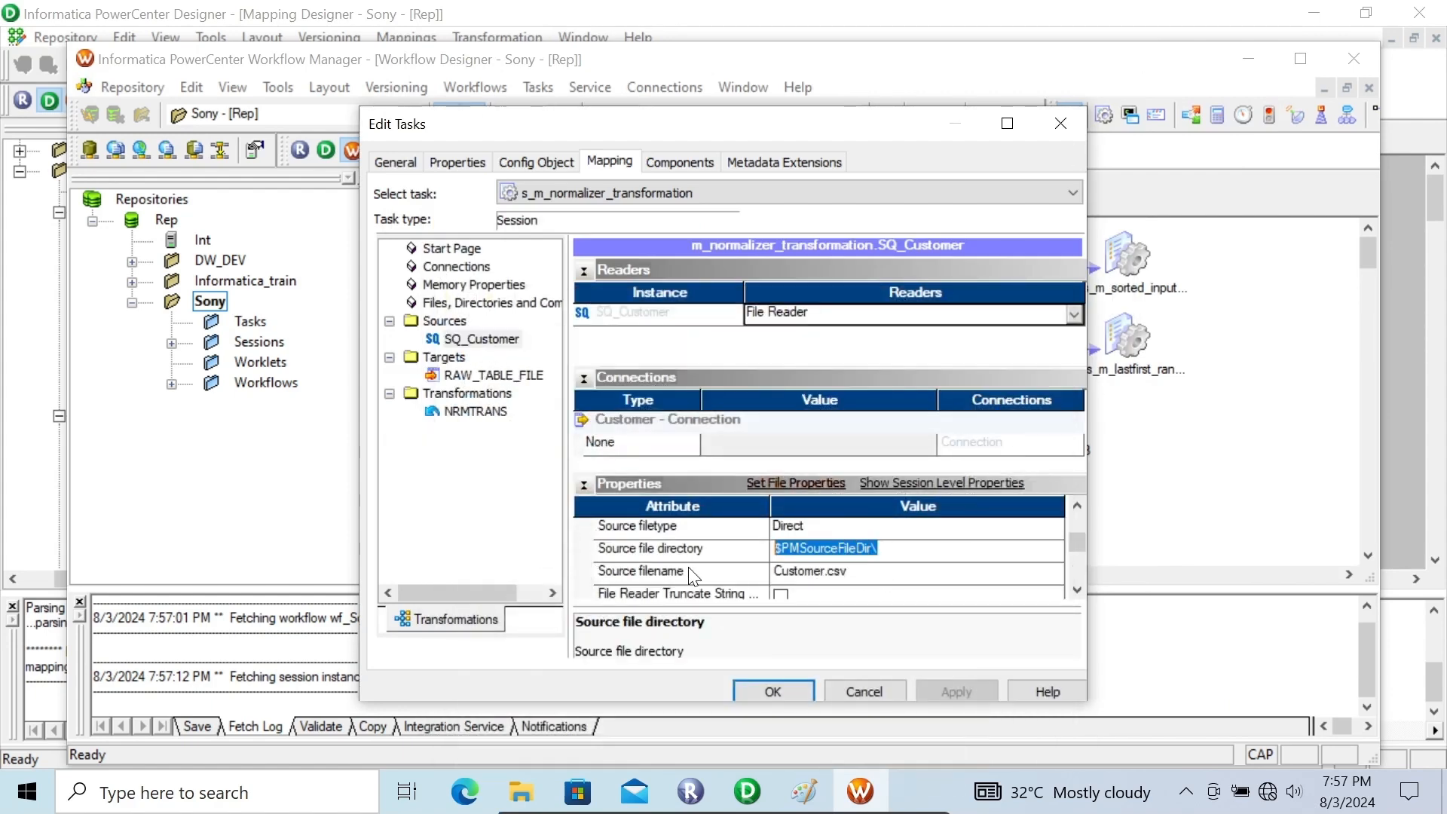
key("ctrl+v")
Set the RAW_TABLE_FILE target's output file directory to the Desktop folder path, without the Flat File subfolder
left_click(461, 375)
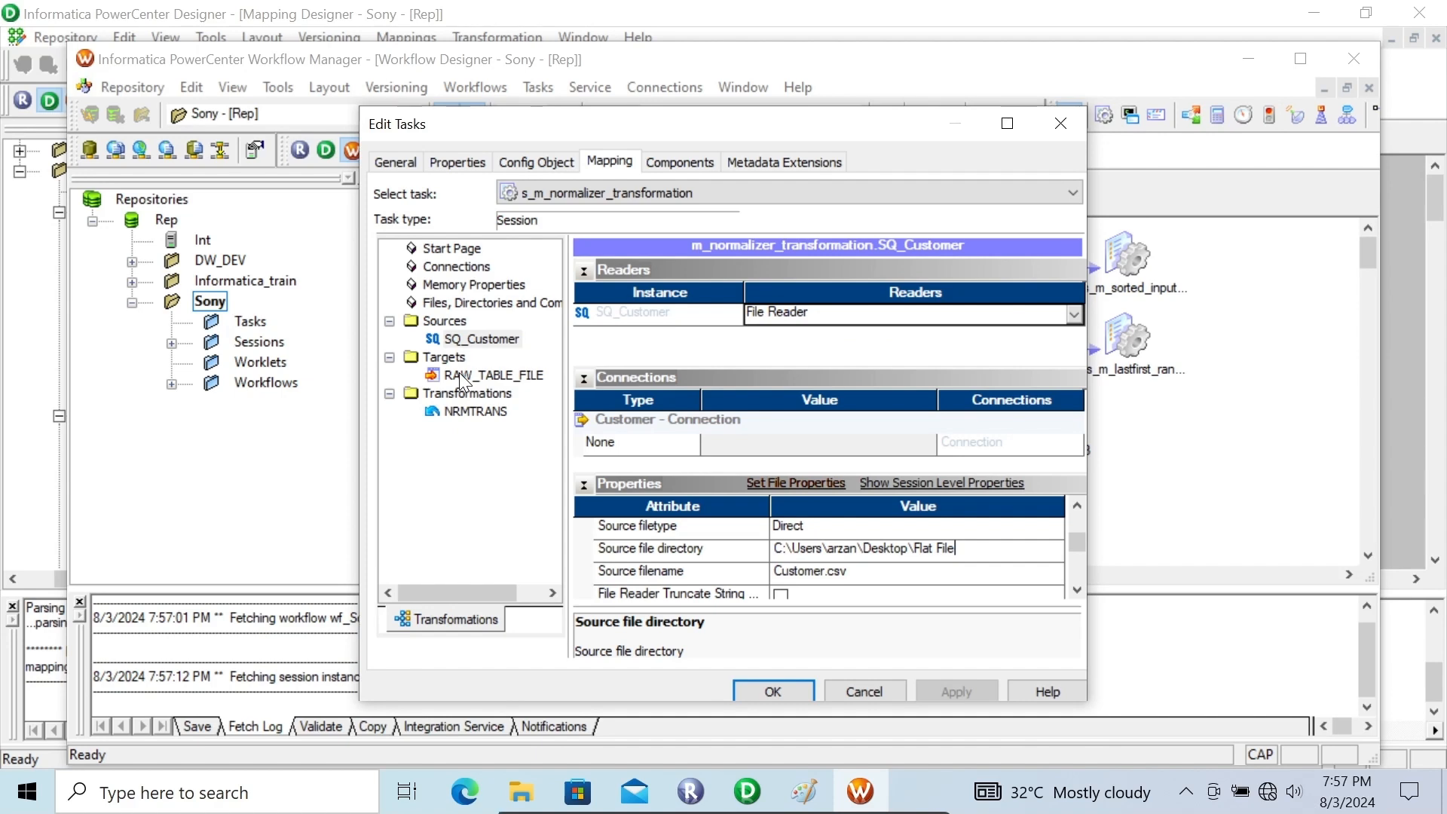
left_click(1076, 591)
left_click(1077, 591)
left_click(1076, 592)
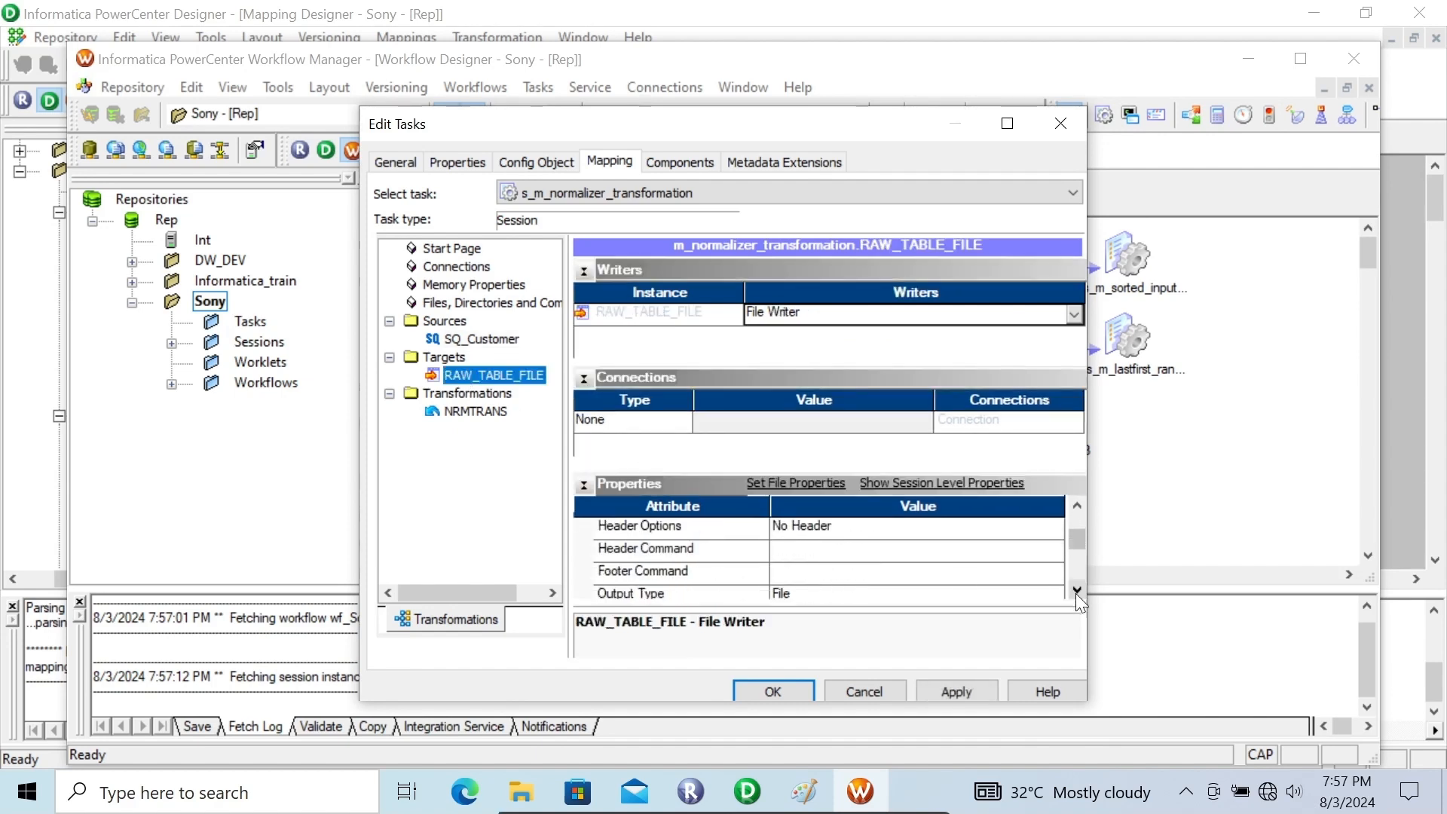
left_click(1077, 592)
left_click(1077, 592)
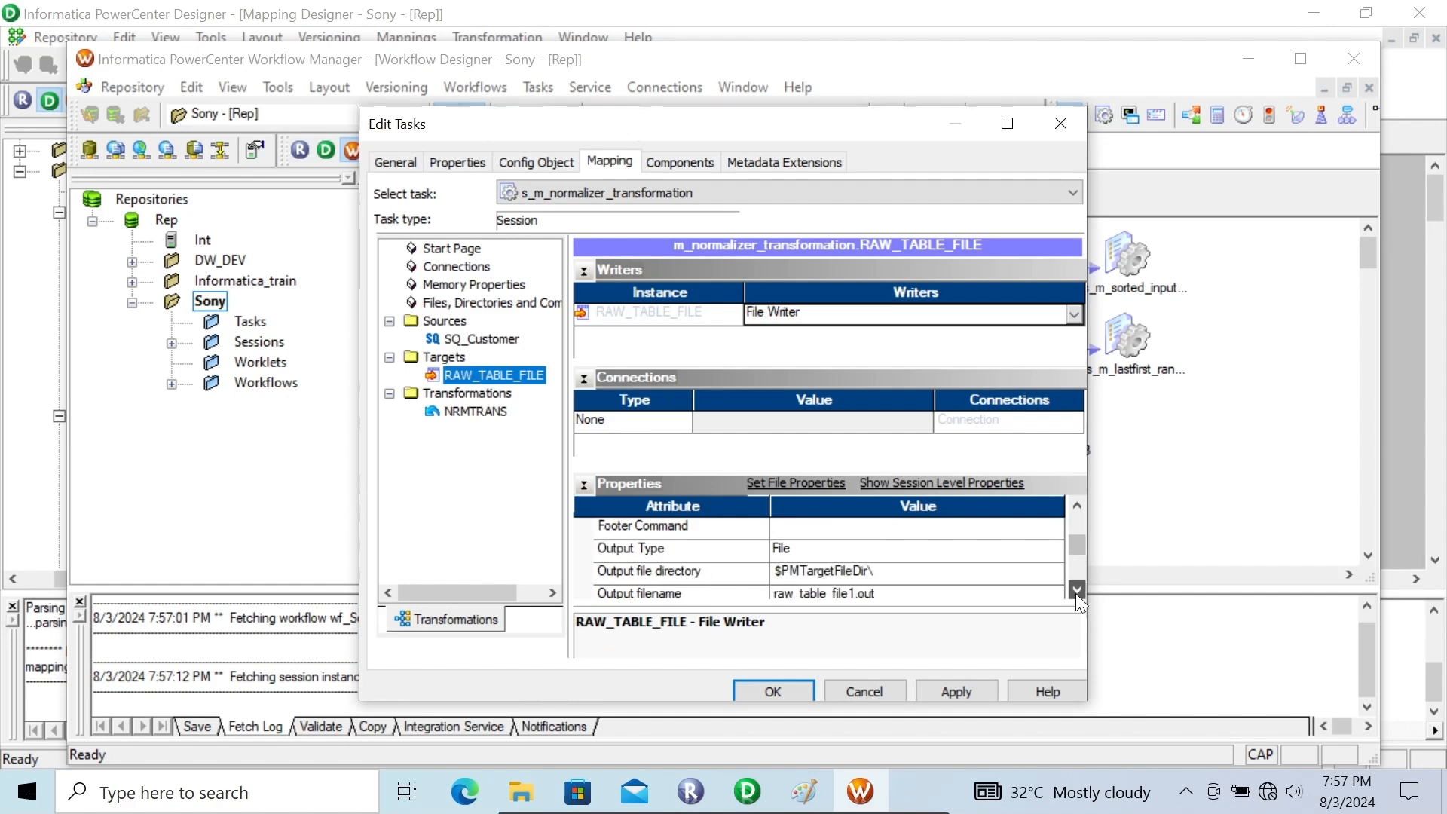
left_click(882, 572)
left_click_drag(882, 572, 730, 579)
key("ctrl+v")
key("BackSpace")
key("BackSpace")
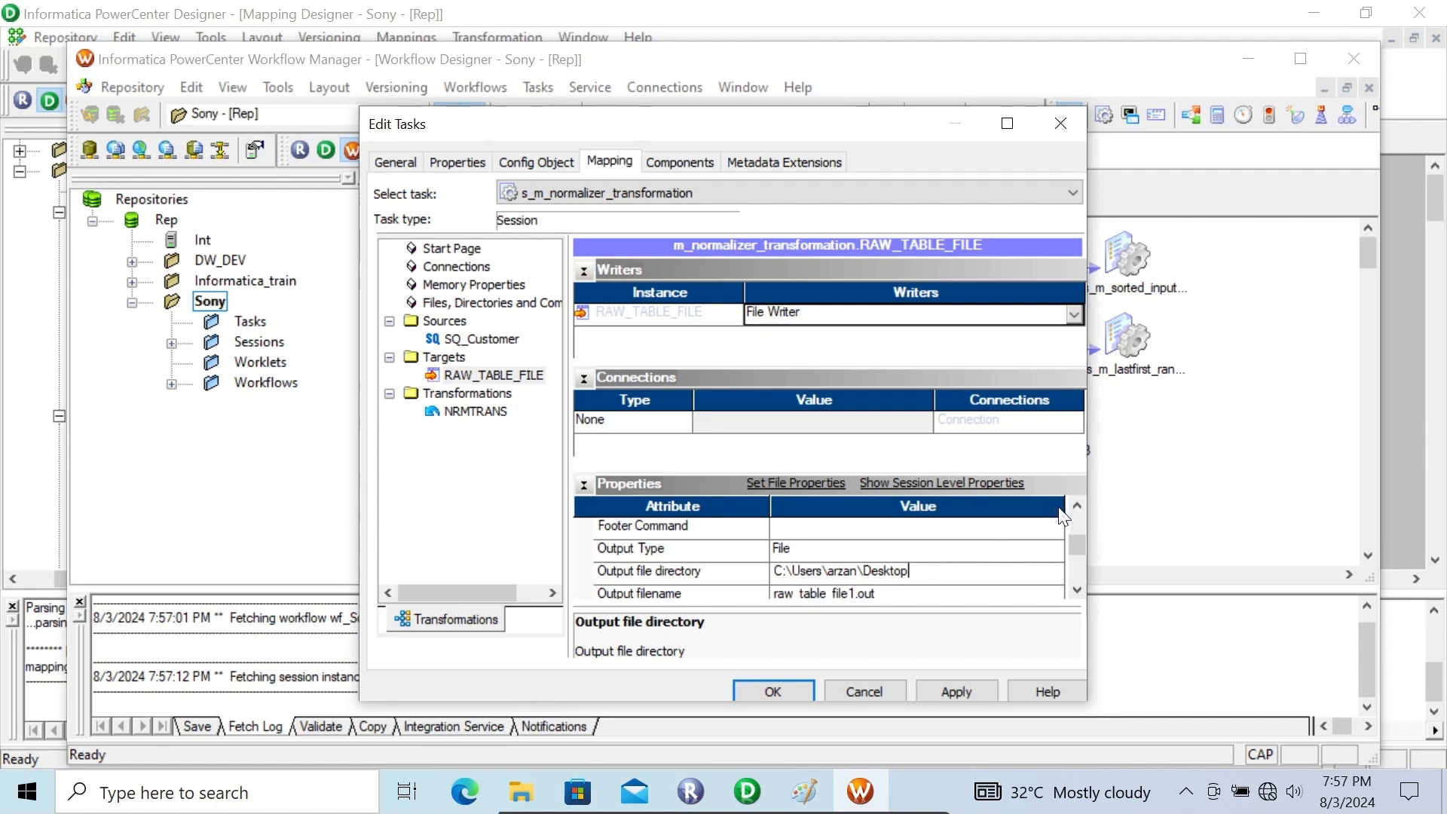
left_click(1078, 508)
left_click(1077, 509)
left_click(1077, 508)
left_click(1077, 508)
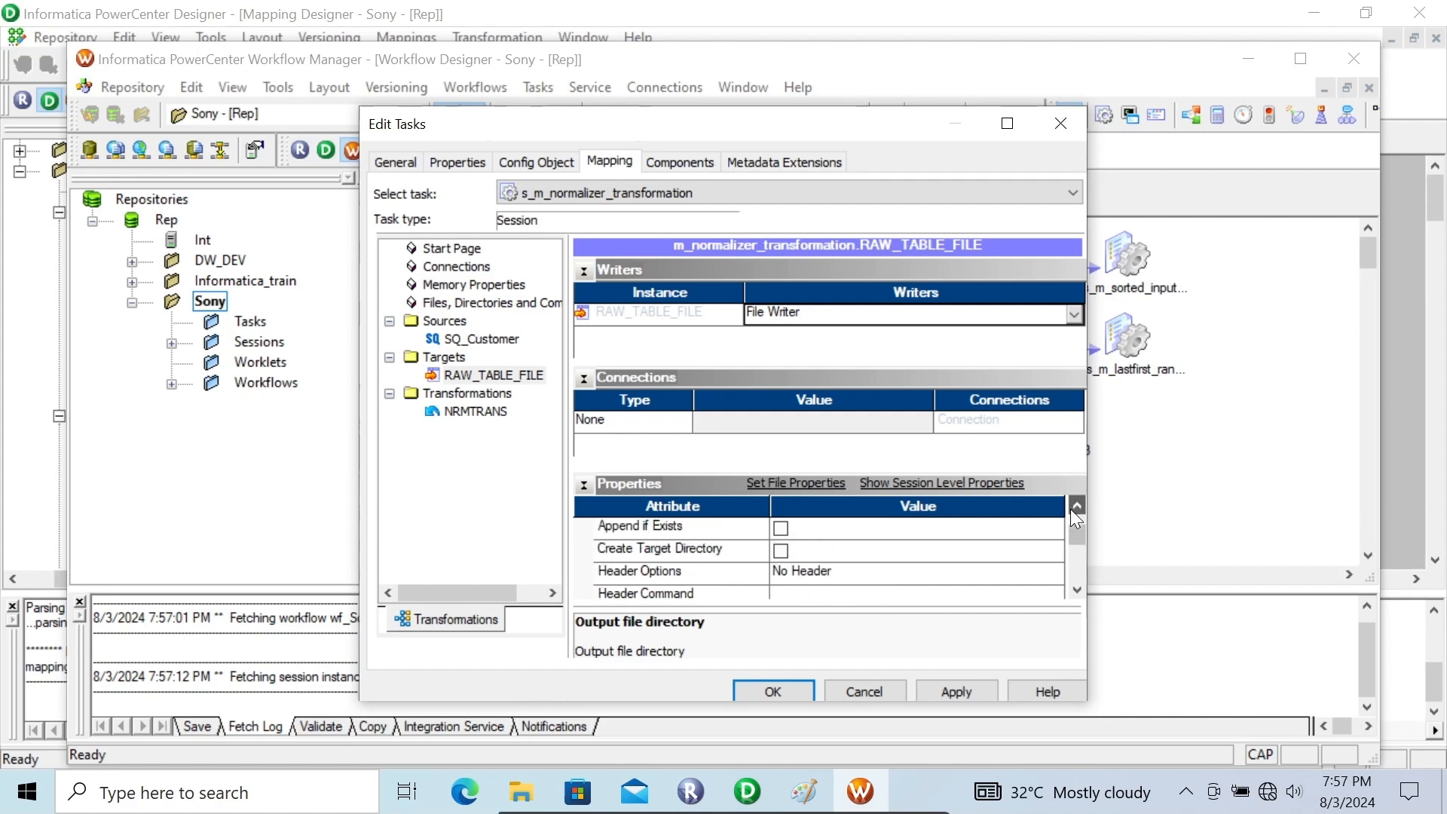
Set the RAW_TABLE_FILE target's header option to Output Field Names and confirm the session's settings
left_click(858, 578)
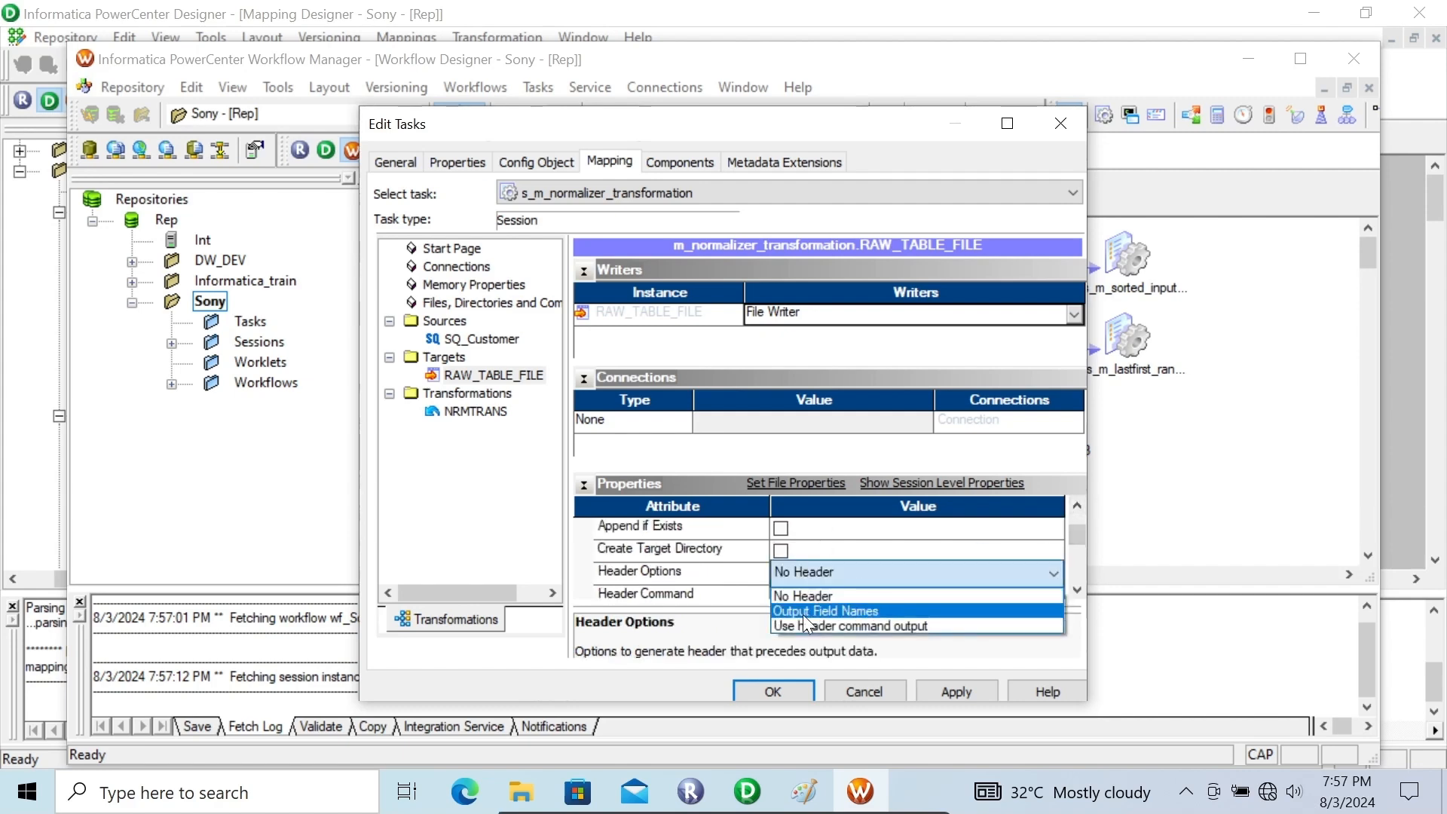
left_click(851, 611)
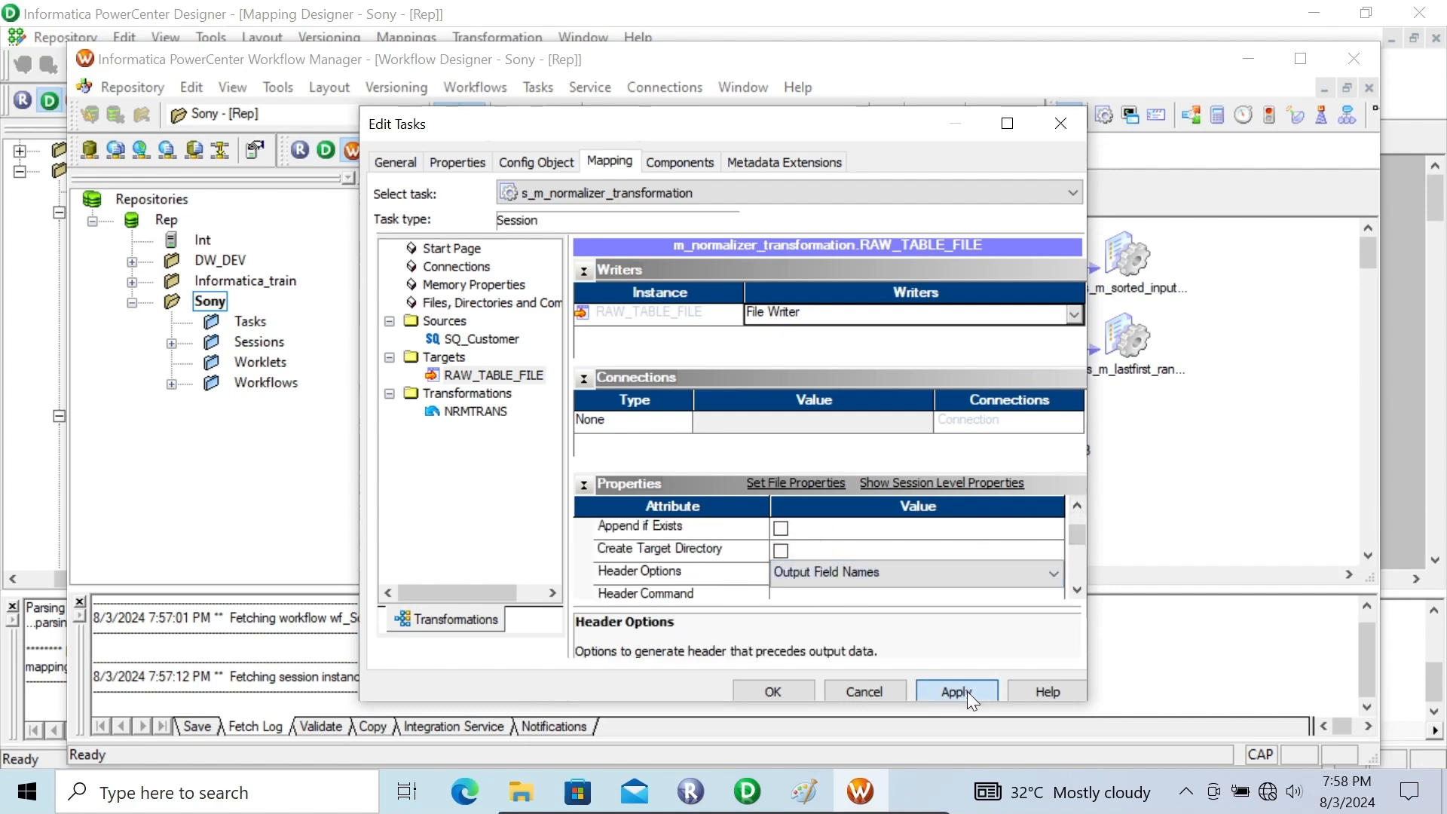
left_click(966, 691)
left_click(457, 407)
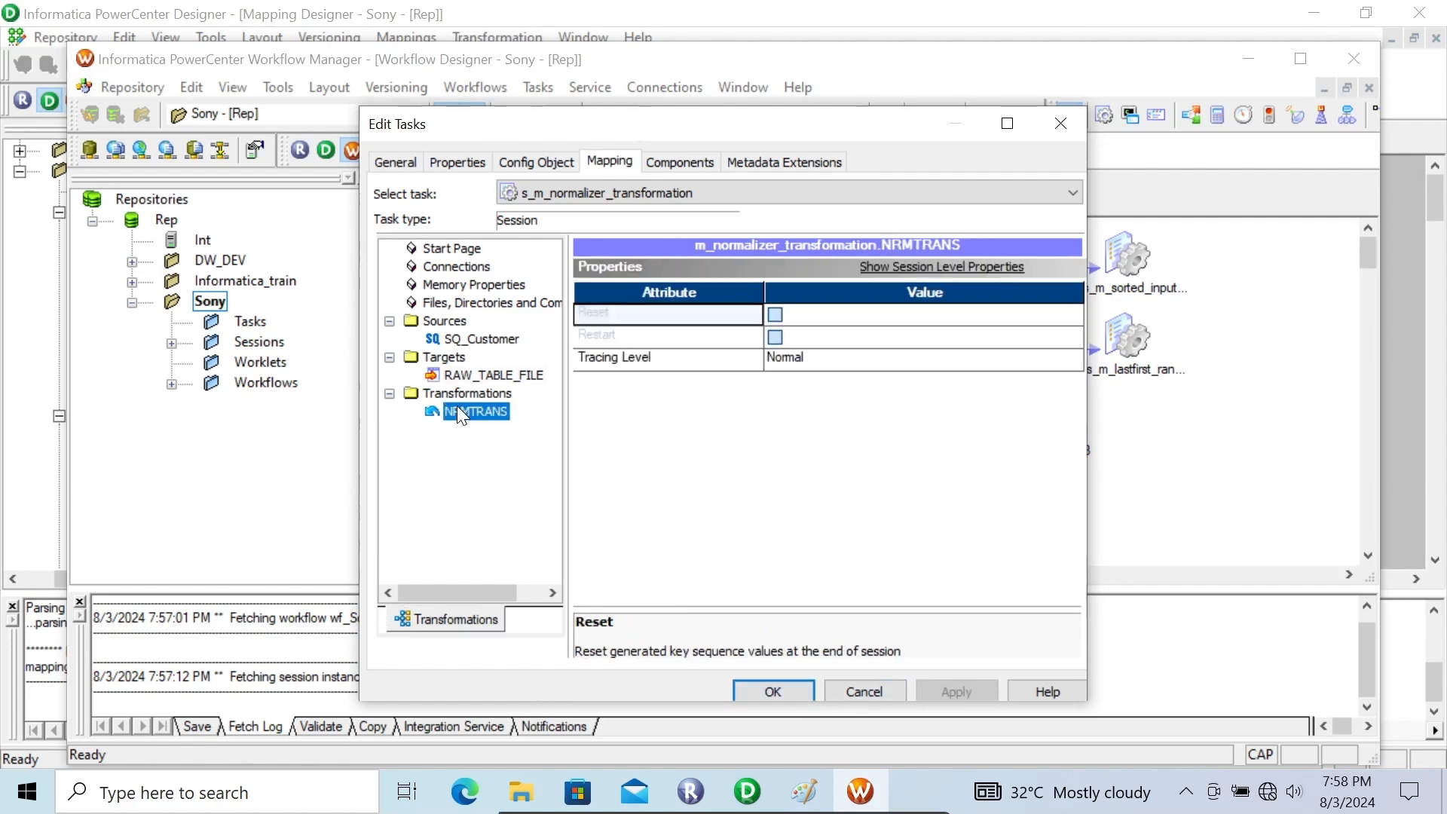
left_click(763, 687)
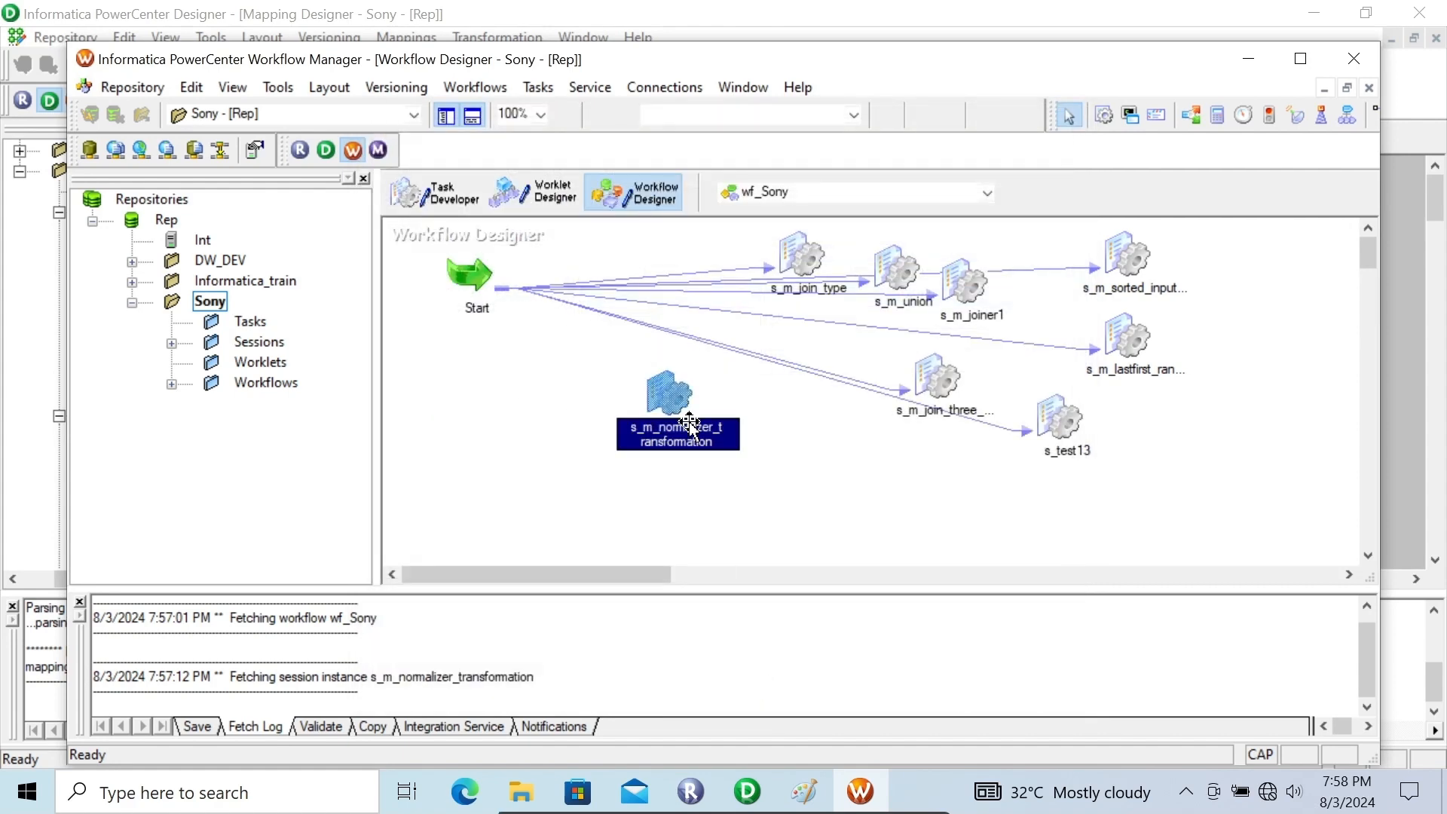
Link the Start task to the s_m_normalizer_transformation session and save the wf_Sony workflow
left_click(532, 88)
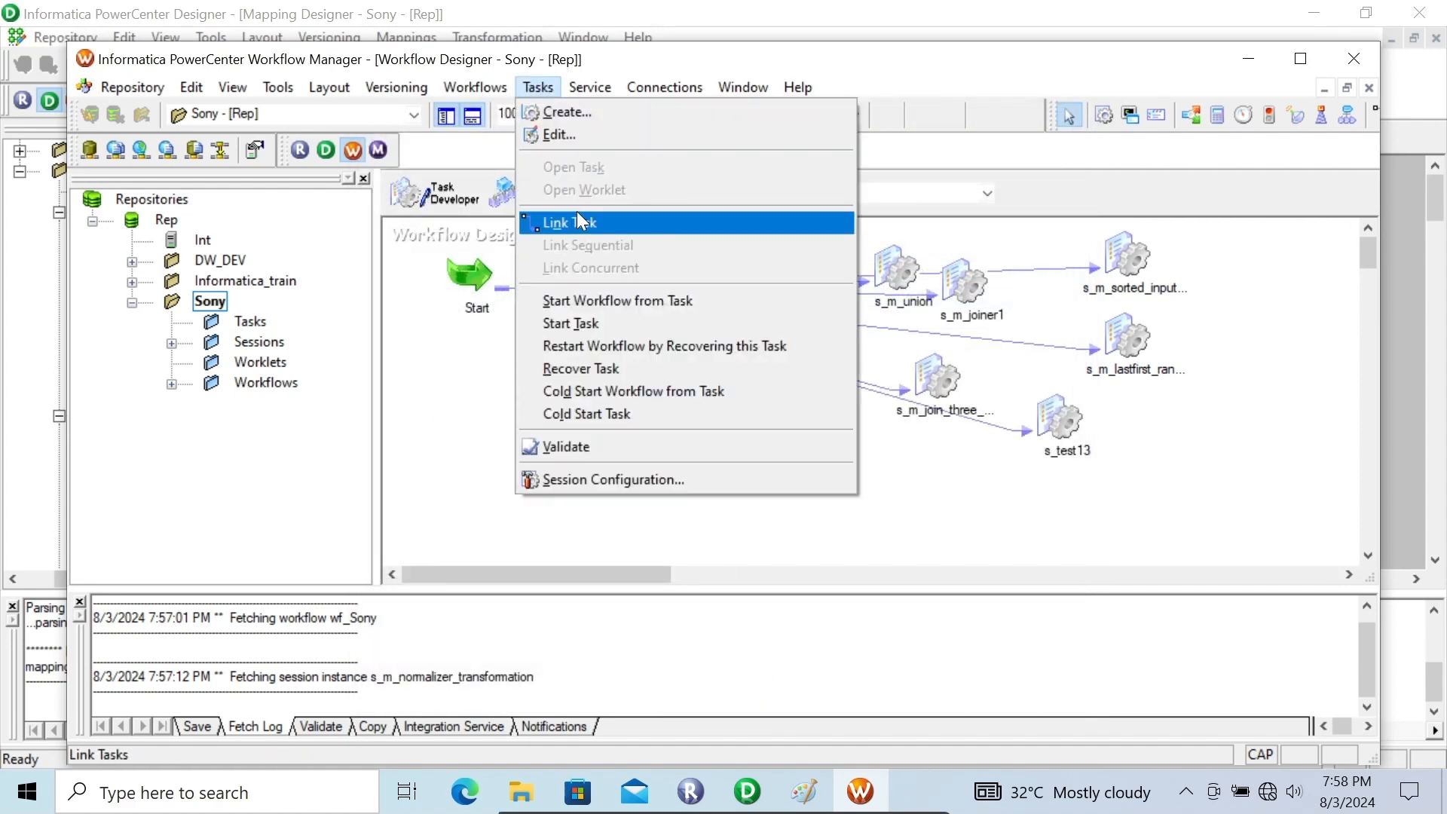
left_click(578, 220)
left_click_drag(471, 280, 685, 395)
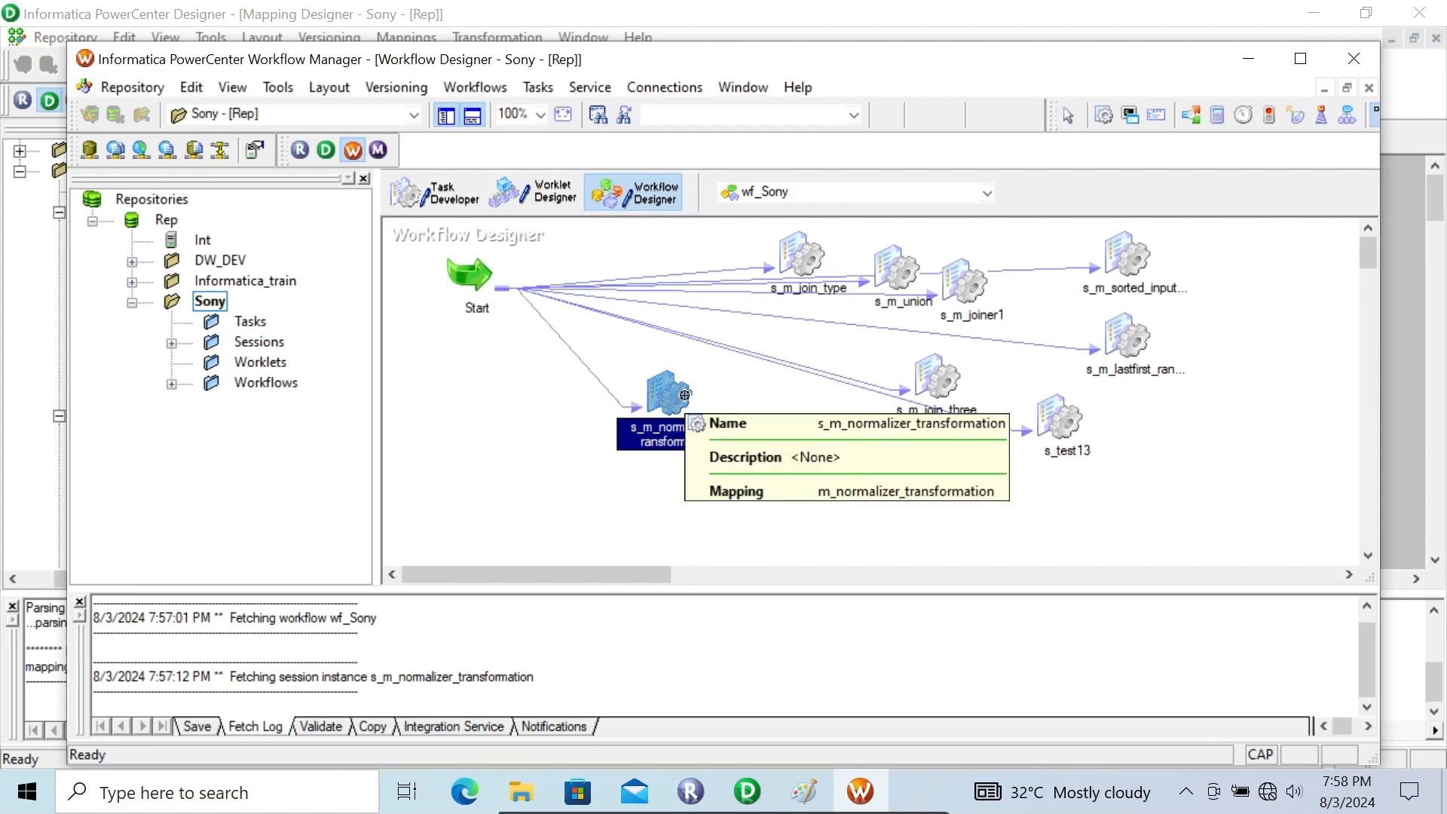
key("ctrl+s")
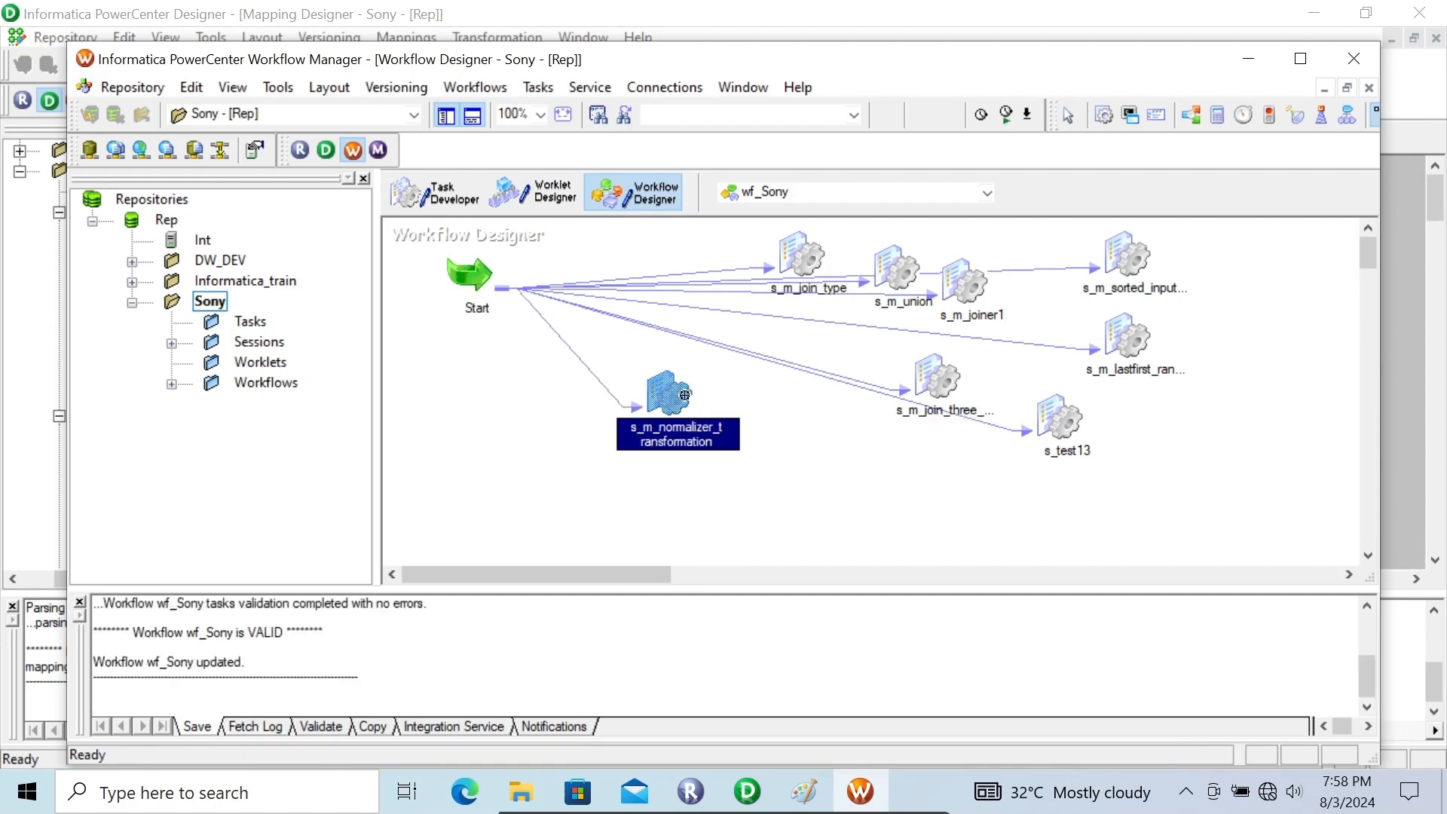
Start the s_m_normalizer_transformation task and view its source and target statistics in Workflow Monitor
right_click(684, 395)
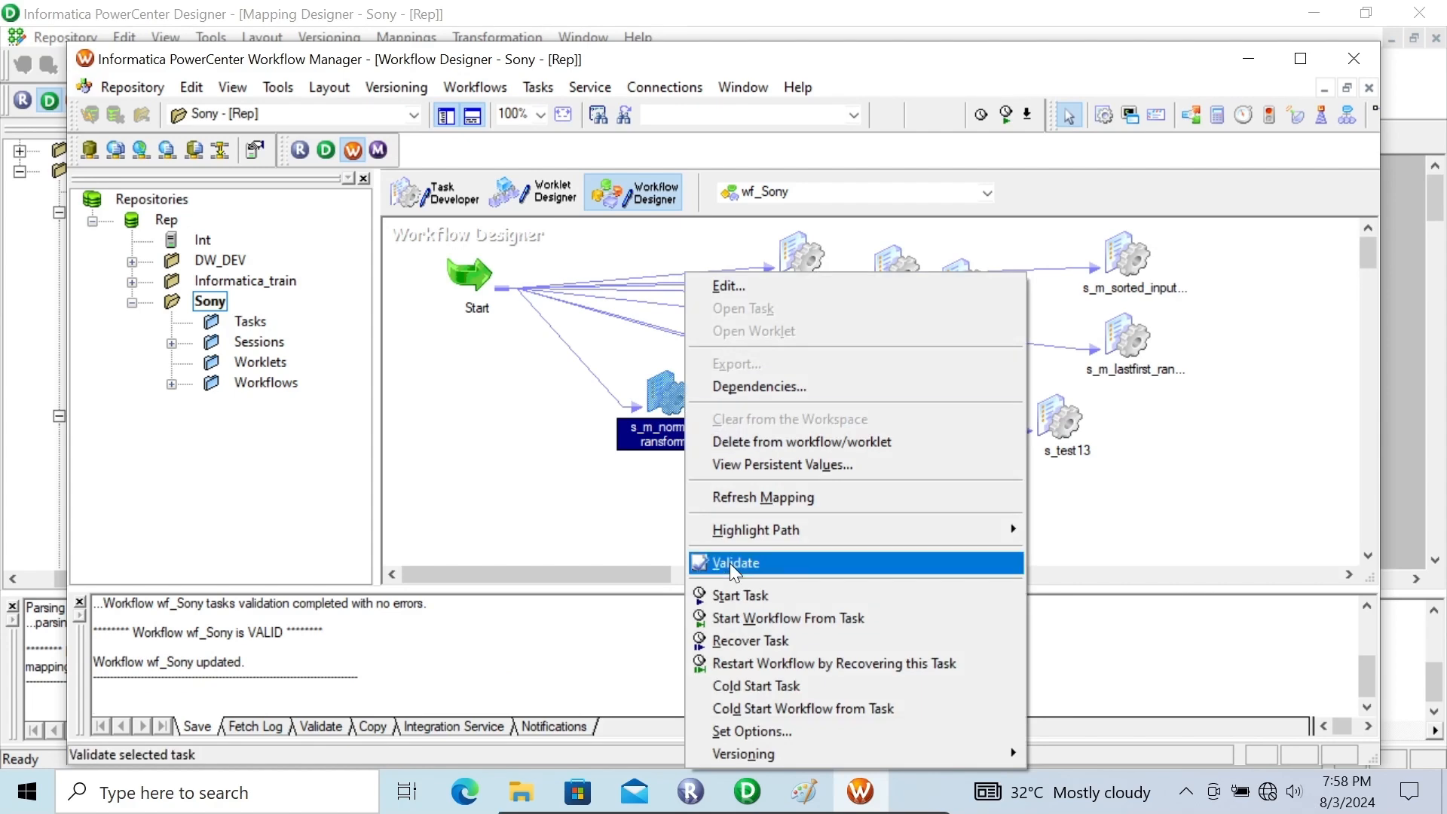
left_click(753, 596)
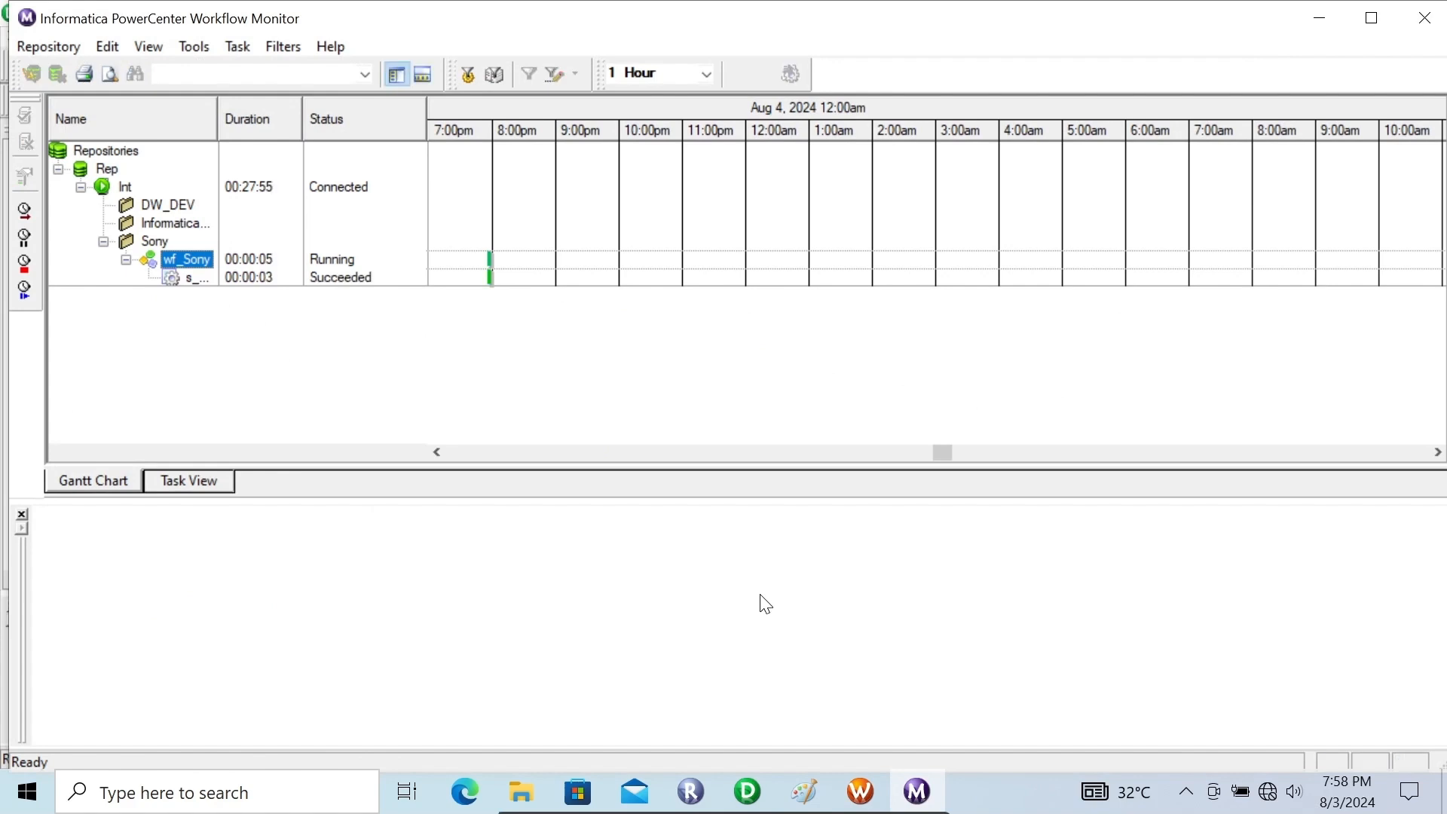
left_click(193, 279)
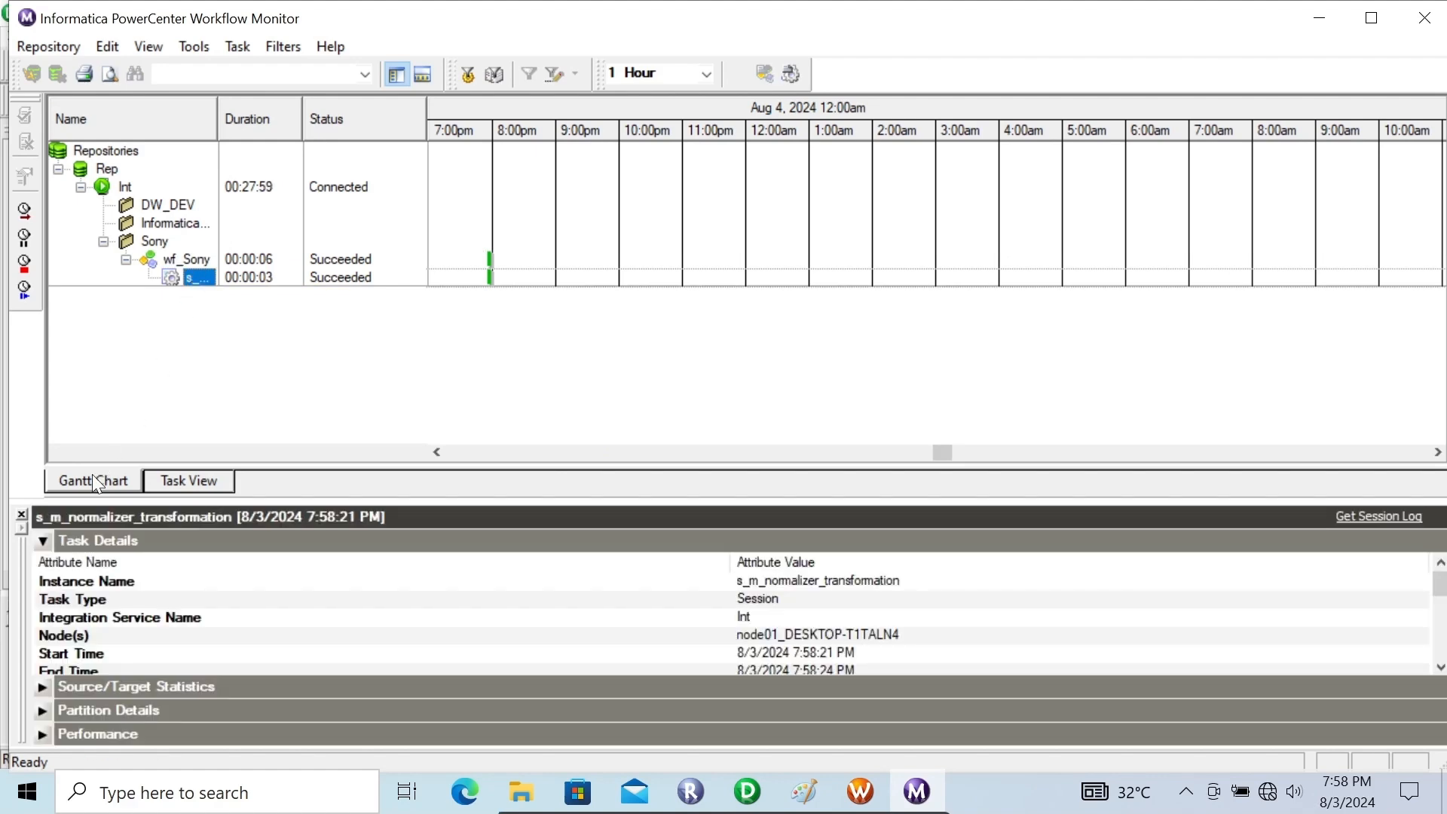
left_click(44, 541)
left_click(43, 564)
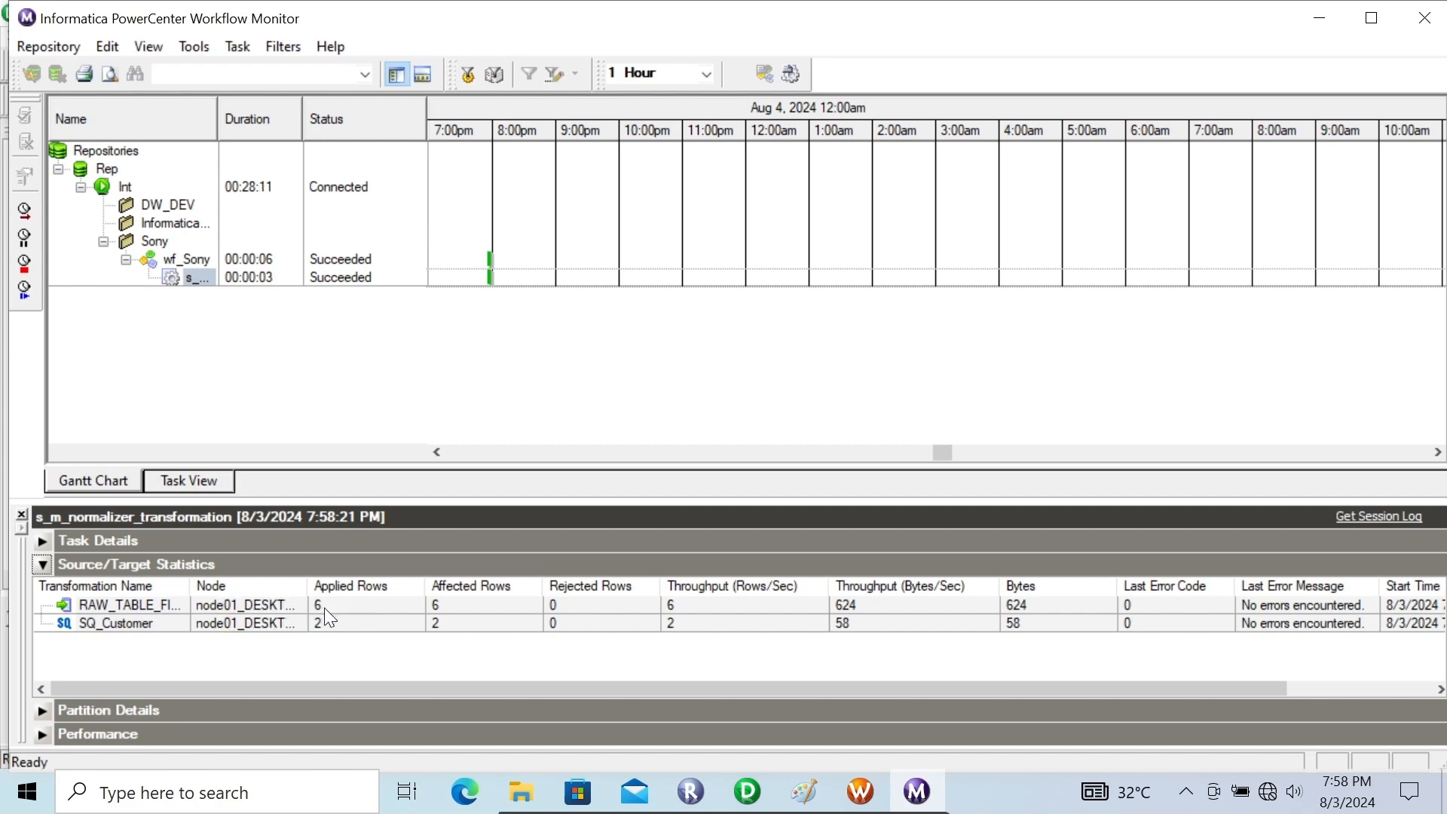
Switch to the desktop and open the raw_table_file1 output file in Notepad to inspect the generated rows
left_click(1323, 9)
left_click(1315, 10)
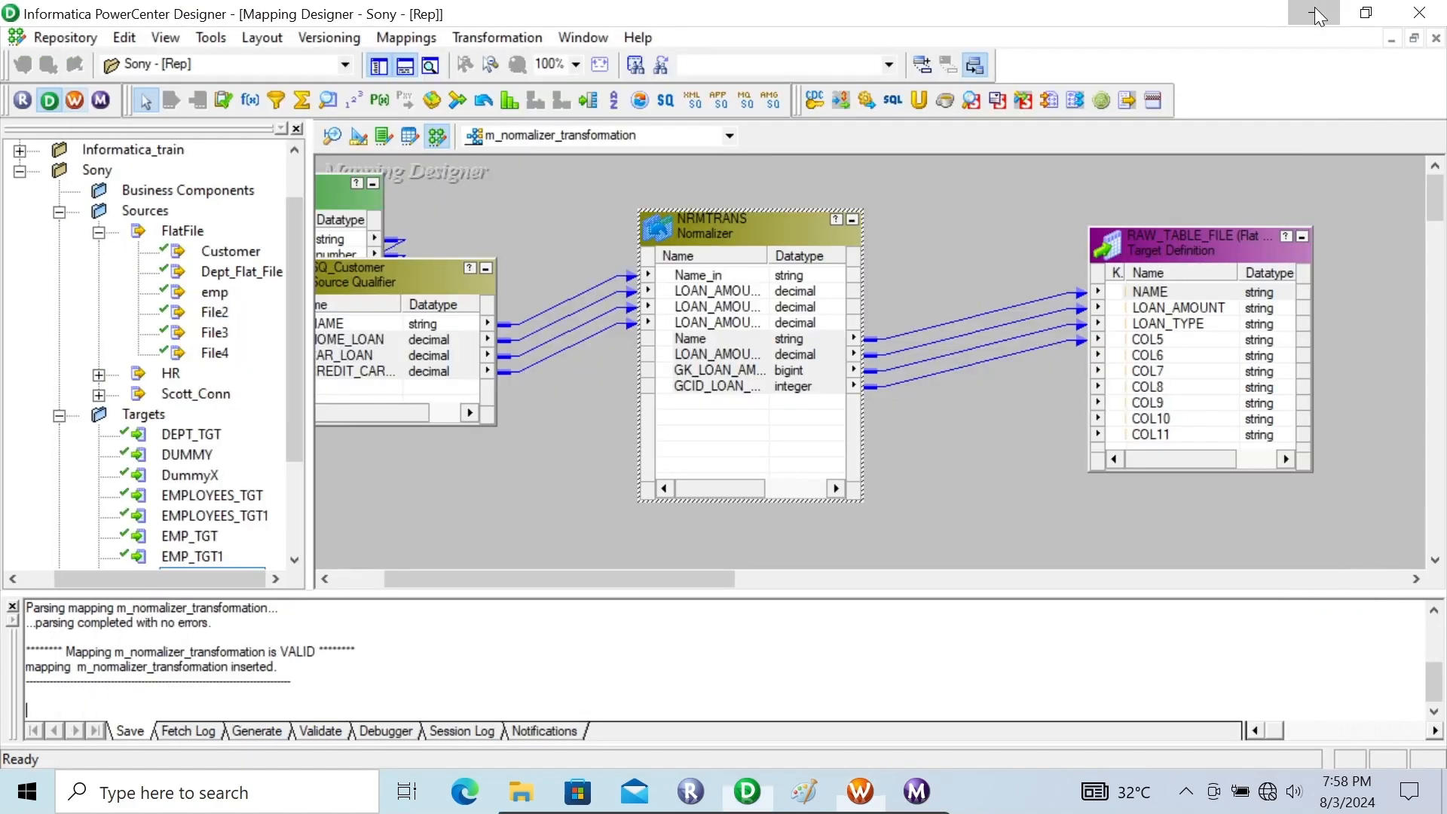
left_click(1242, 59)
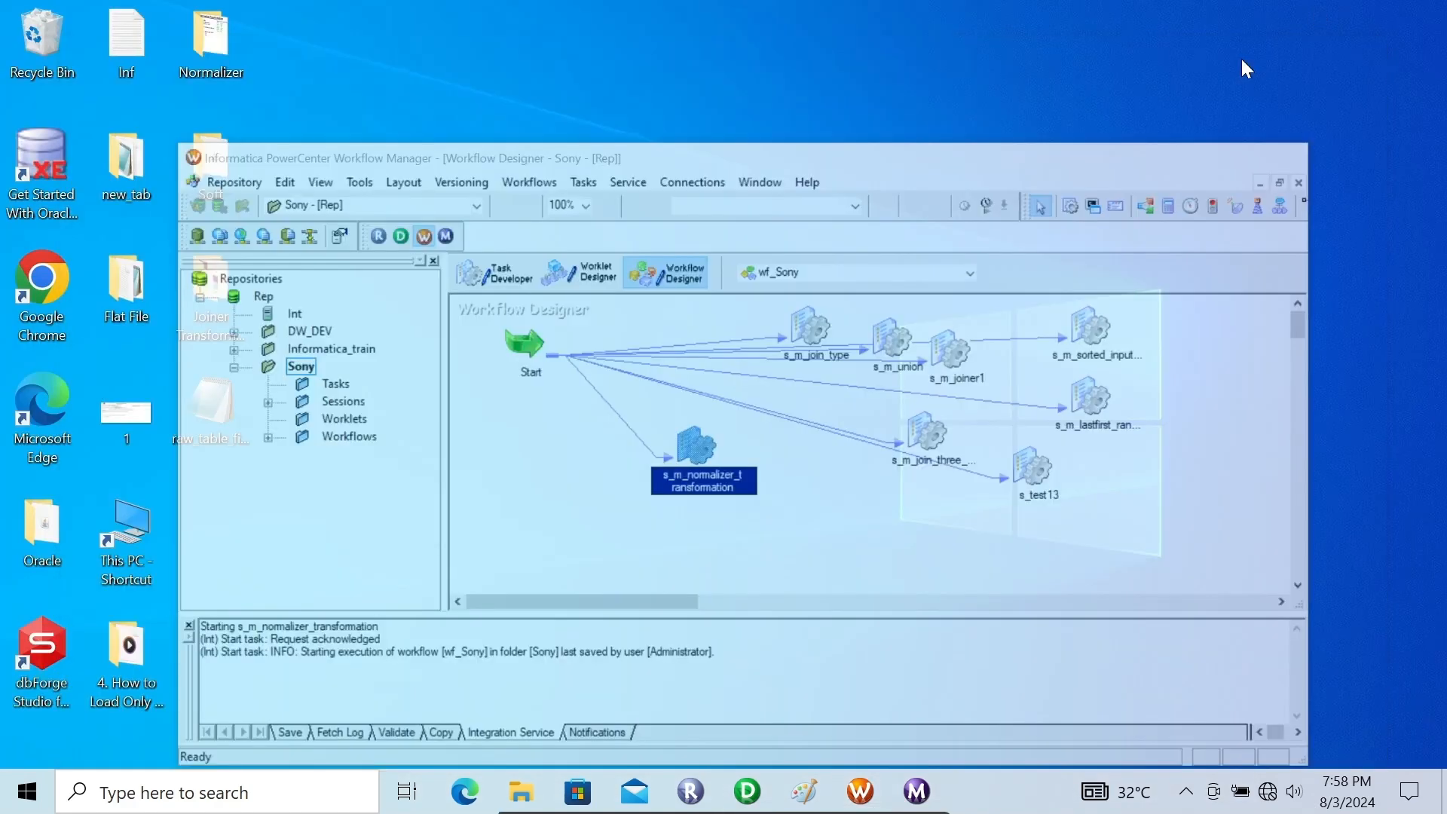
left_click(228, 391)
double_click(229, 393)
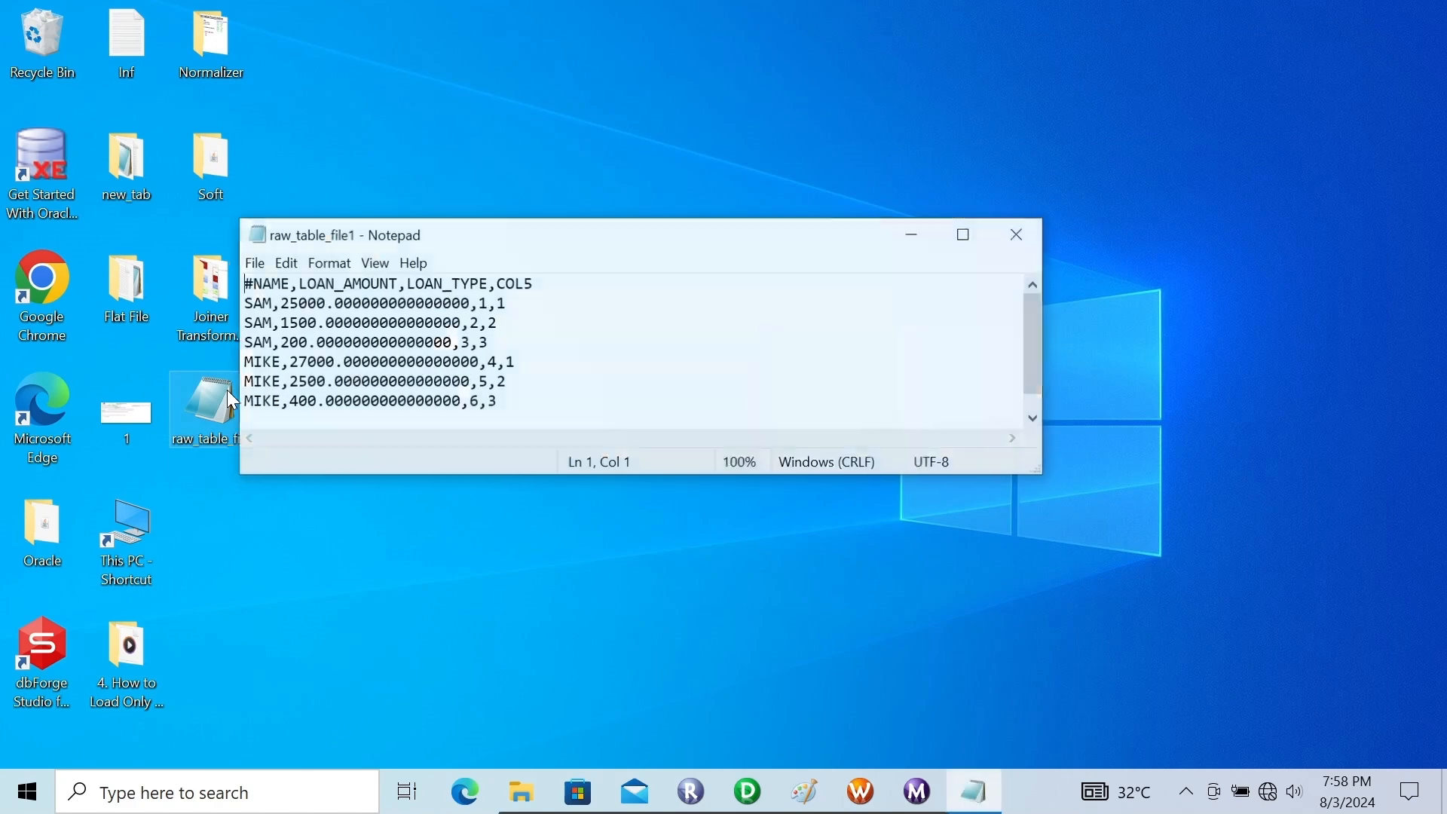
left_click_drag(626, 253, 741, 234)
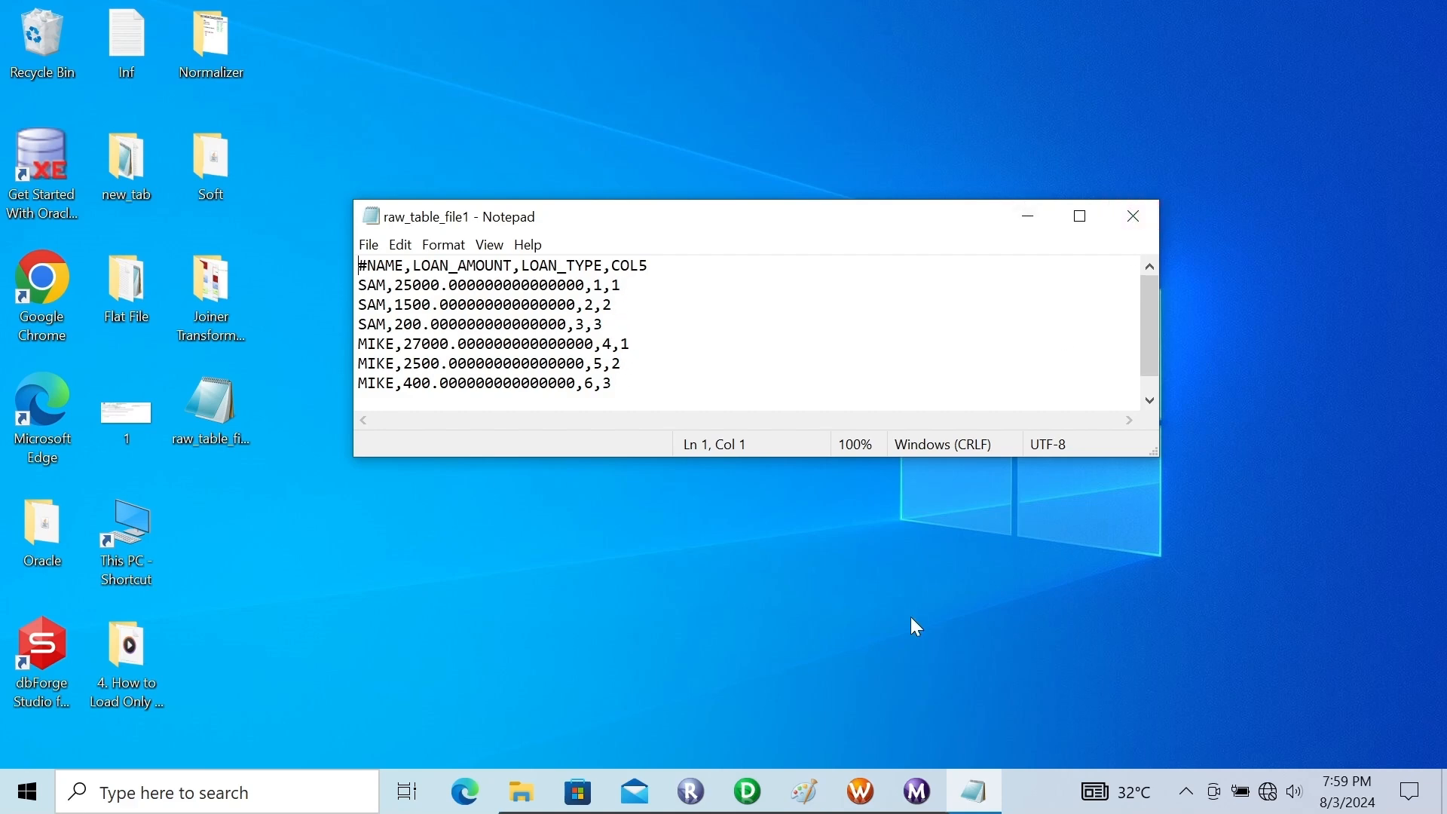
Compare the COL5 values in raw_table_file1 with the NRMTRANS GCID port's link in the Designer mapping
left_click(759, 772)
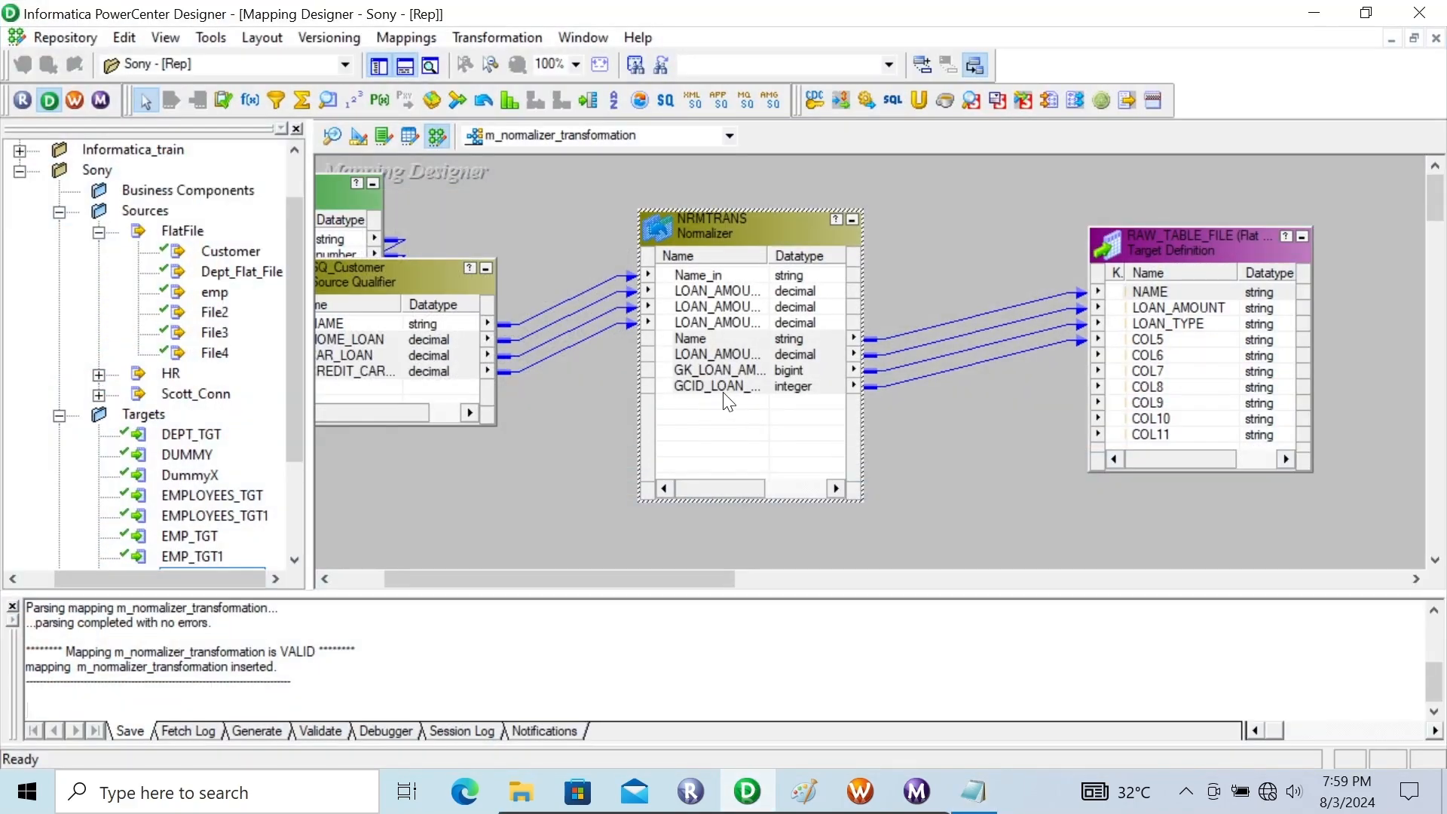
left_click(682, 385)
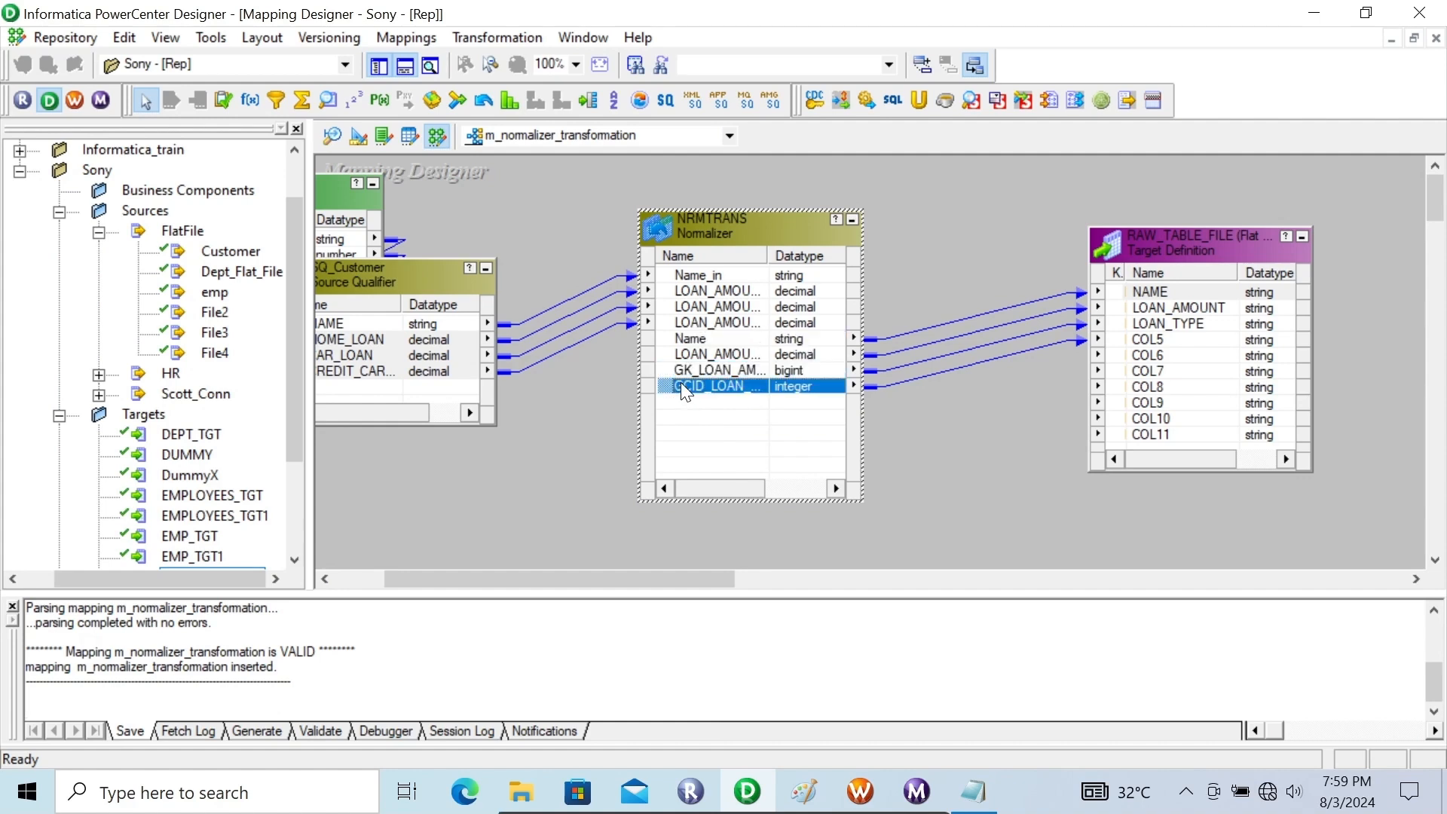
left_click(971, 790)
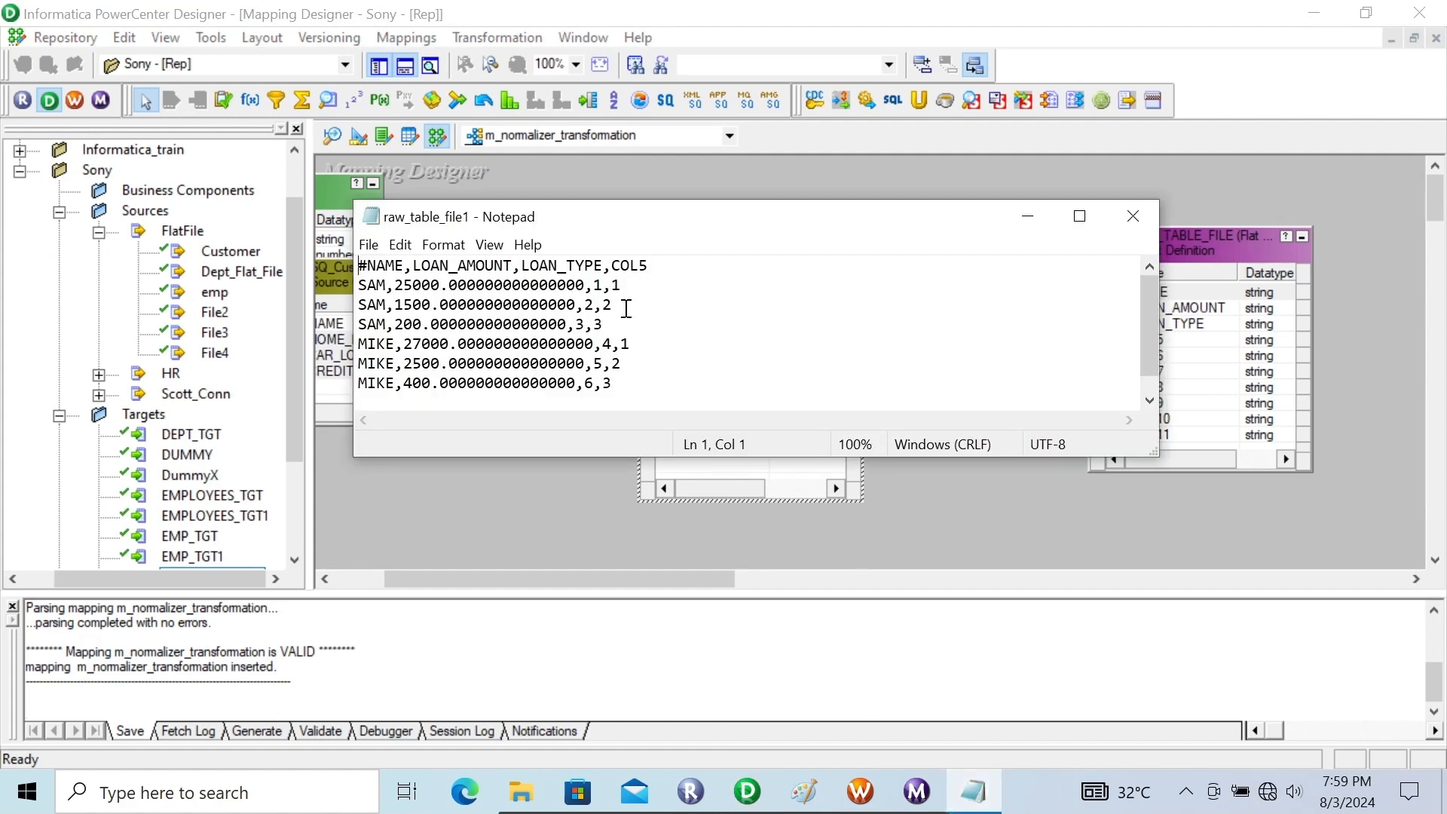
left_click(866, 771)
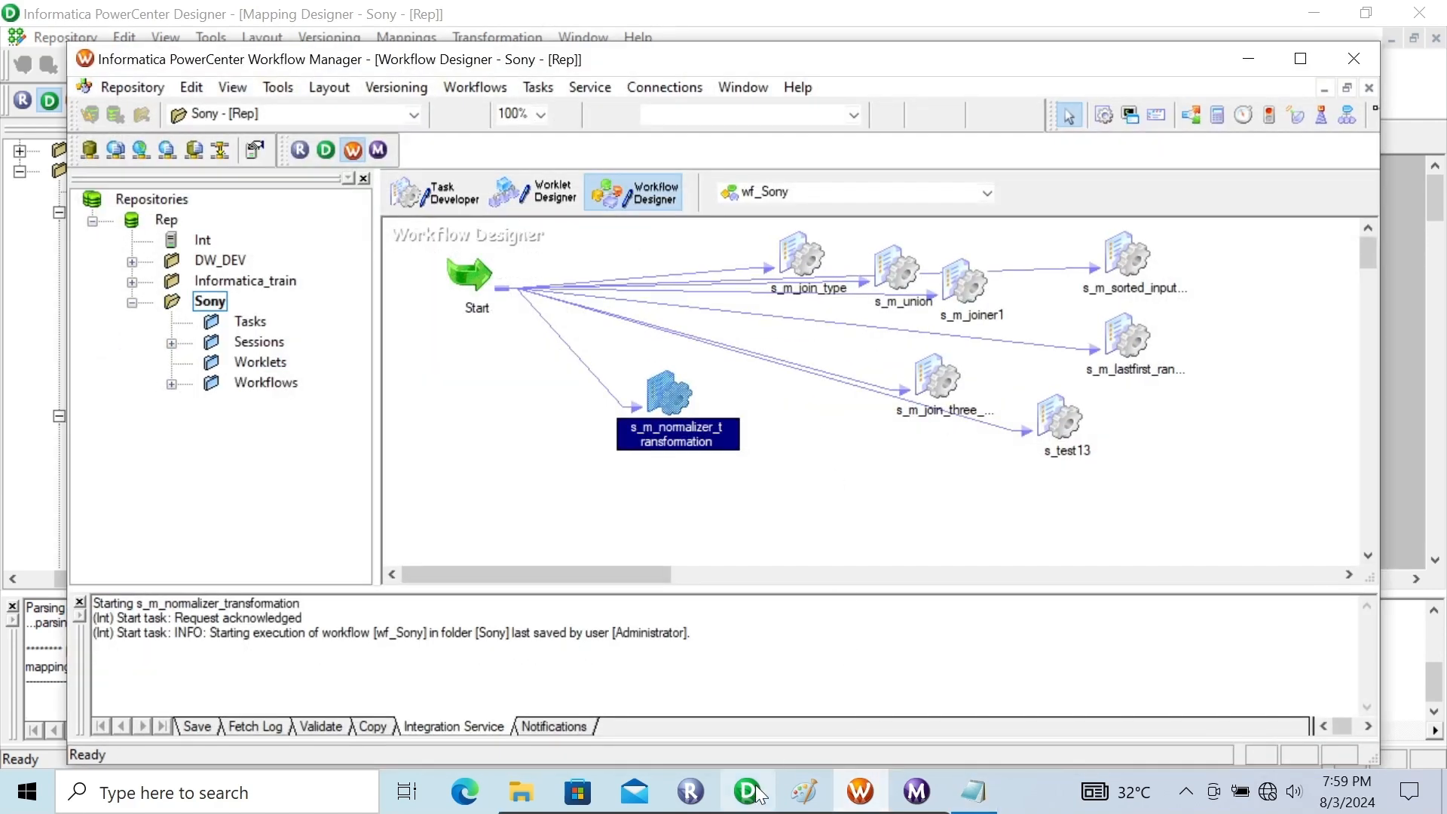
left_click(748, 792)
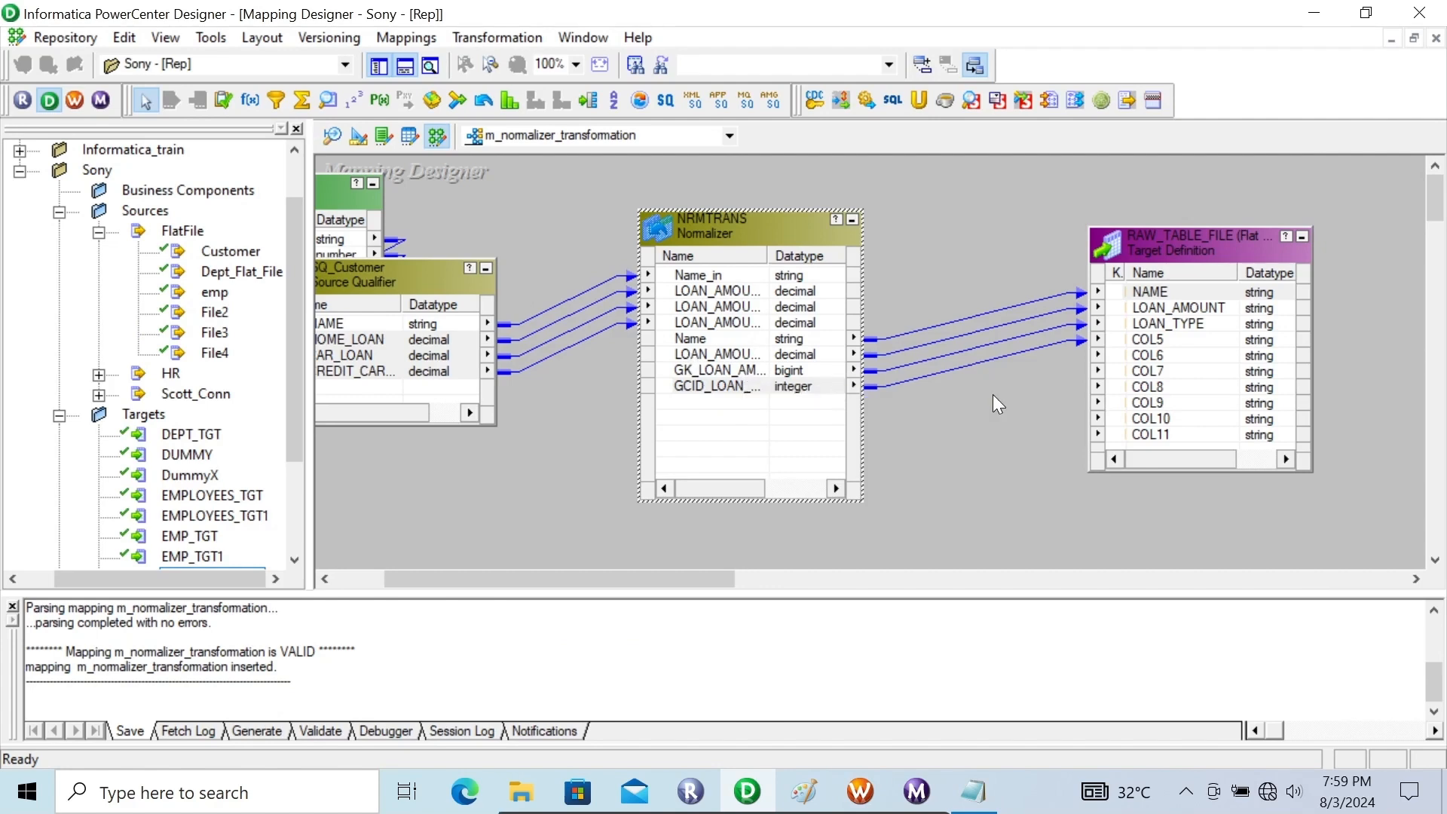
left_click(973, 791)
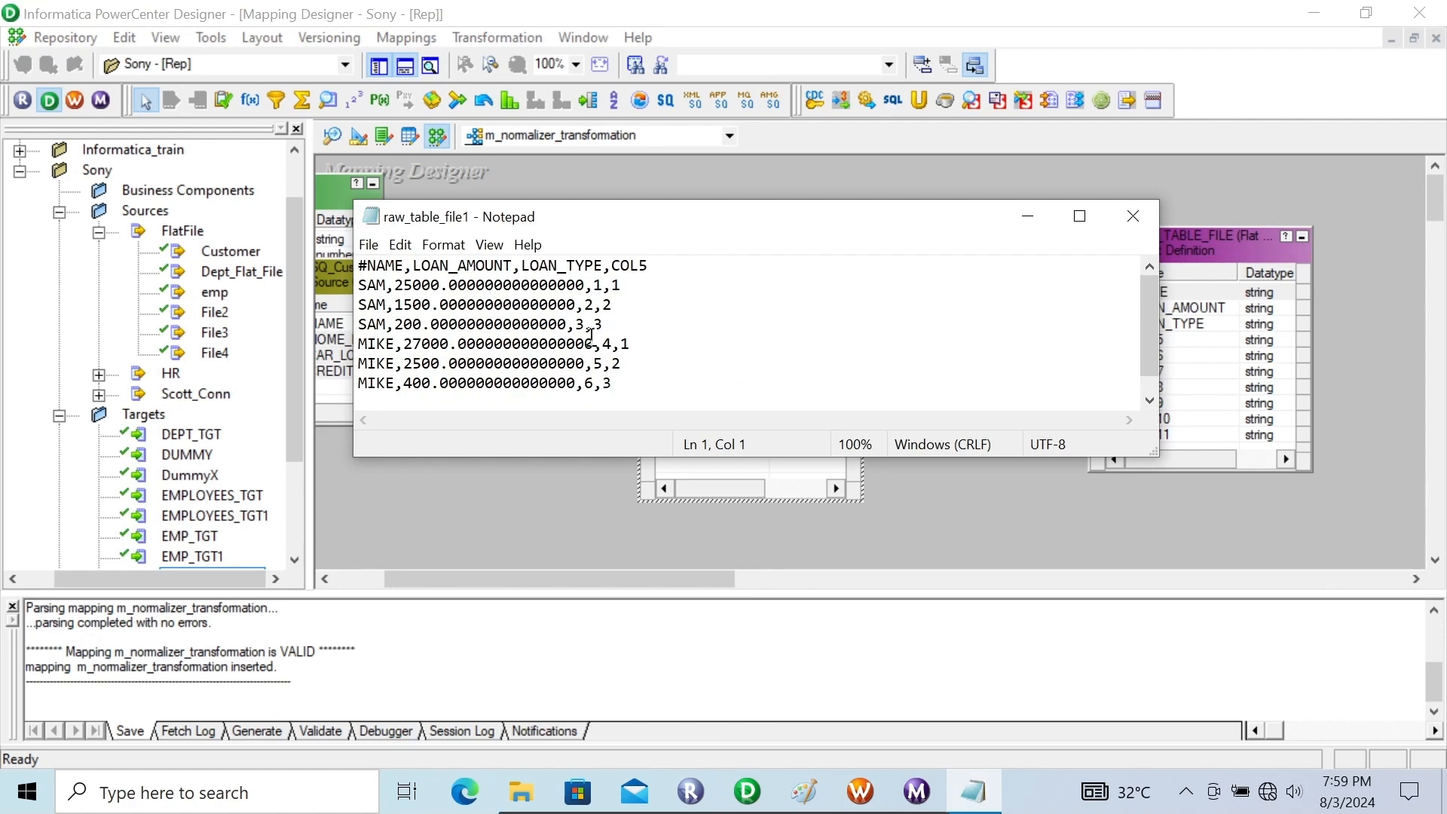
left_click(1030, 229)
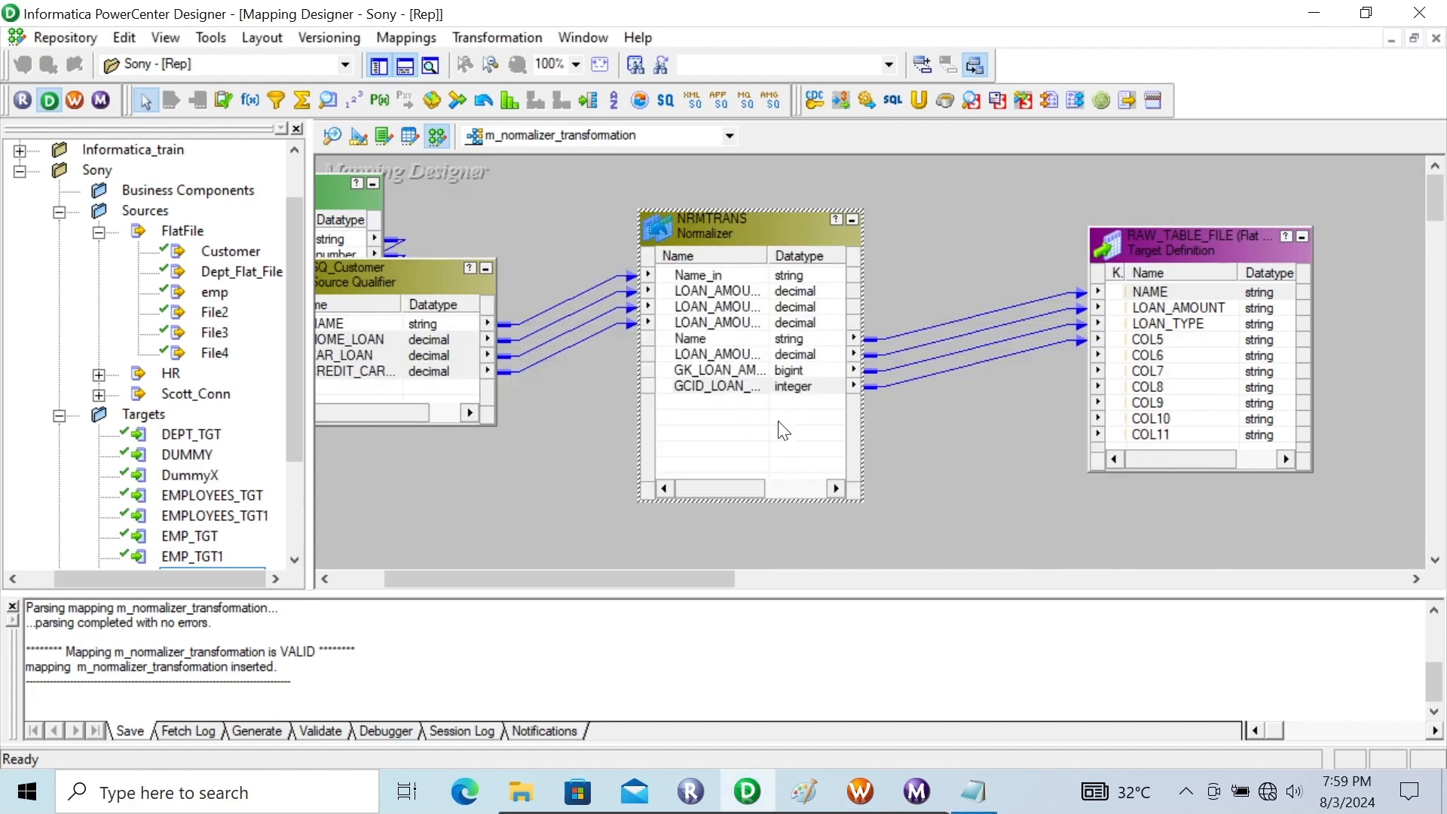
Move the RAW_TABLE_FILE target farther from NRMTRANS and delete all links between the two
left_click_drag(1154, 237, 1283, 236)
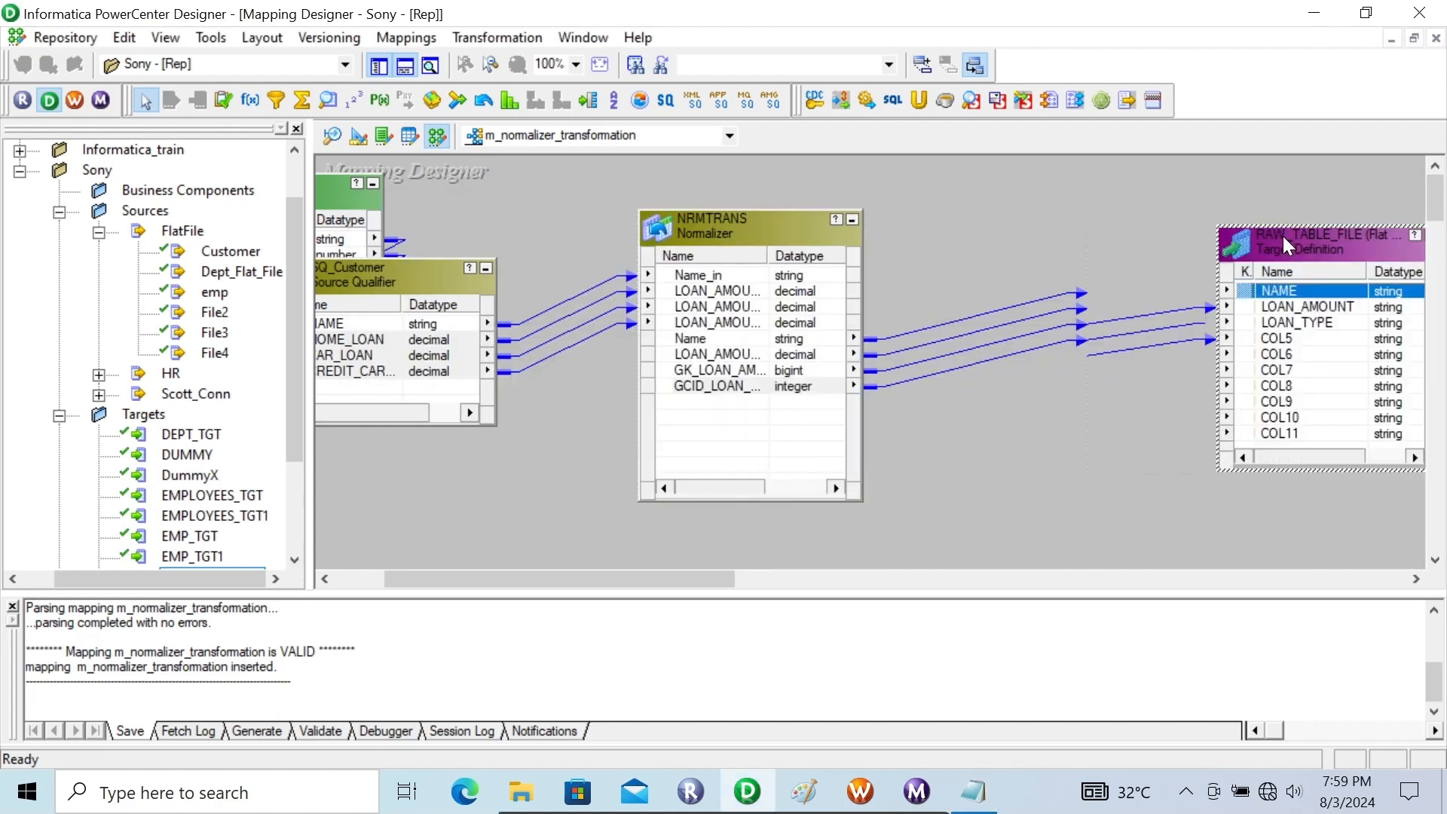
left_click_drag(1066, 260, 1057, 436)
key("Delete")
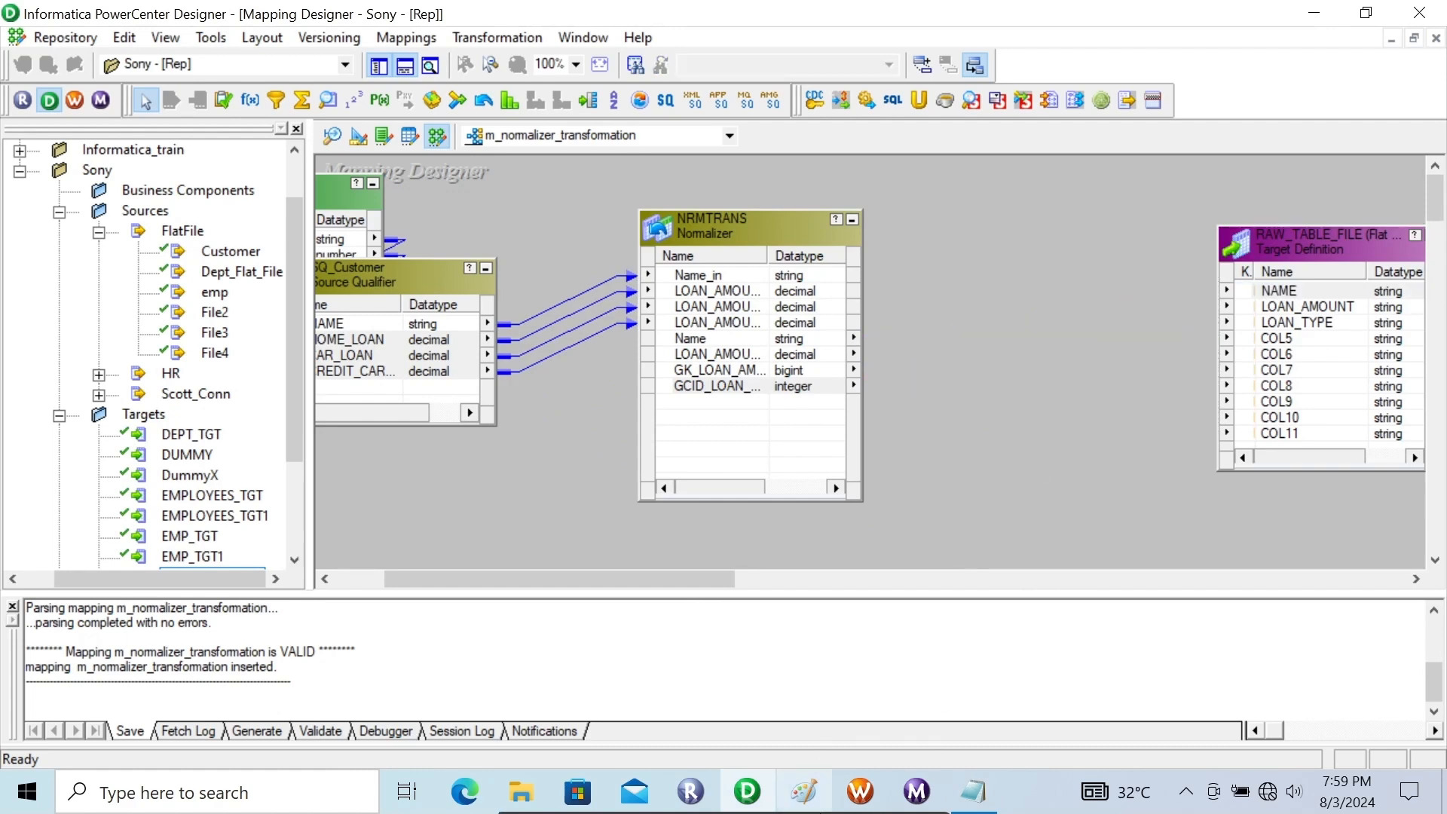
Check the expected LOAN_TYPE names in the Paint reference image, then return to the Designer mapping
mouse_move(803, 792)
left_click(804, 688)
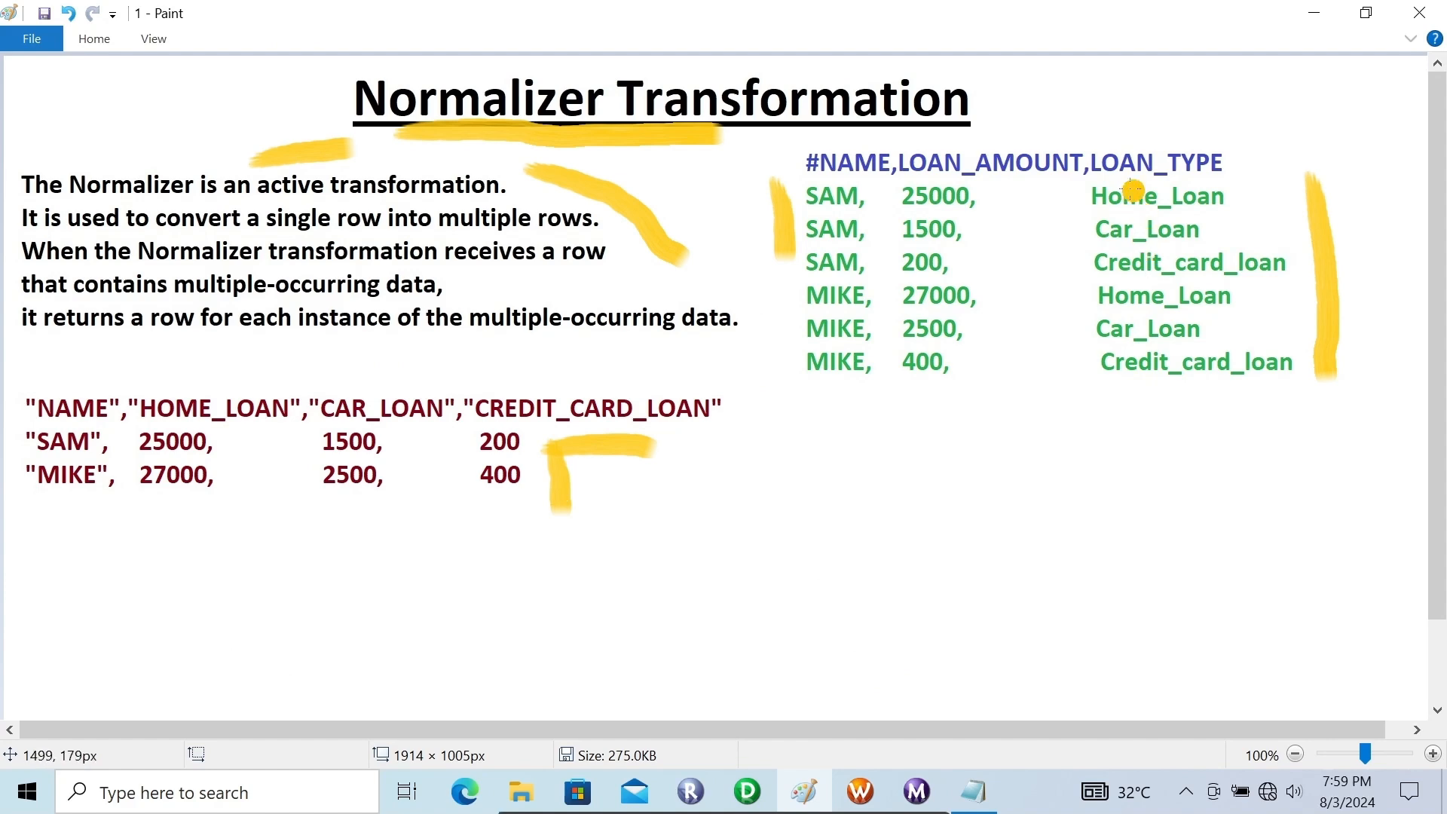
left_click(1318, 21)
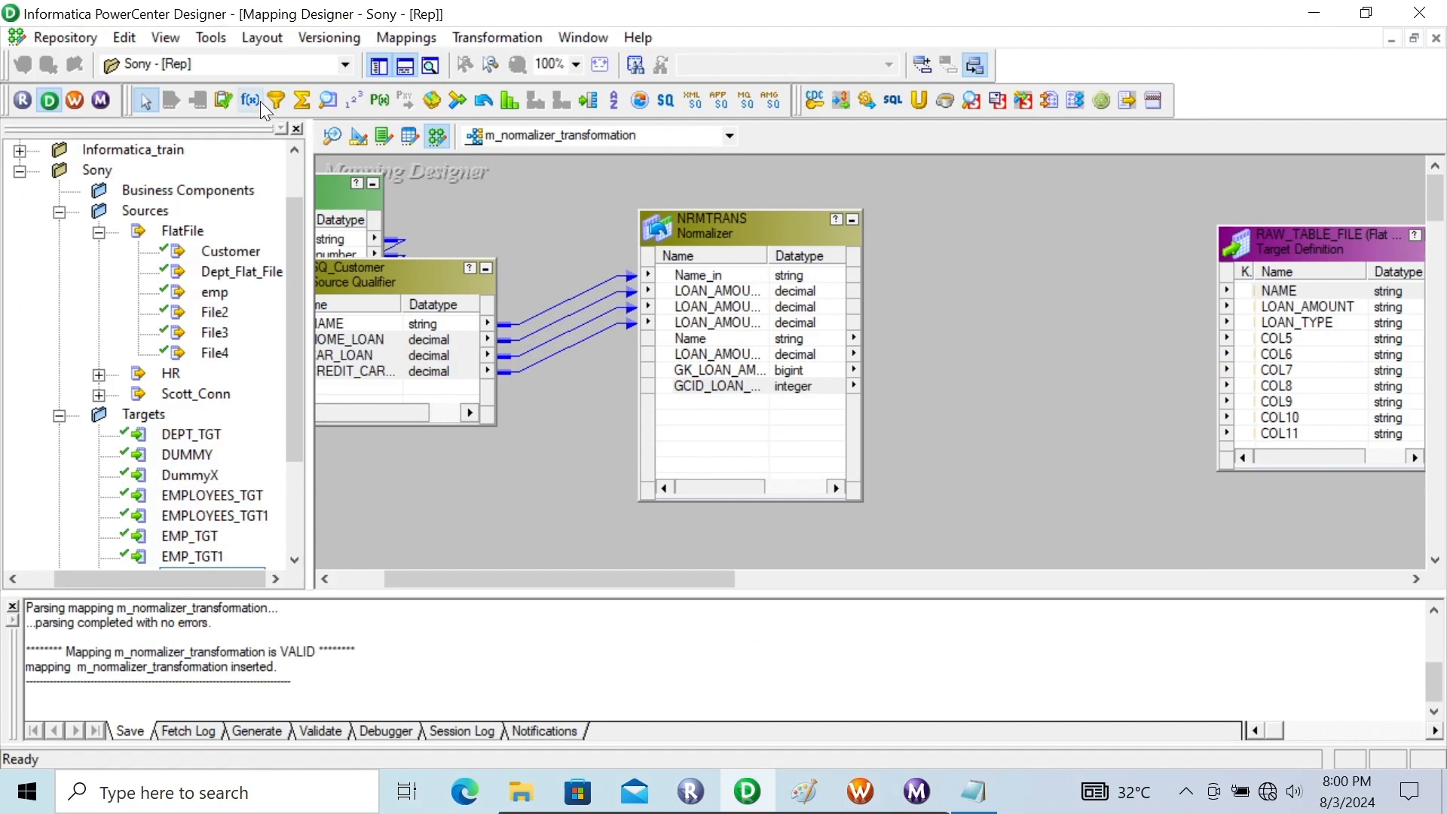
Add an Expression transformation between NRMTRANS and RAW_TABLE_FILE and link the Normalizer's output Name, LOAN_AMOUNT and GCID_LOAN_AMOUNT ports into it
left_click(252, 99)
left_click(970, 236)
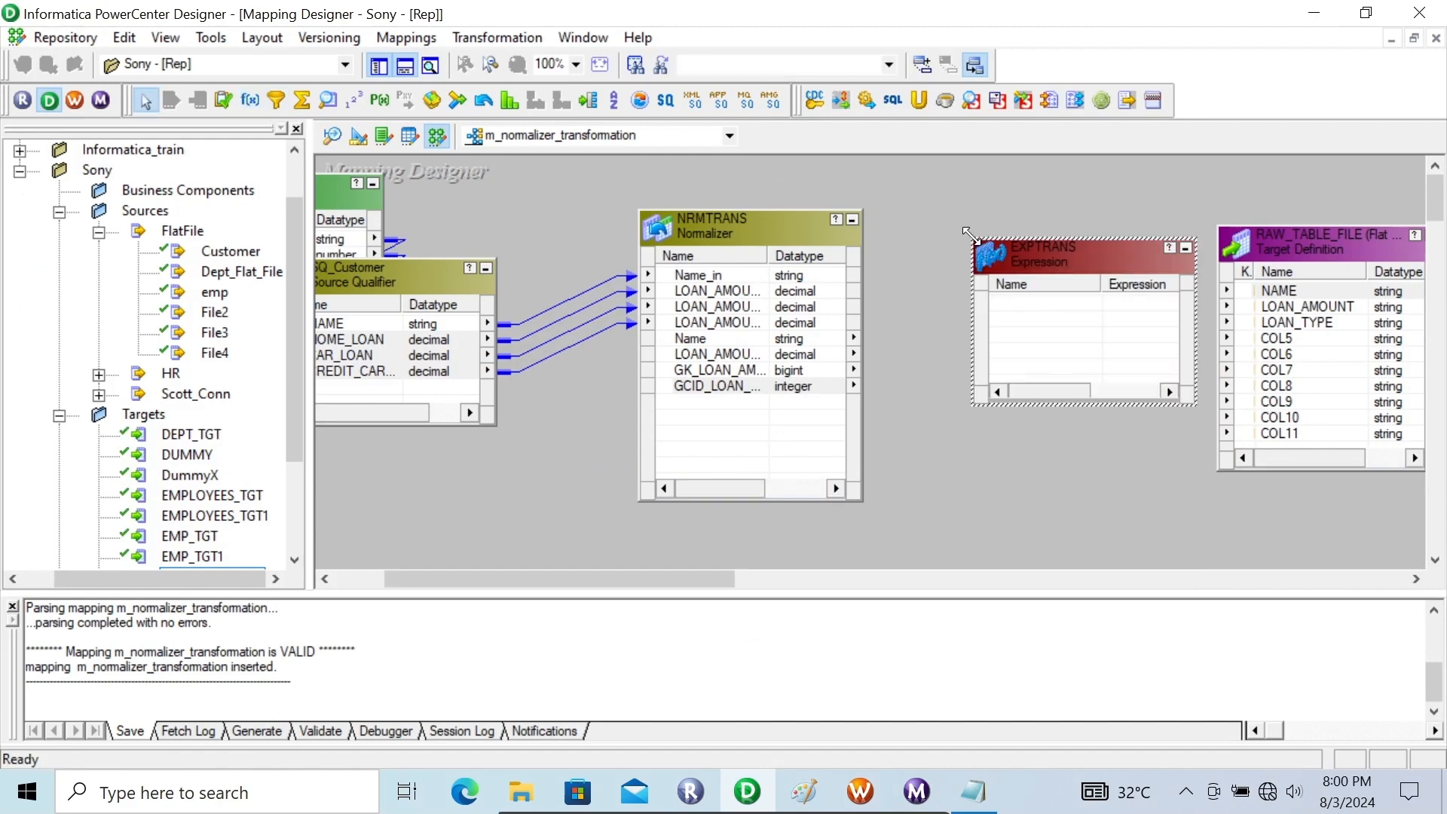
left_click(766, 341)
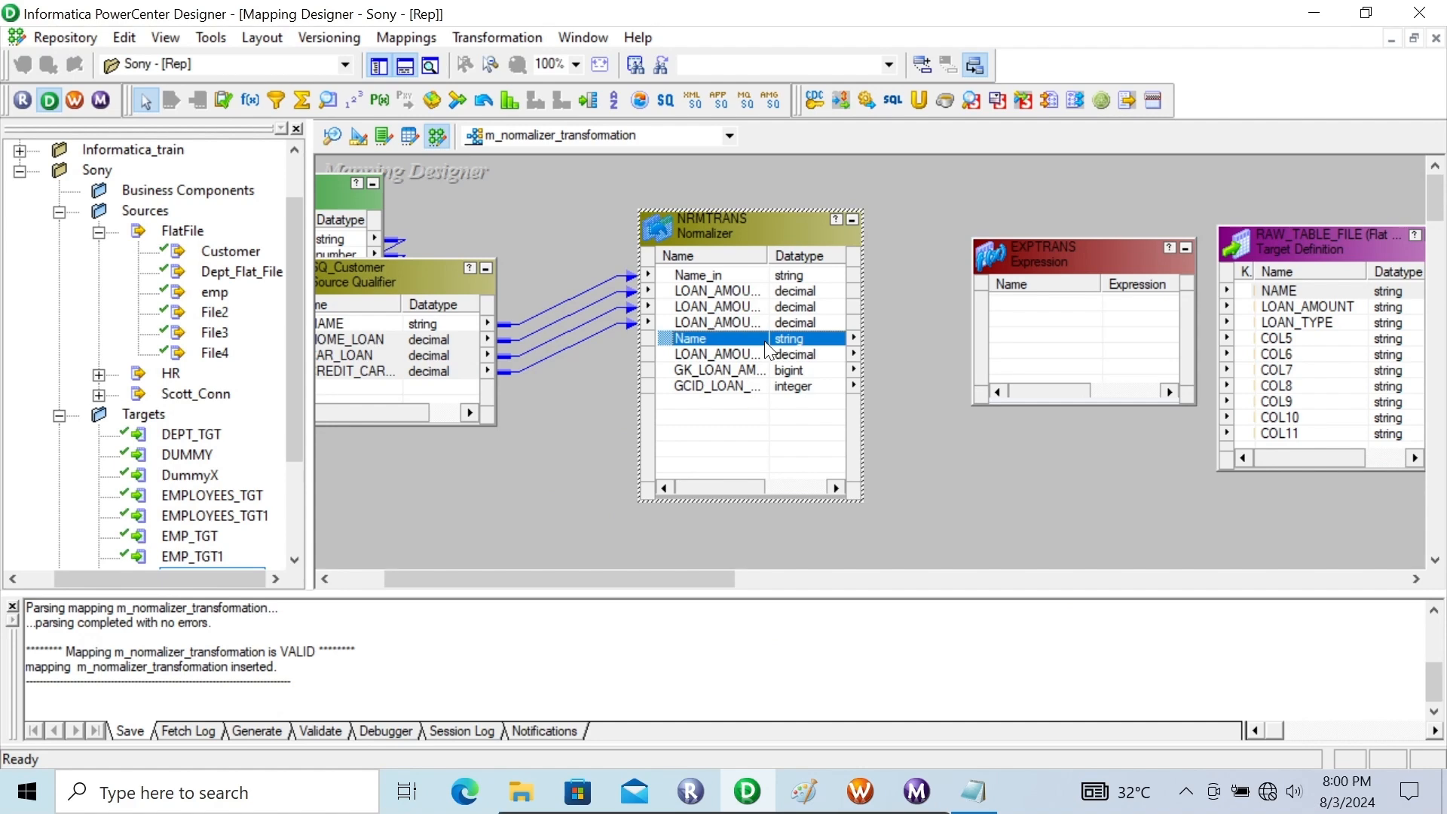
left_click_drag(674, 337, 1034, 305)
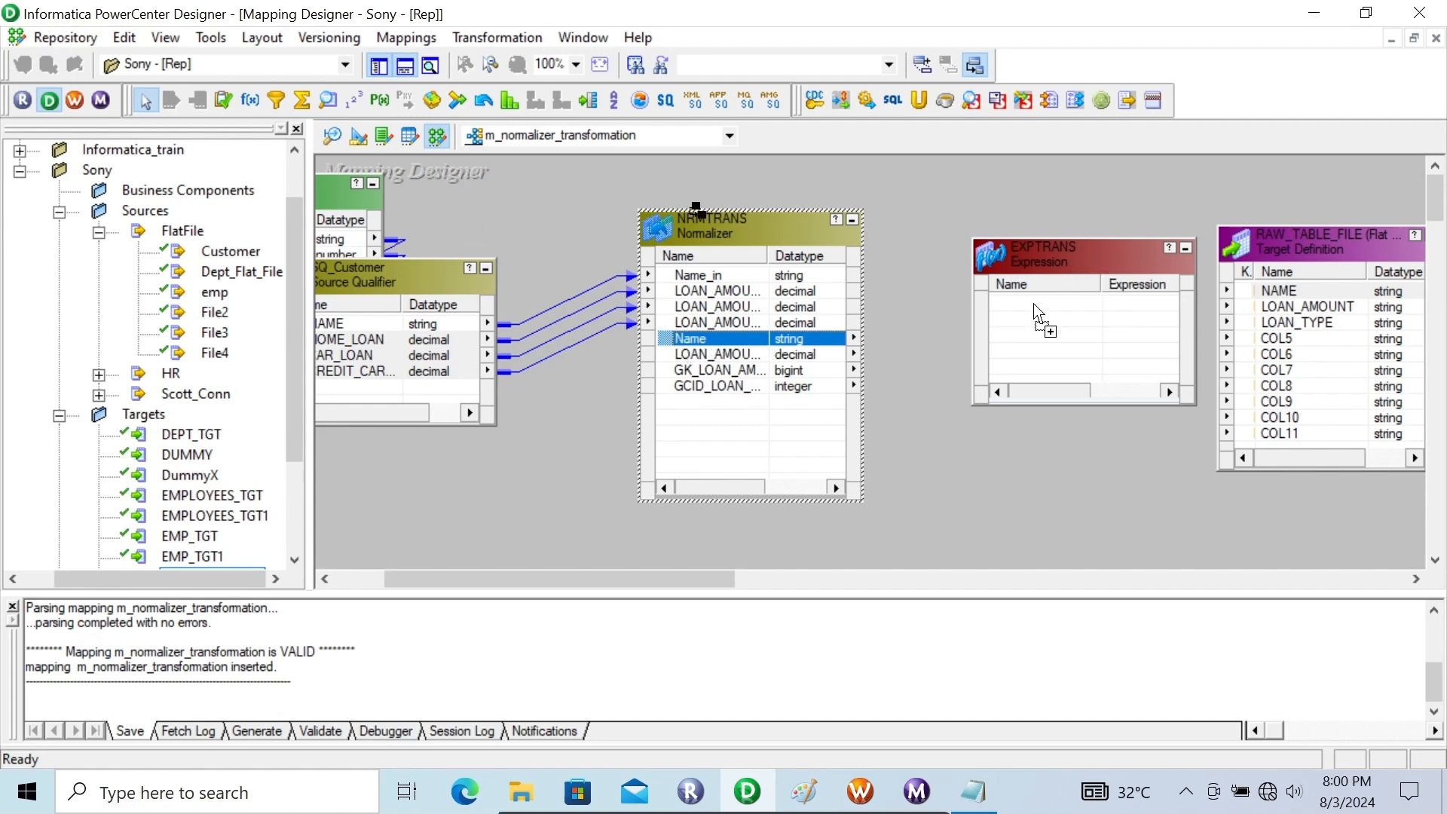
left_click(751, 360)
left_click_drag(671, 355, 1035, 328)
left_click(757, 385)
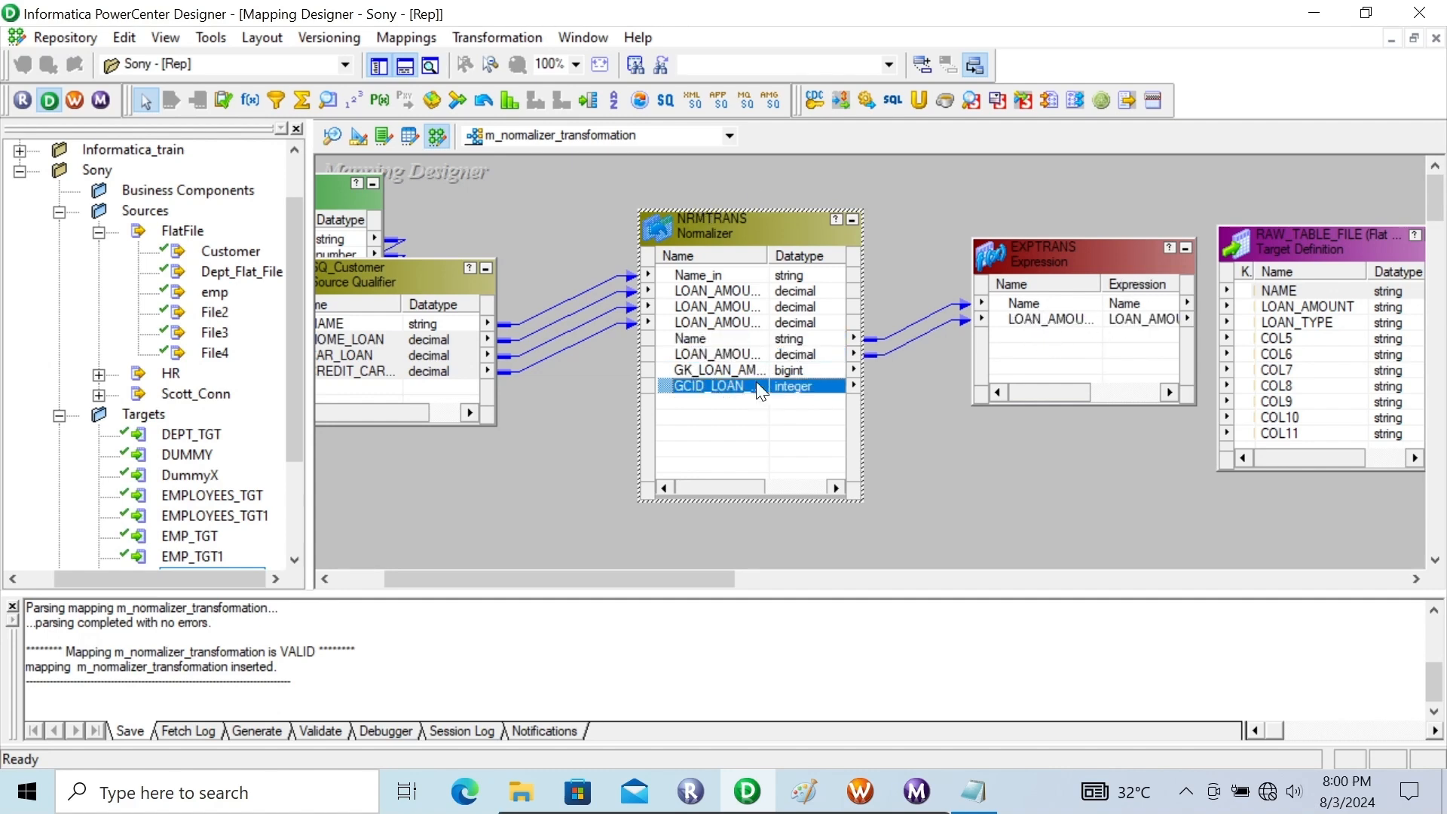
left_click_drag(677, 383, 1010, 332)
left_click(761, 368)
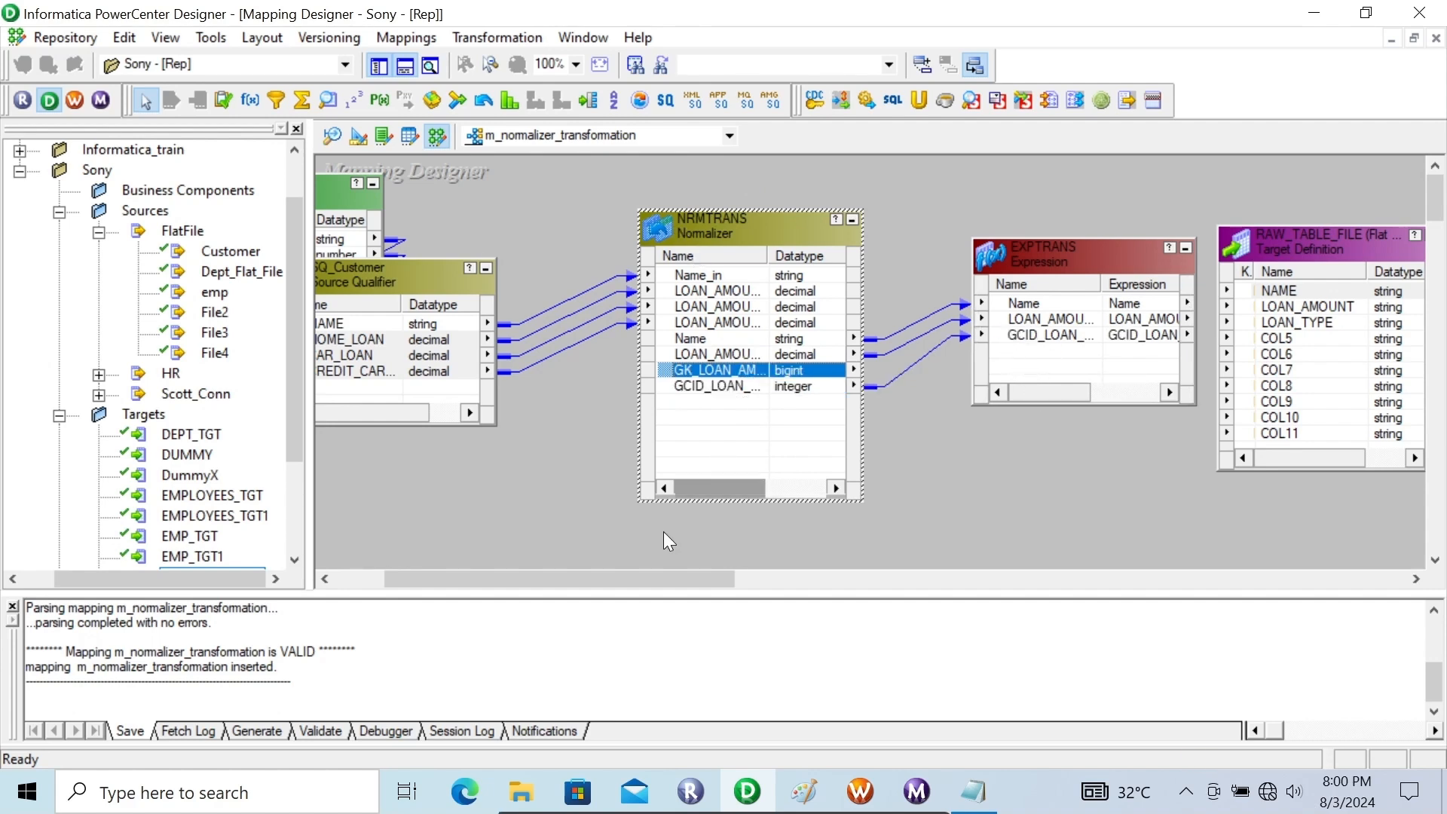
Move the RAW_TABLE_FILE target farther from EXPTRANS and add a new string port with precision 100 to the Expression transformation
left_click_drag(581, 569, 673, 574)
left_click_drag(1015, 234, 1179, 218)
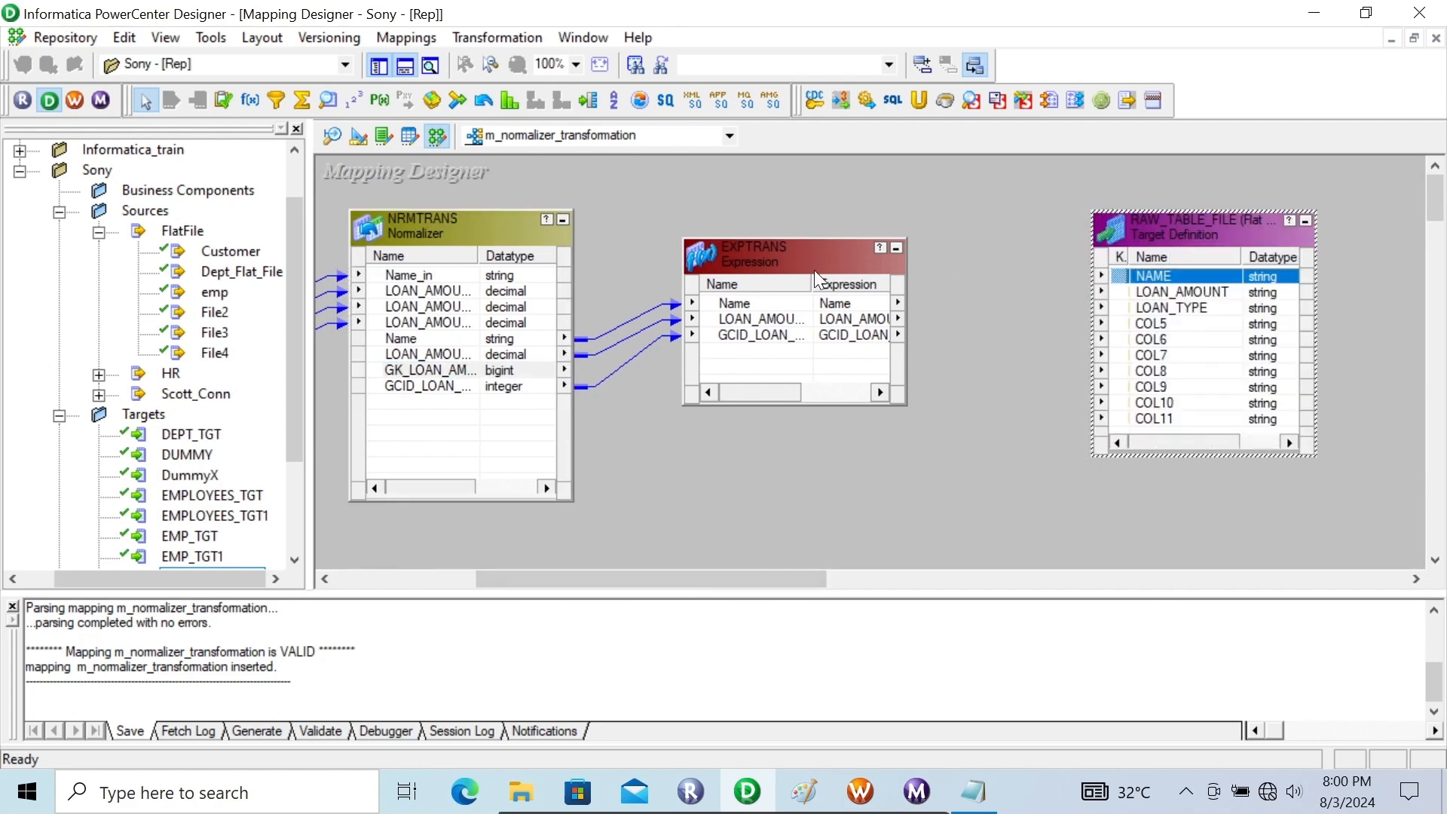
double_click(760, 242)
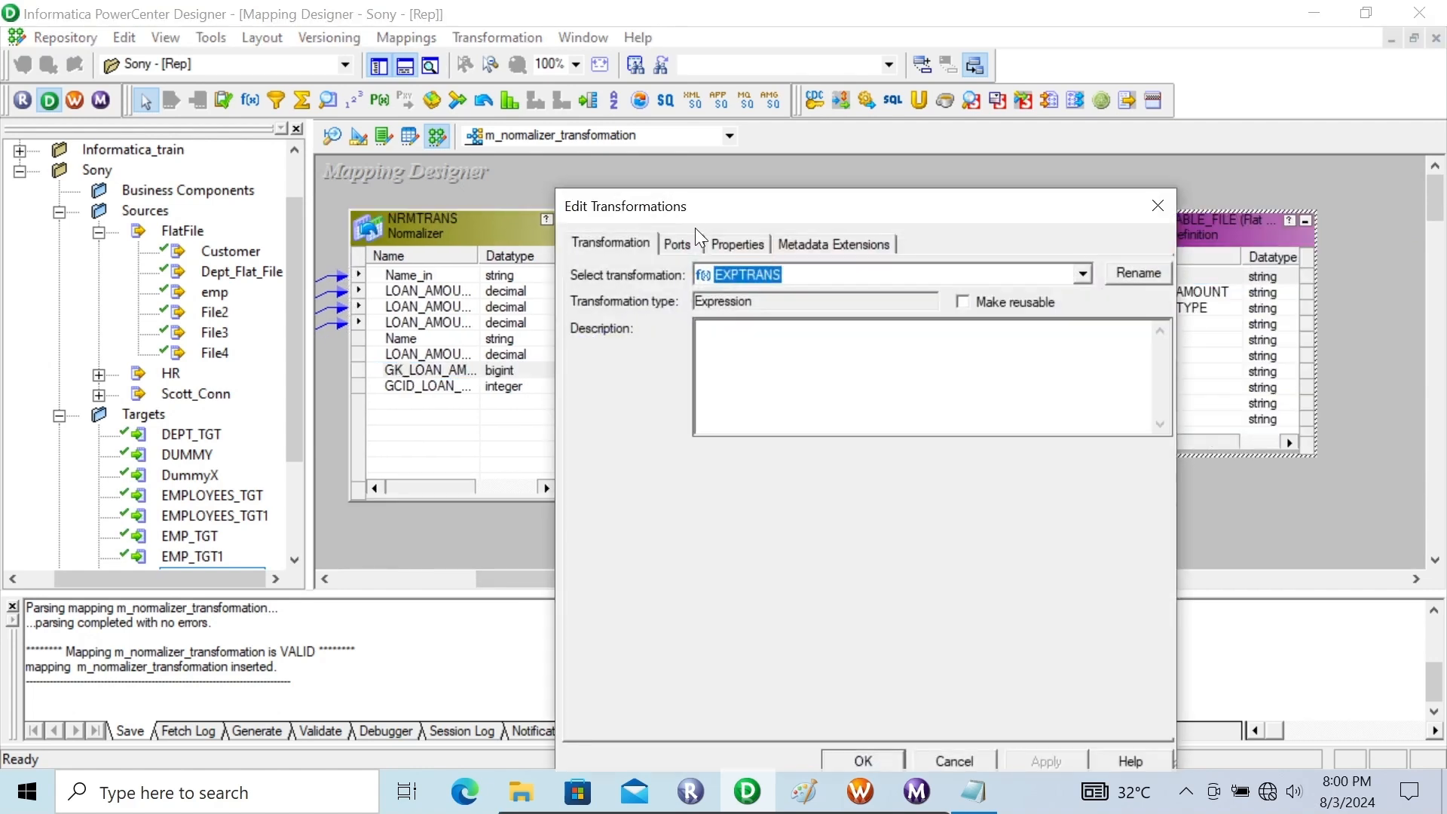
left_click(674, 240)
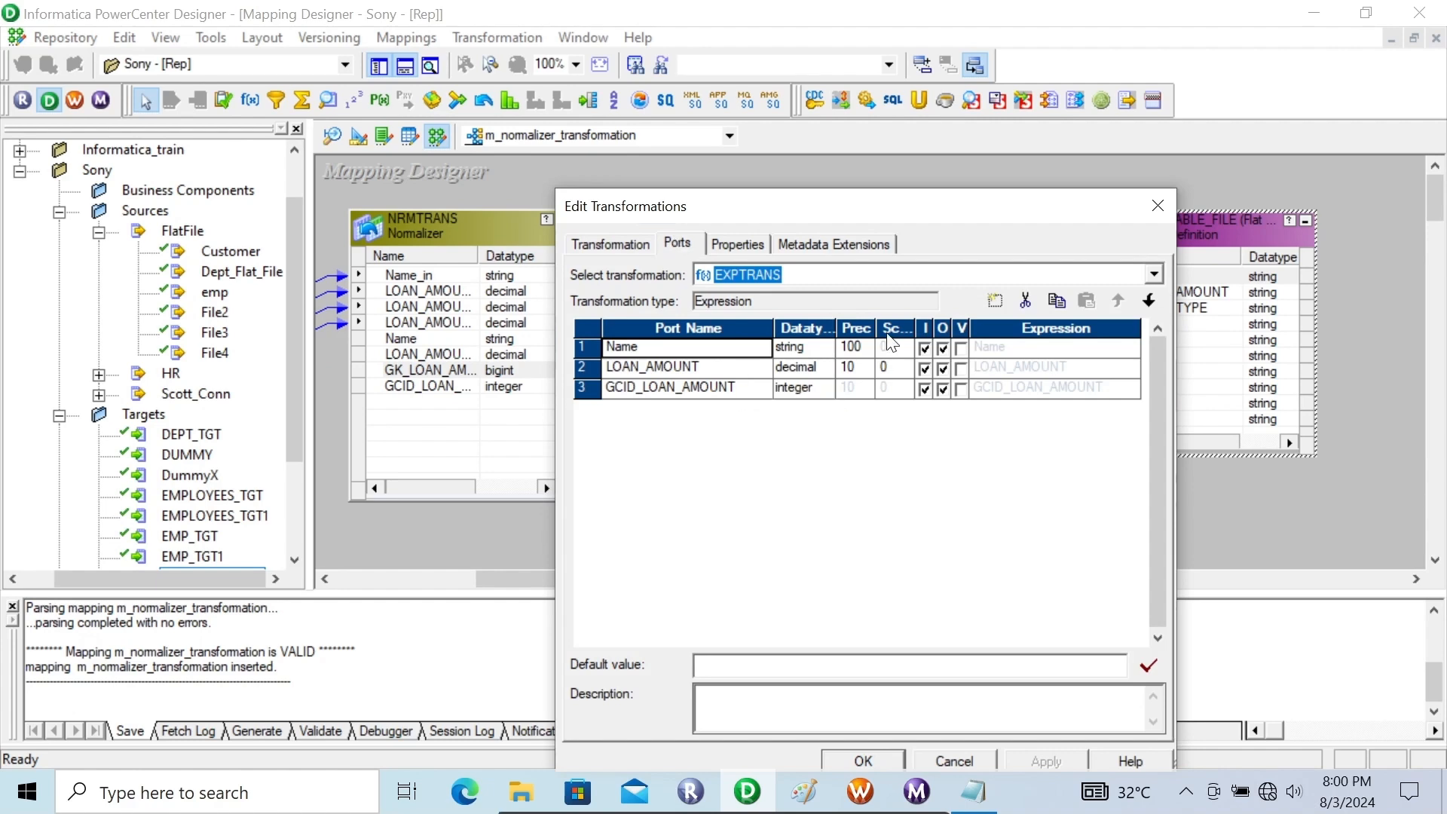
left_click(746, 388)
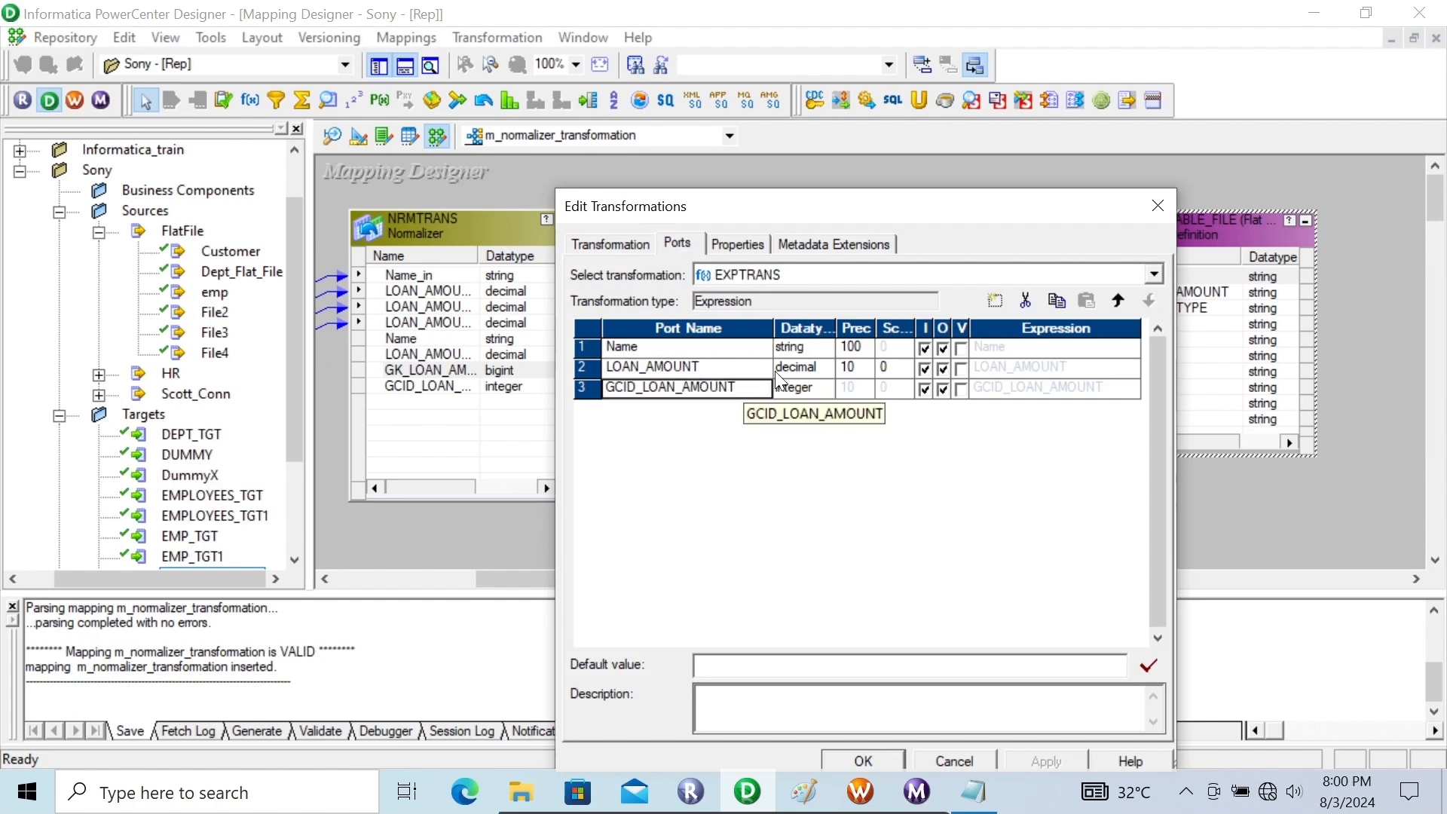
left_click(986, 299)
left_click(856, 409)
type("00")
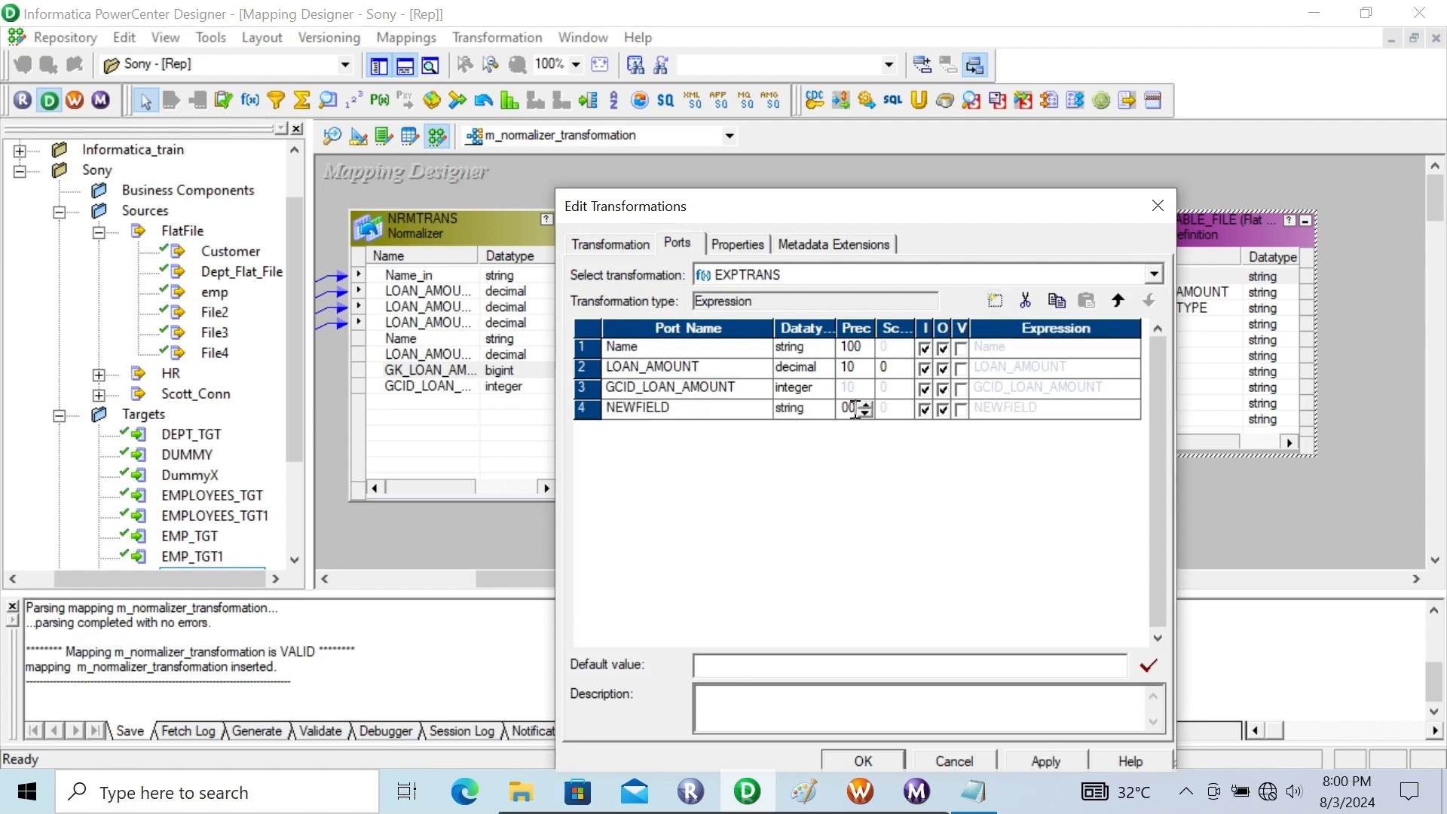
Rename the new EXPTRANS port to LOAN_TYPE and make it output-only
left_click(673, 409)
left_click_drag(673, 408, 546, 408)
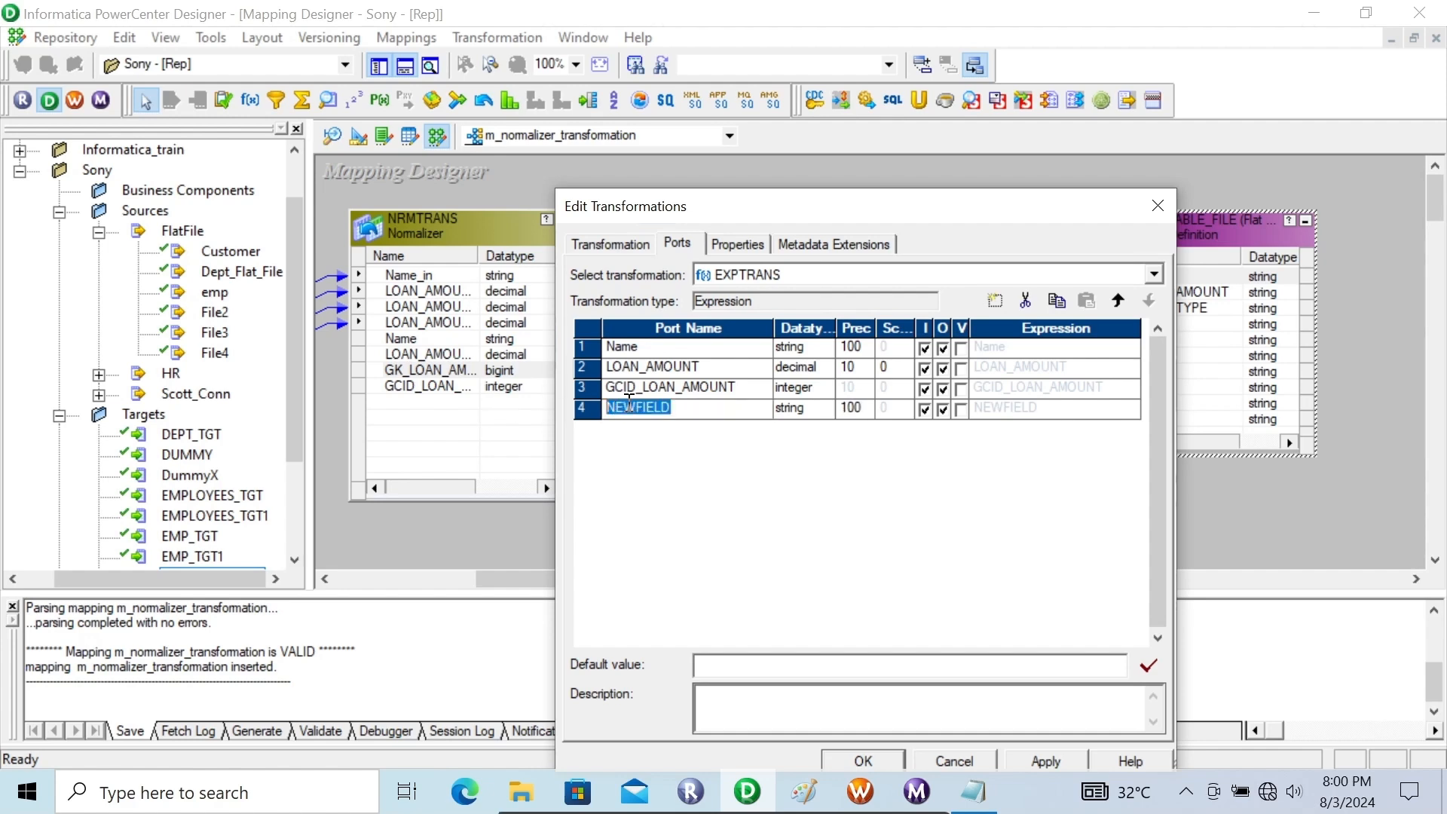
type("LOAN_TYPE")
left_click(925, 410)
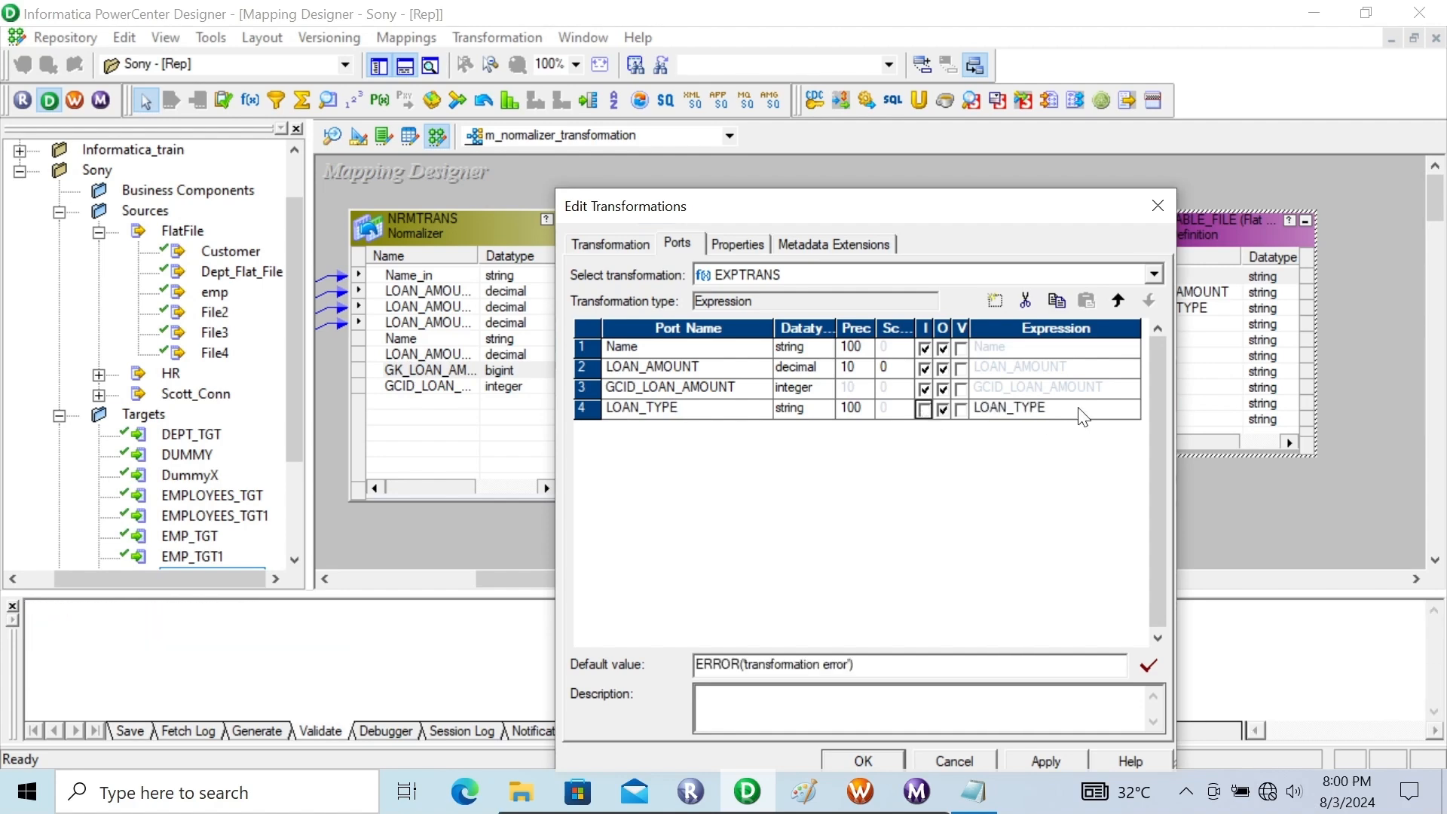
Open the LOAN_TYPE port's expression for editing and replace it with the opening DECODE(TRUE, line
left_click(1102, 413)
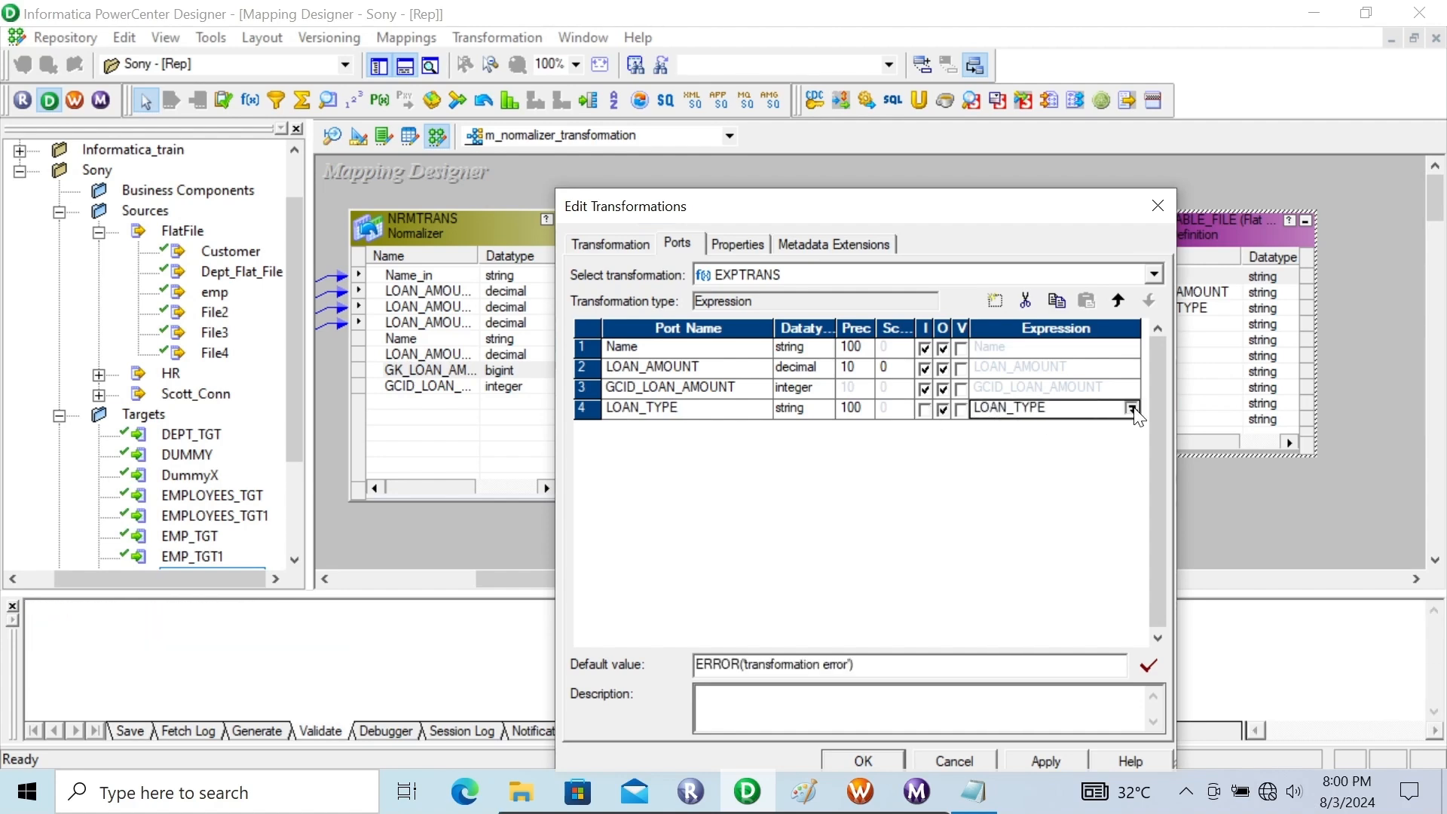
left_click(1134, 410)
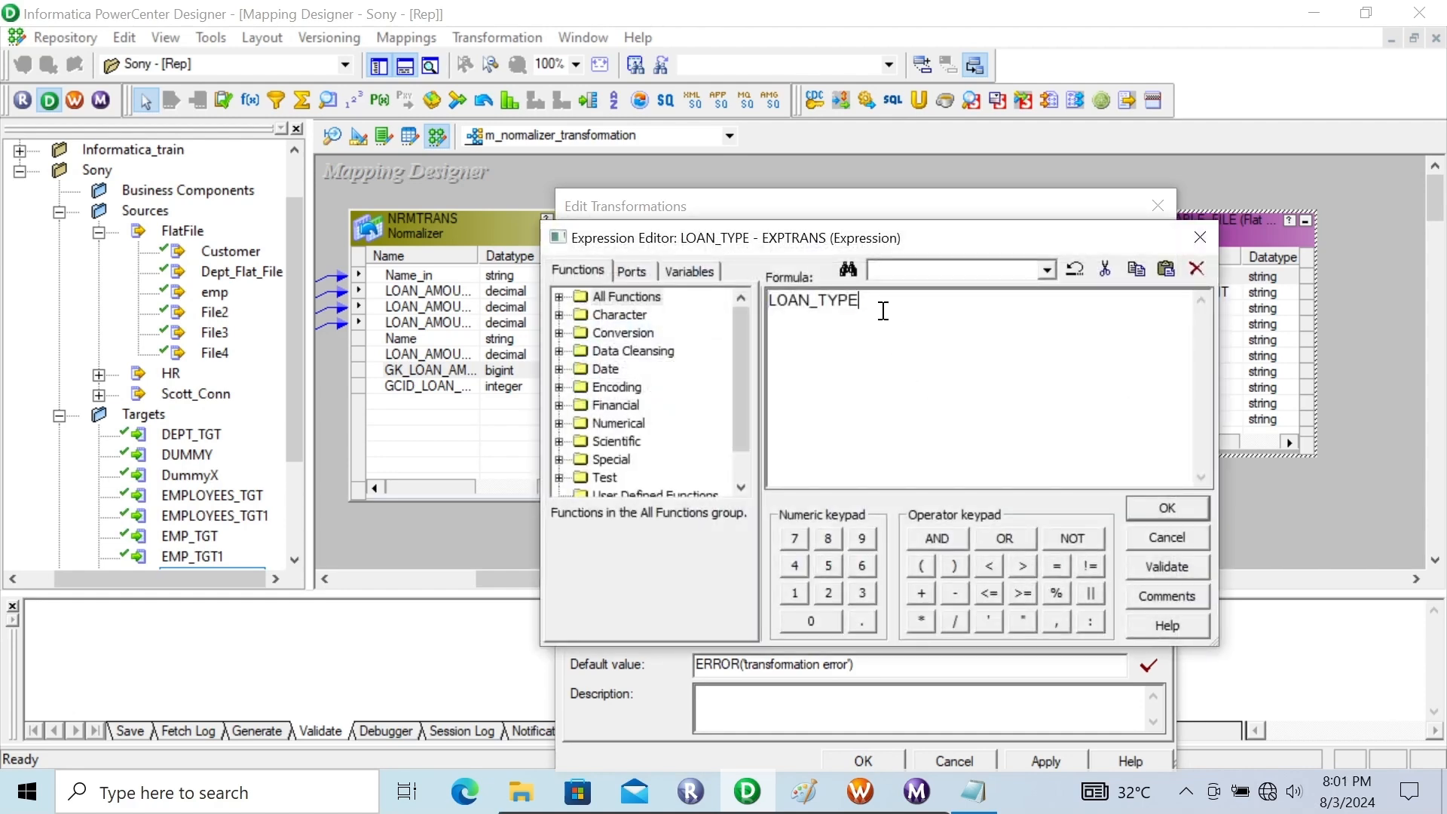
left_click_drag(884, 312, 719, 282)
type("DECODE(TRUE,")
key("Return")
Add the condition GCID_LOAN_AMOUNT=1 returning 'HOME_LOAN' to the DECODE formula, ending with a comma
left_click(631, 272)
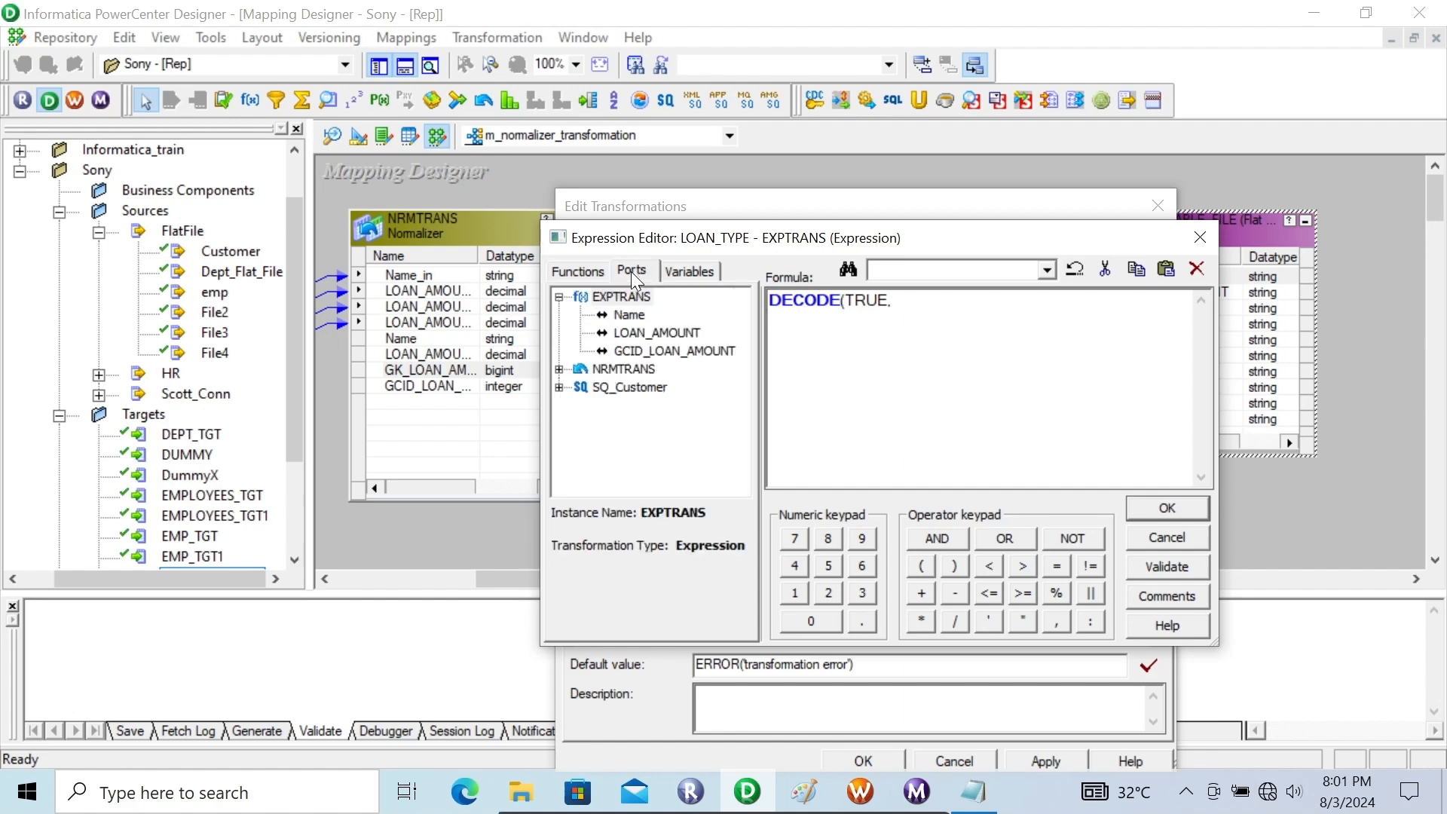
double_click(634, 353)
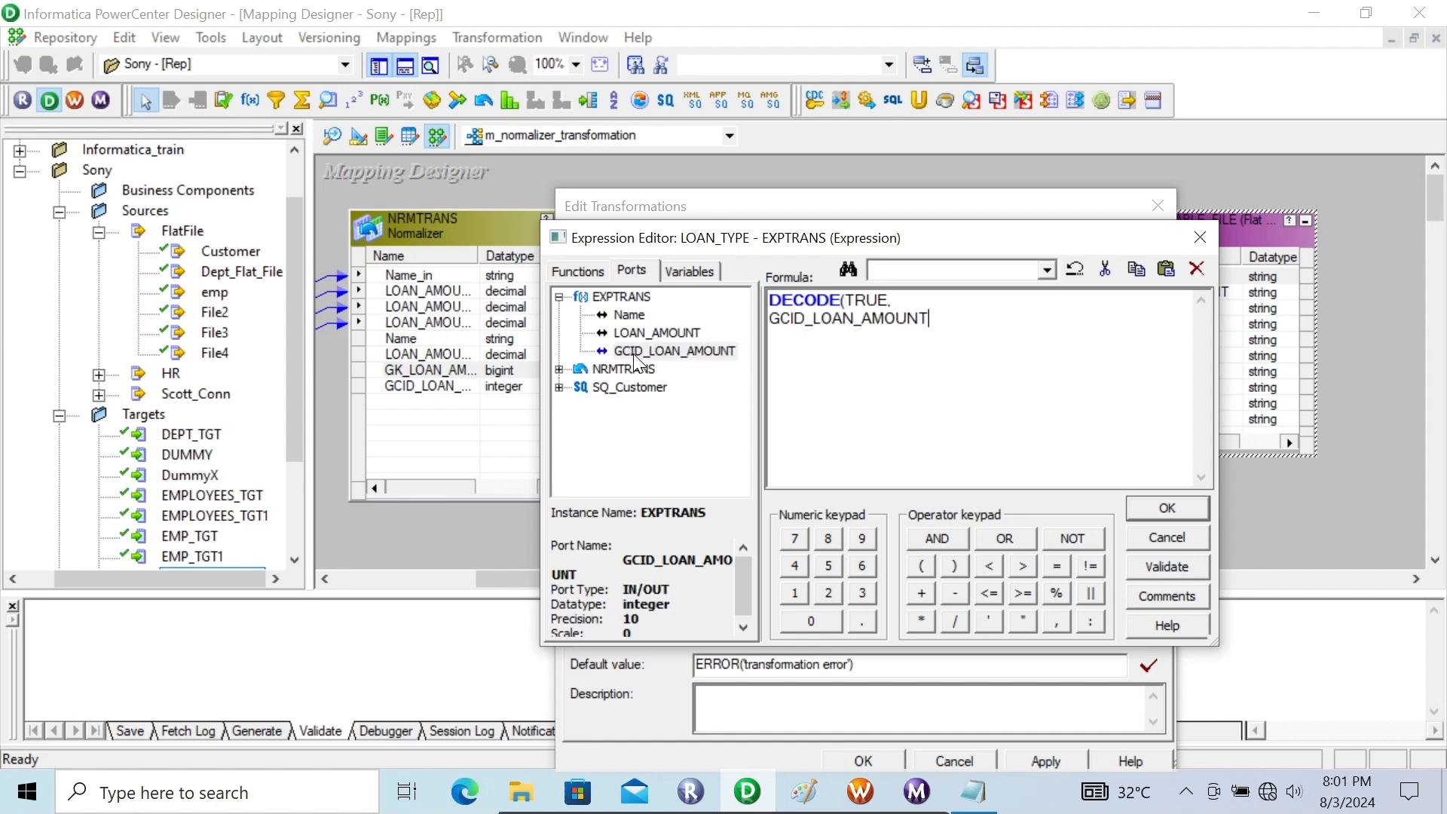
type("=1,'HOME_LOAN',")
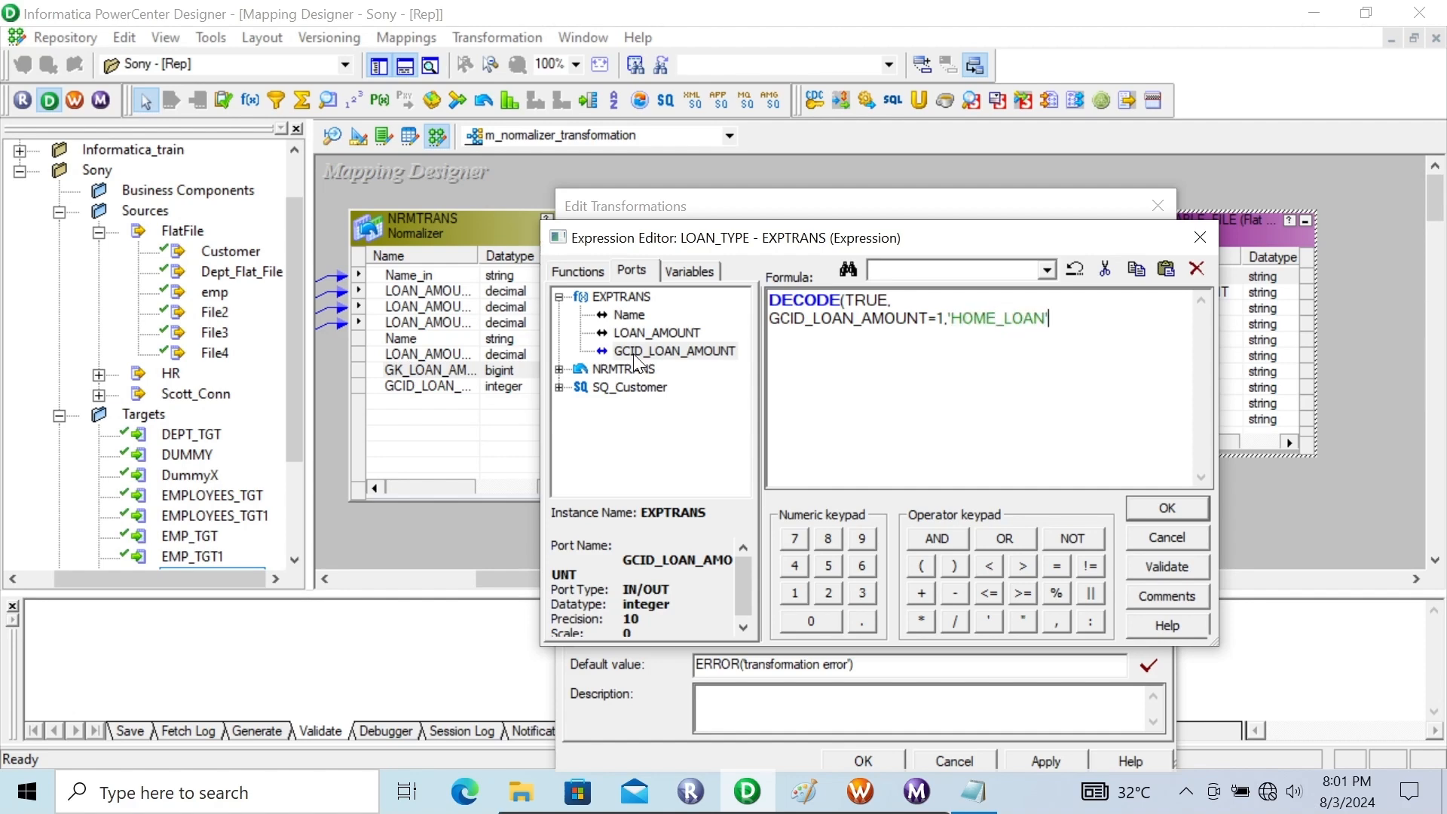
key("Return")
Add a second DECODE condition, GCID_LOAN_AMOUNT=2, returning 'CAR_LOAN', ending with a comma
double_click(641, 352)
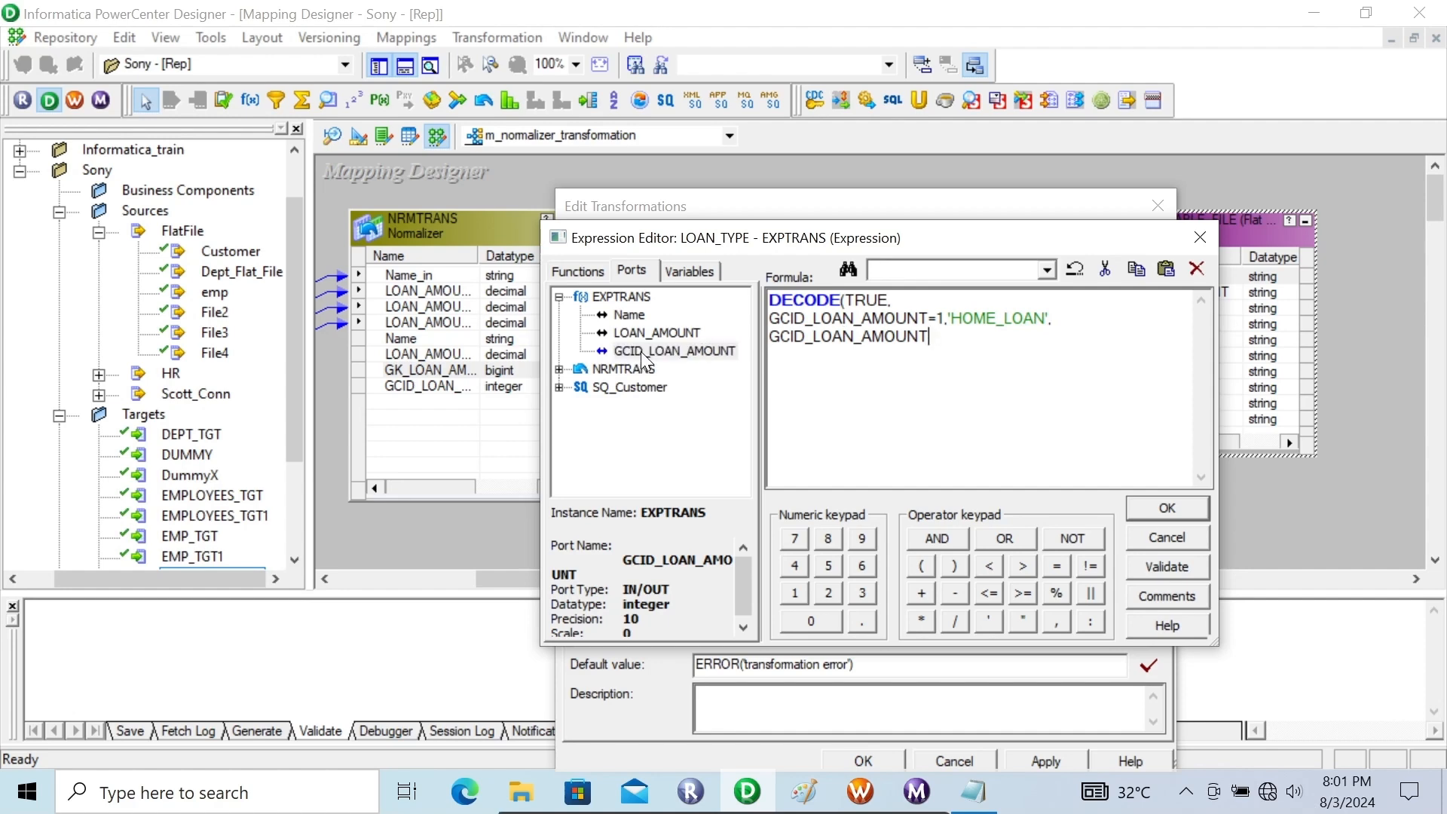
type("=2,'CAR_LOAN',")
Add a third DECODE condition, GCID_LOAN_AMOUNT=3, returning 'CREDIT_CARD_LOAN', and close the parenthesis
left_click(641, 351)
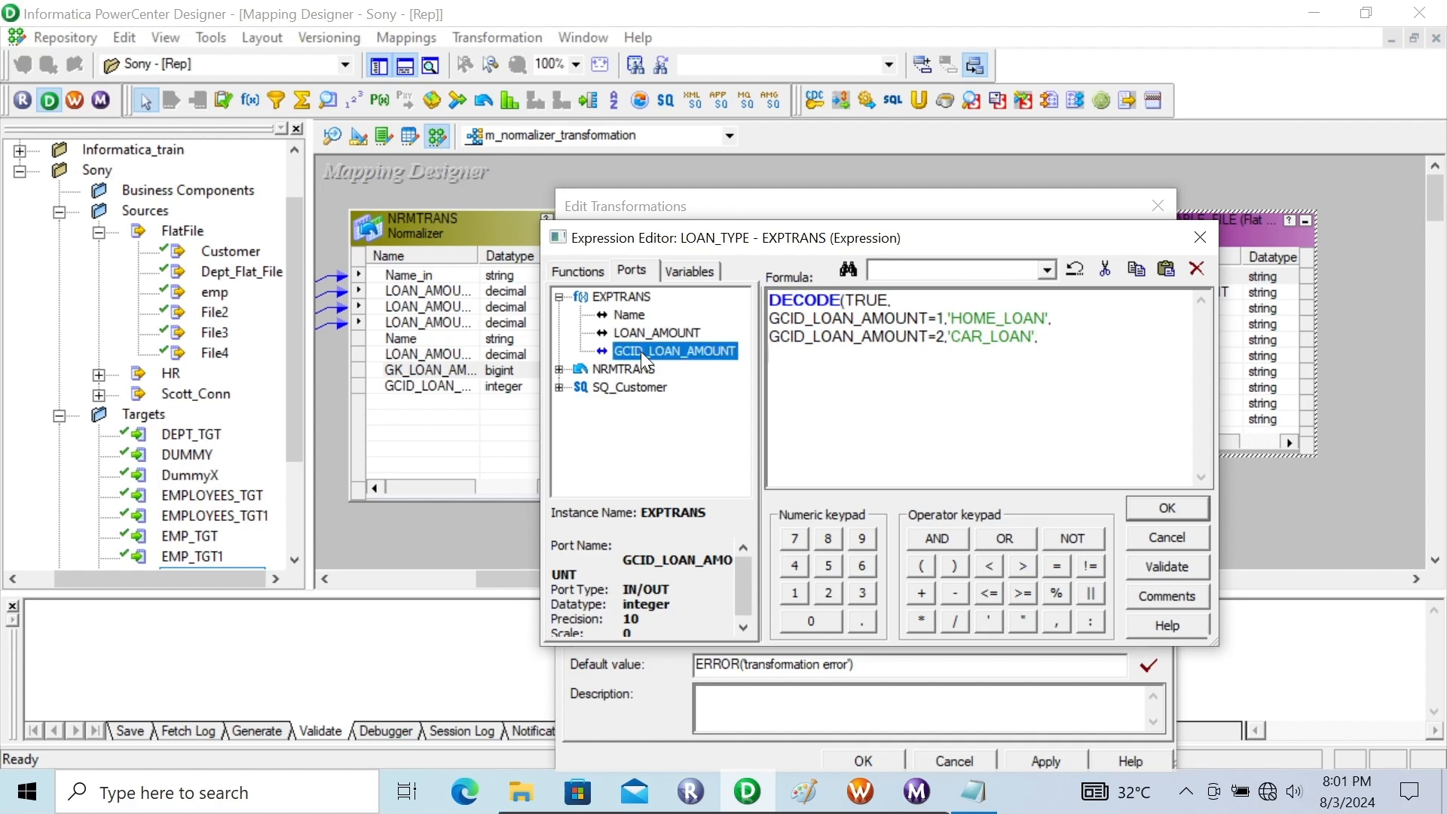
double_click(641, 351)
type("=3")
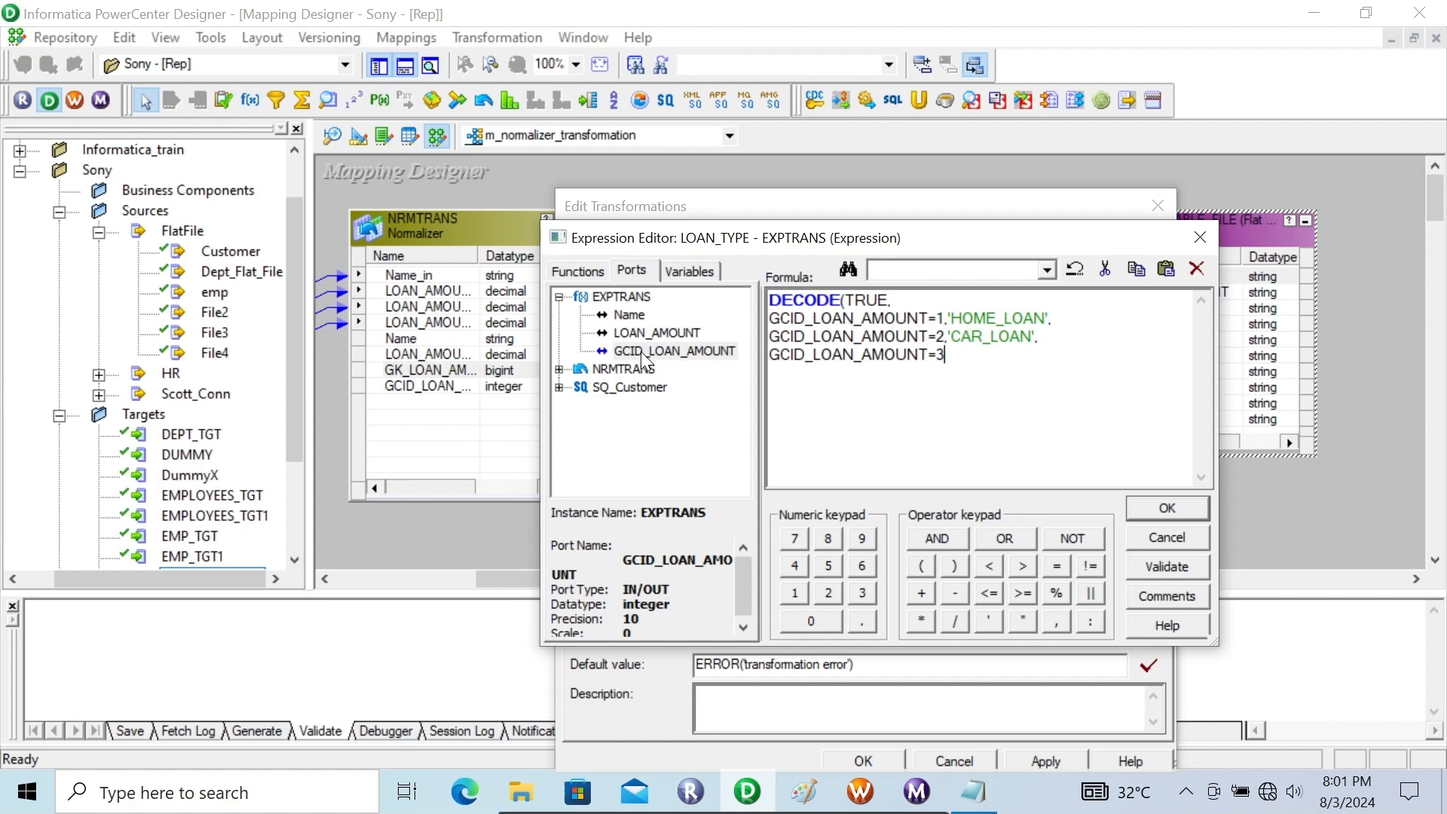
type("=")
key("BackSpace")
type(",CREDIT")
type("_CARD")
type("_LOAN")
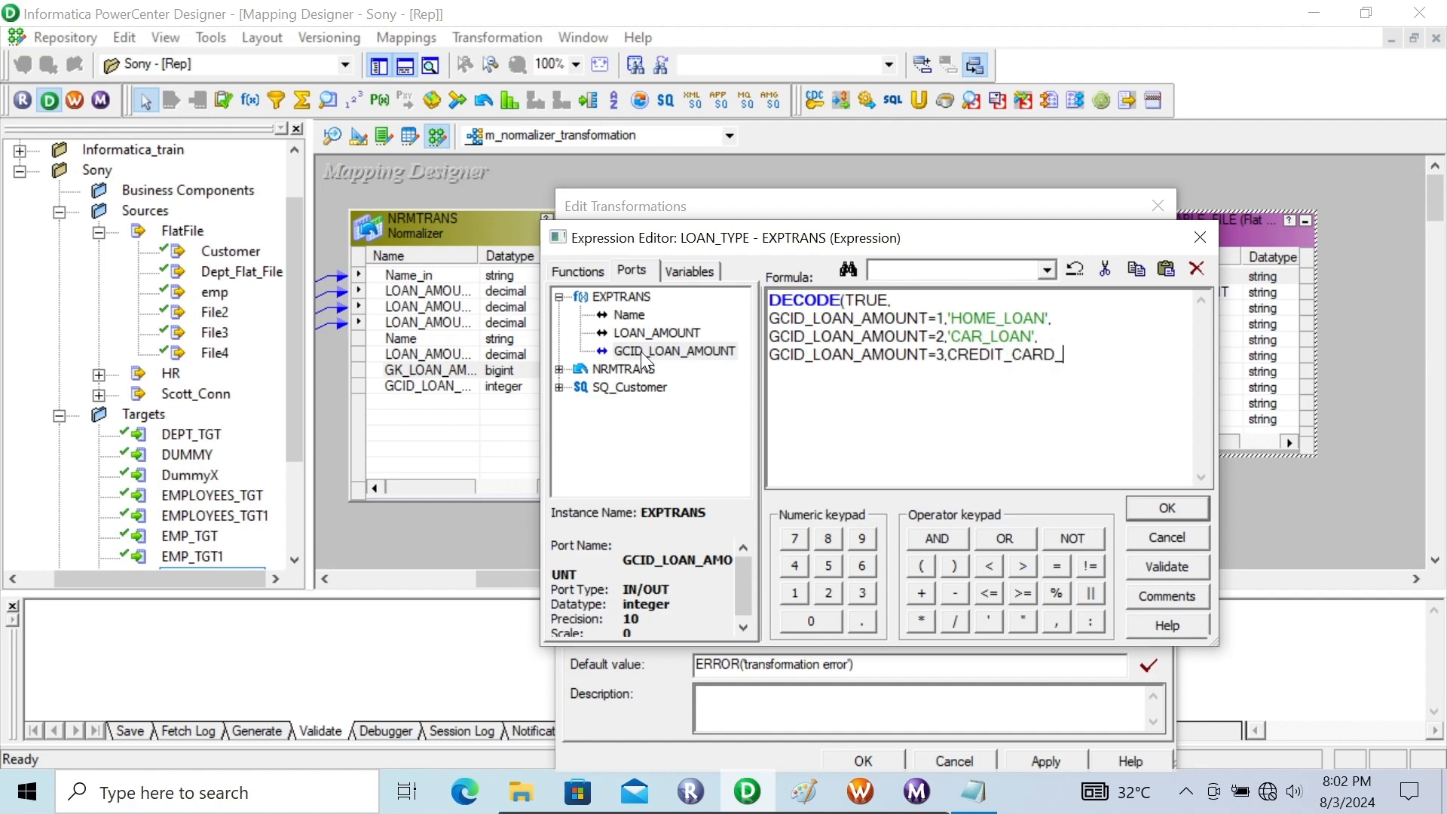
type("'")
key("BackSpace")
key("Left")
key("Left")
key("Left")
key("Left")
key("Left")
key("Left")
key("Left")
key("Left")
key("Left")
key("Left")
key("Left")
key("Left")
key("Left")
key("Left")
type("'")
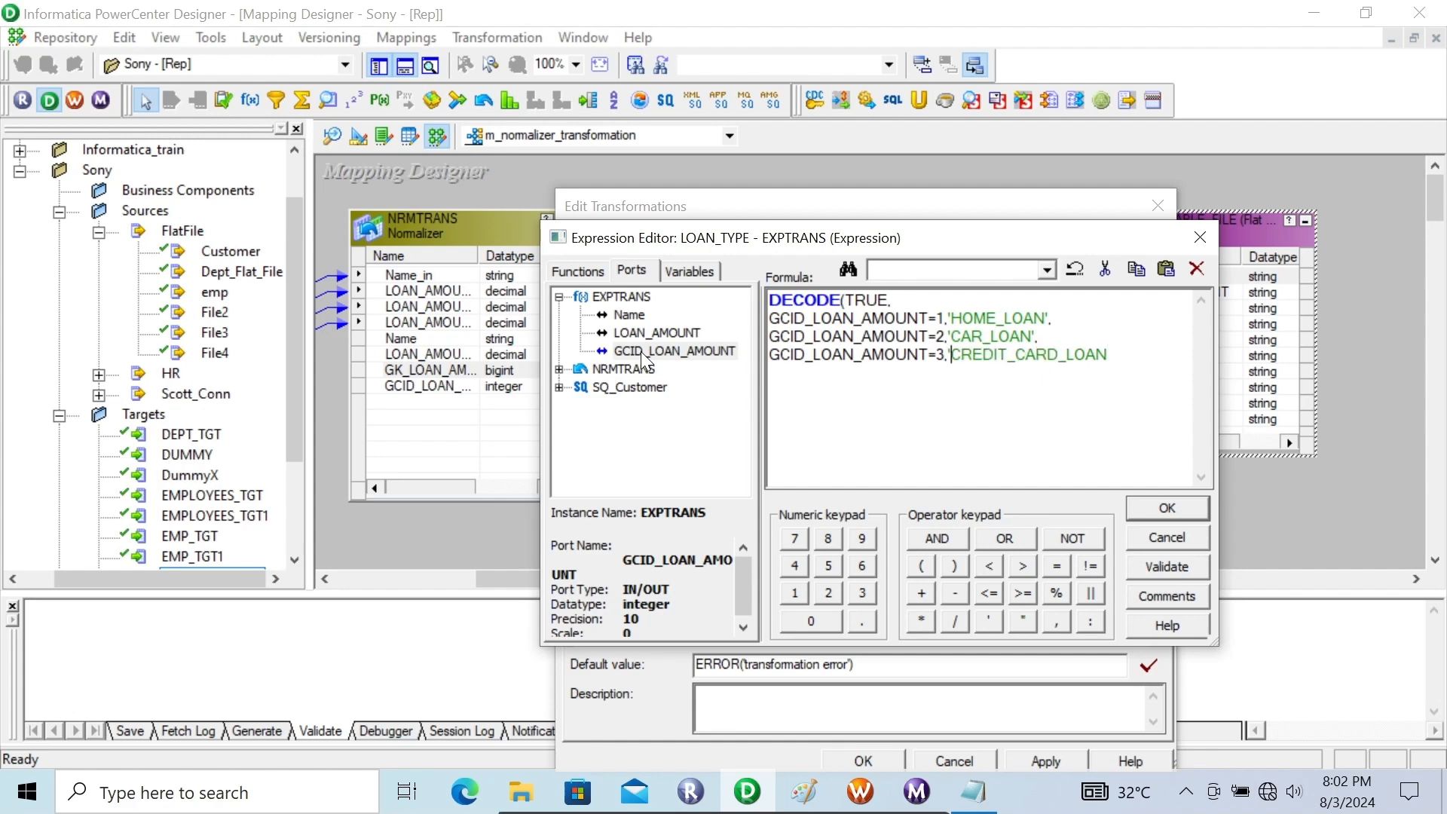
key("Right")
key("Right")
key("Right")
key("Right")
key("Right")
key("Right")
key("Right")
key("Right")
key("Right")
key("Right")
key("Right")
key("Right")
key("Right")
type("')")
Validate and accept the LOAN_TYPE formula, then apply the EXPTRANS changes and close its settings
left_click(1138, 569)
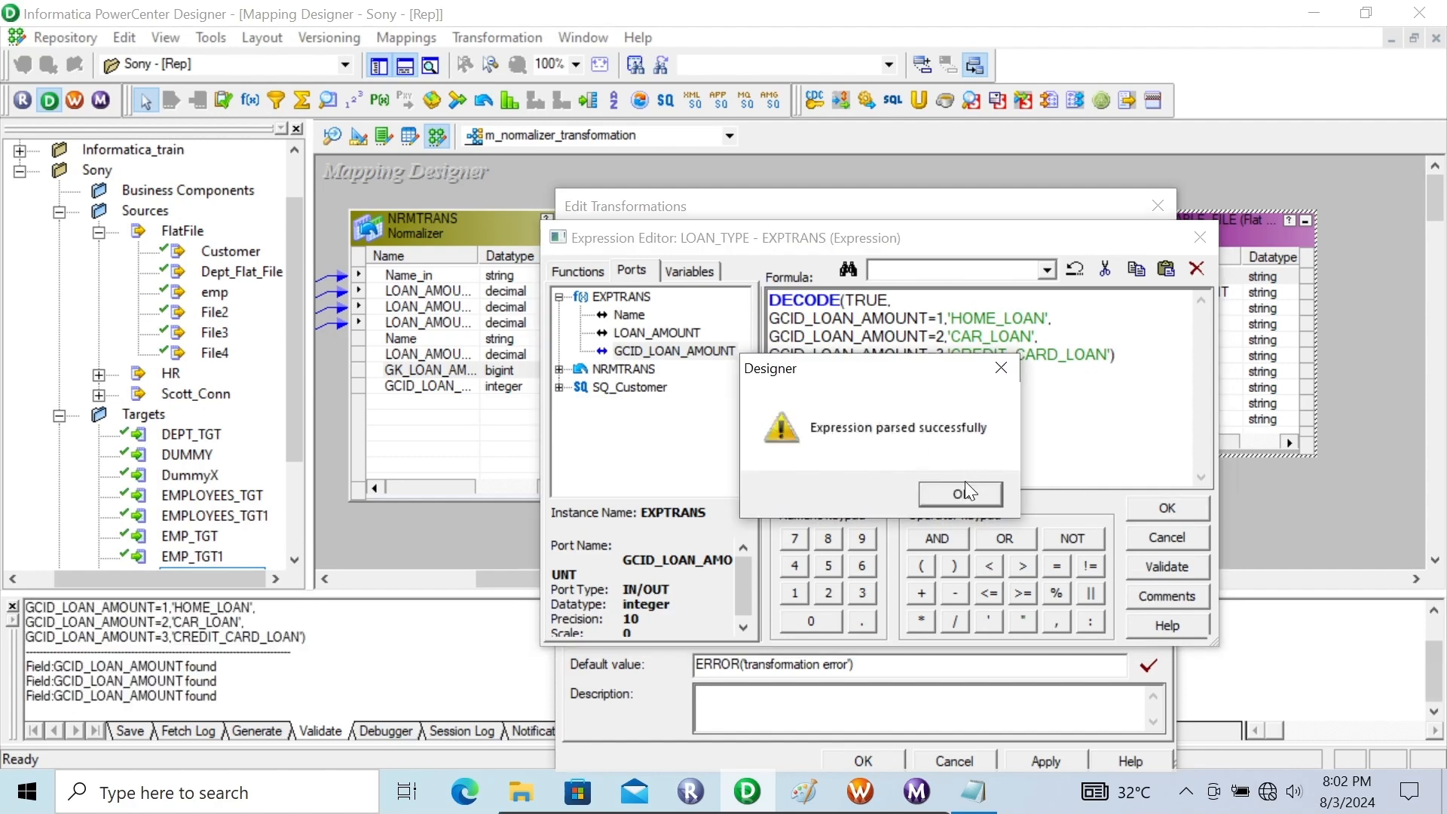
left_click(944, 495)
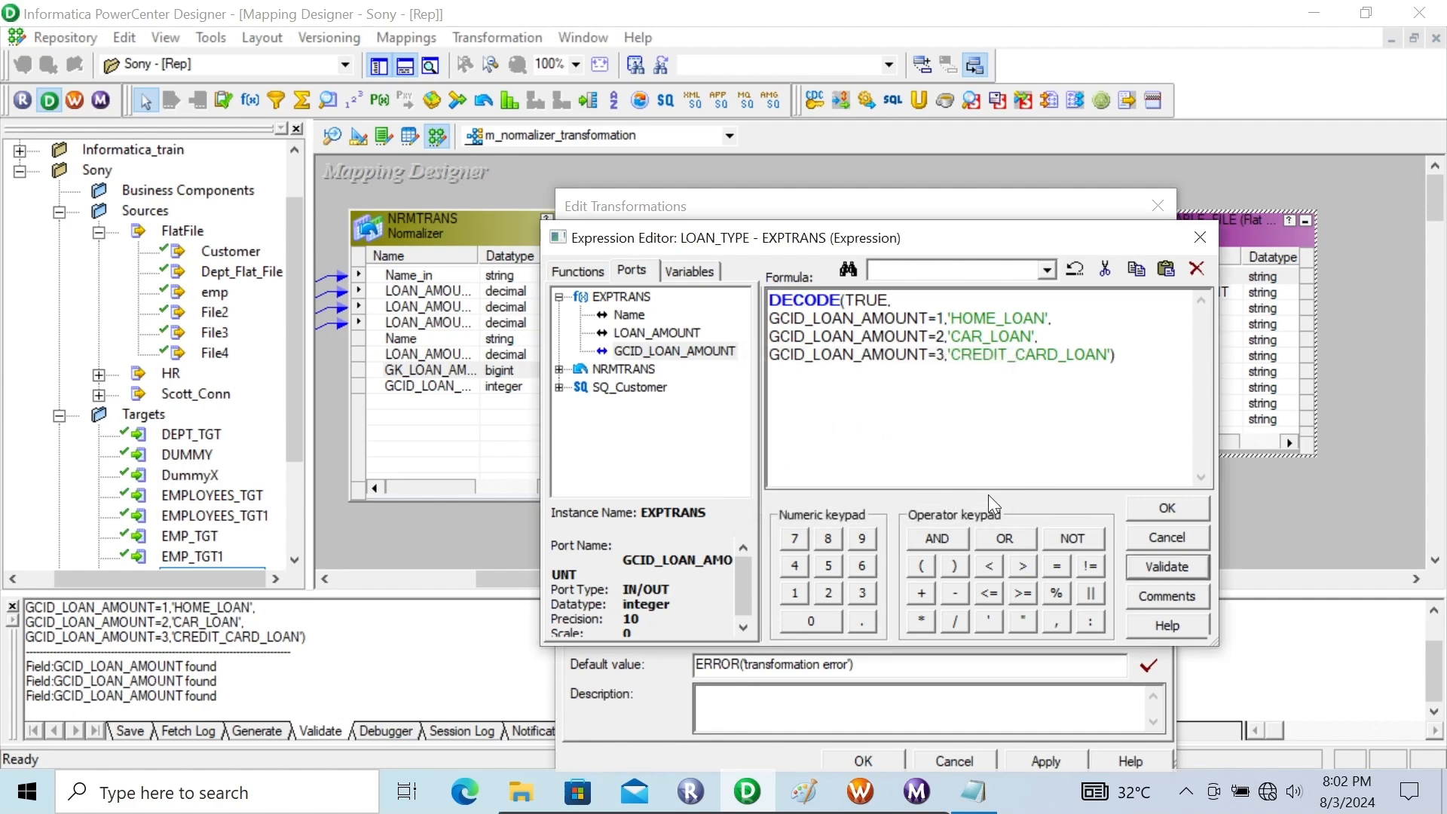
left_click(1163, 510)
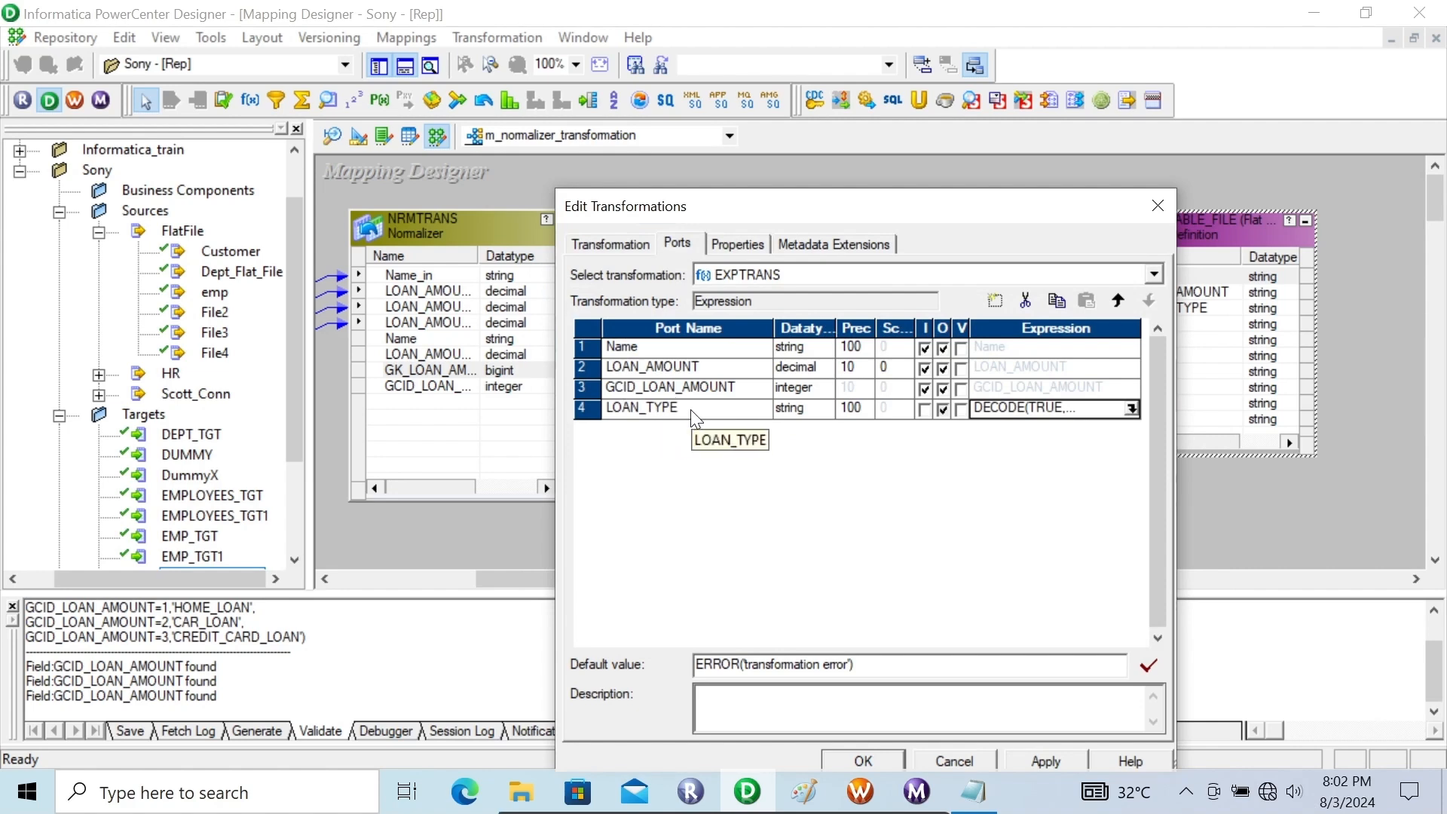
type("0")
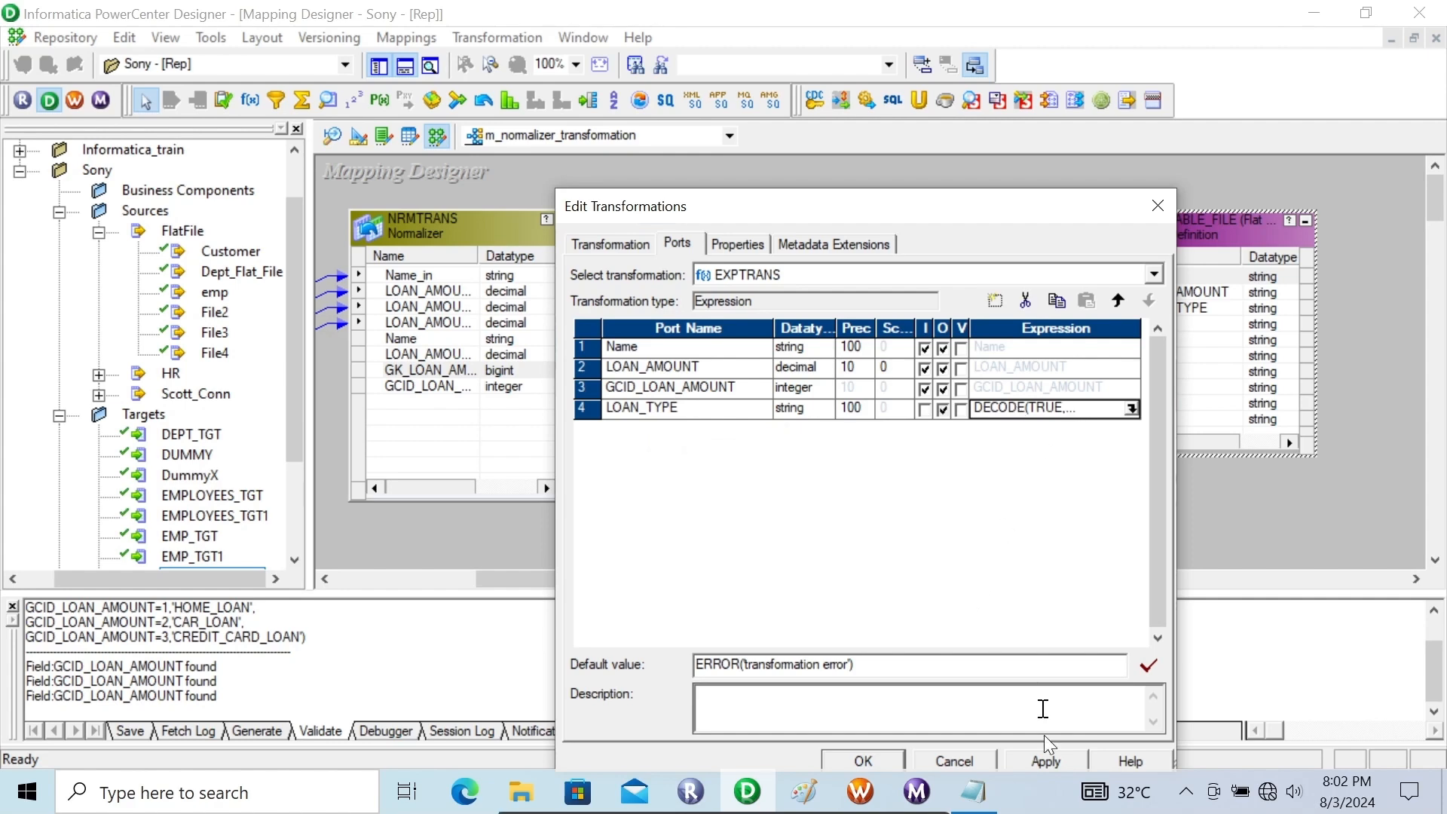
left_click(1042, 763)
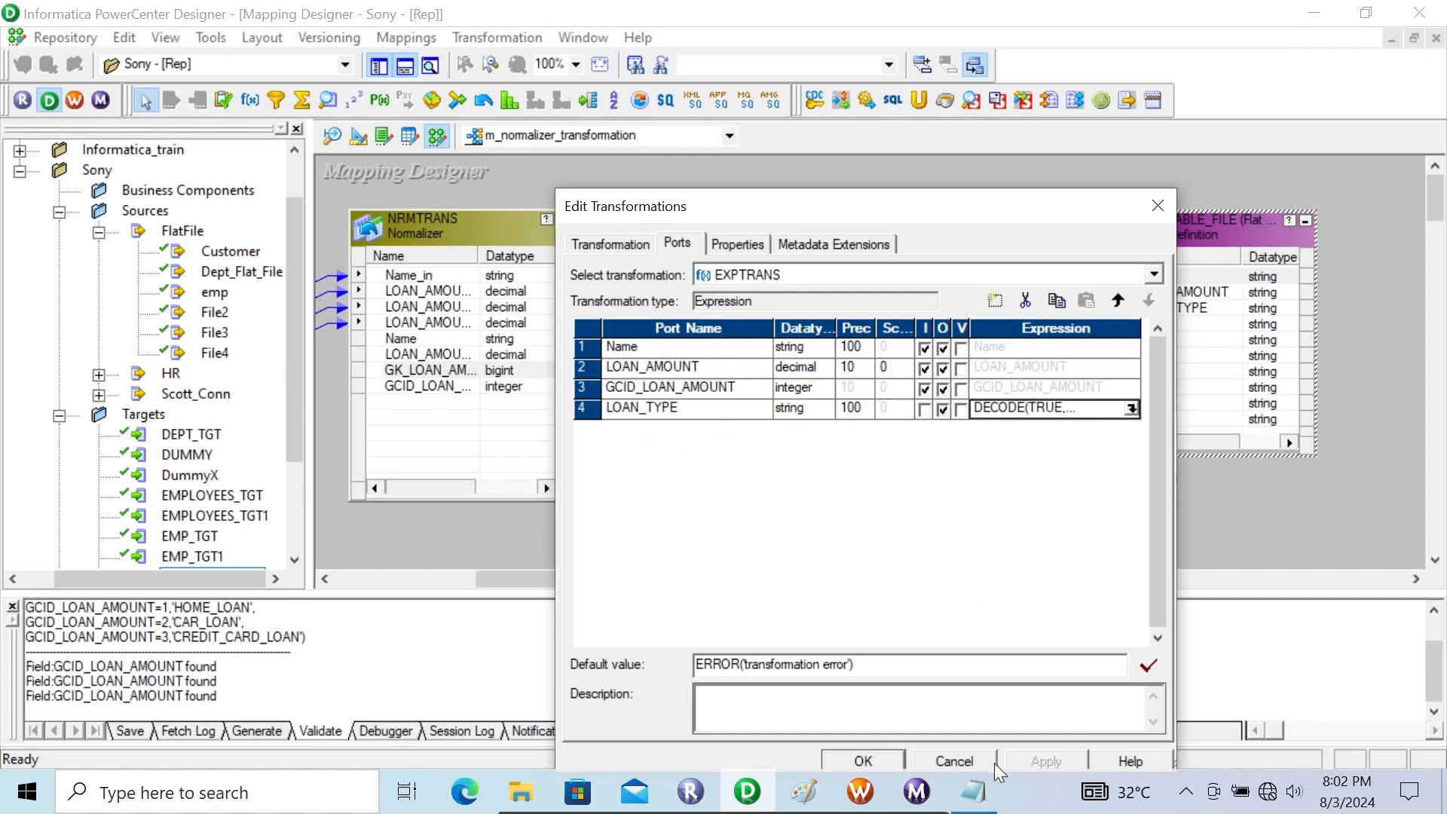
left_click(864, 761)
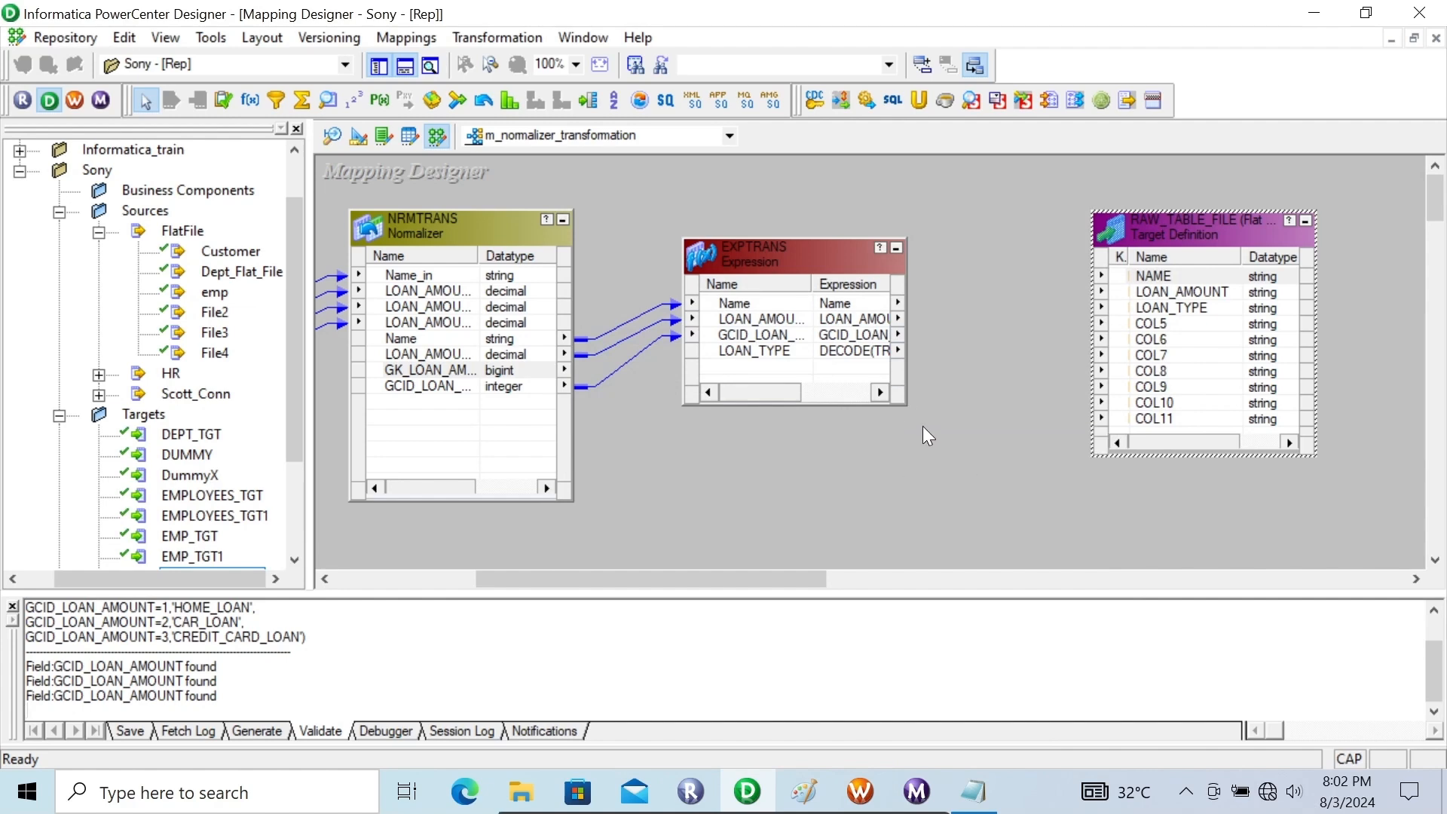
Enlarge the EXPTRANS box upward in the mapping
left_click(908, 404)
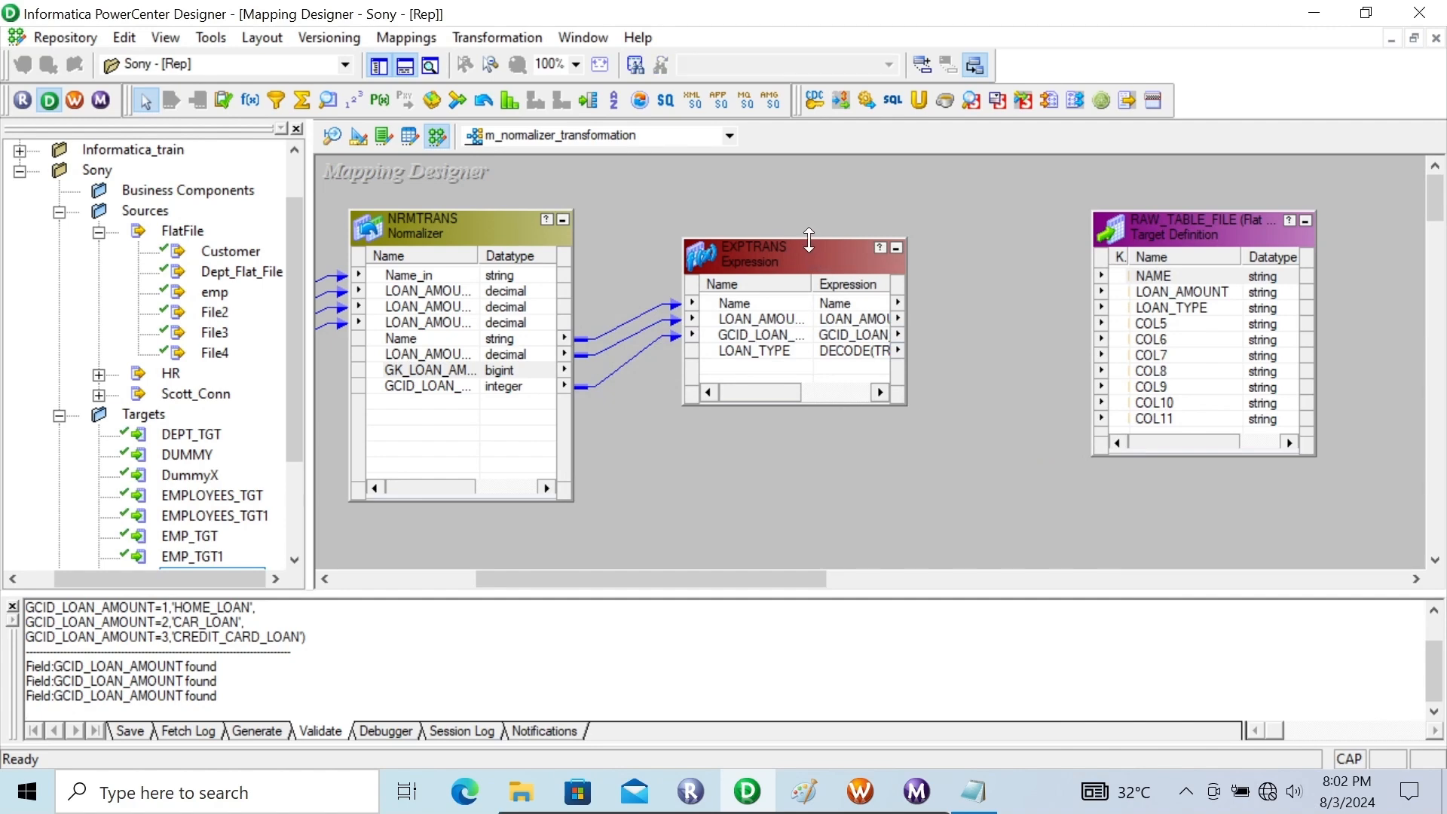
left_click_drag(809, 240, 809, 197)
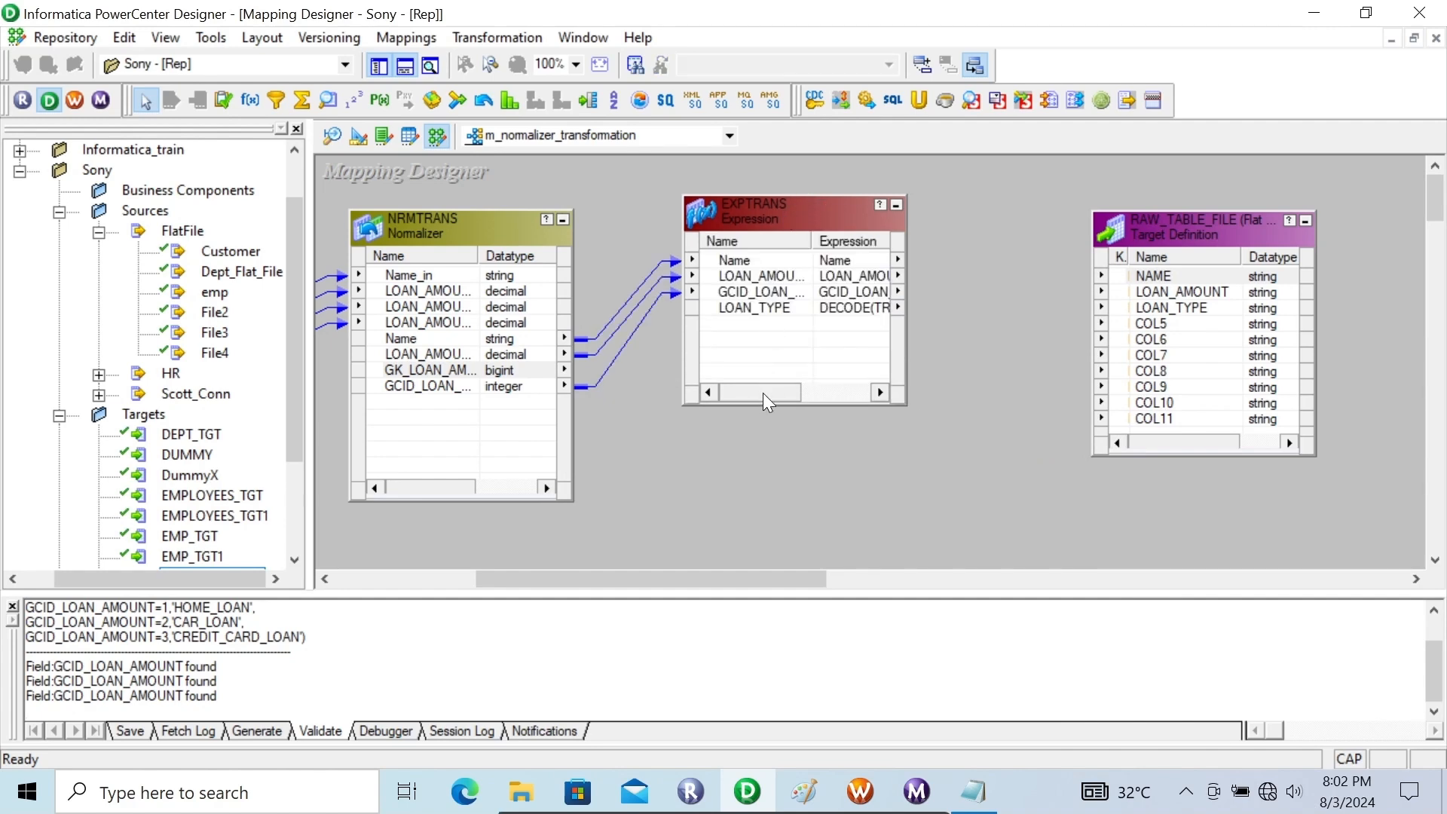
mouse_move(762, 396)
left_mouse_down()
mouse_move(833, 398)
mouse_move(766, 395)
left_mouse_up()
Try linking all four EXPTRANS ports to the RAW_TABLE_FILE target, and delete the resulting links
left_click(734, 276)
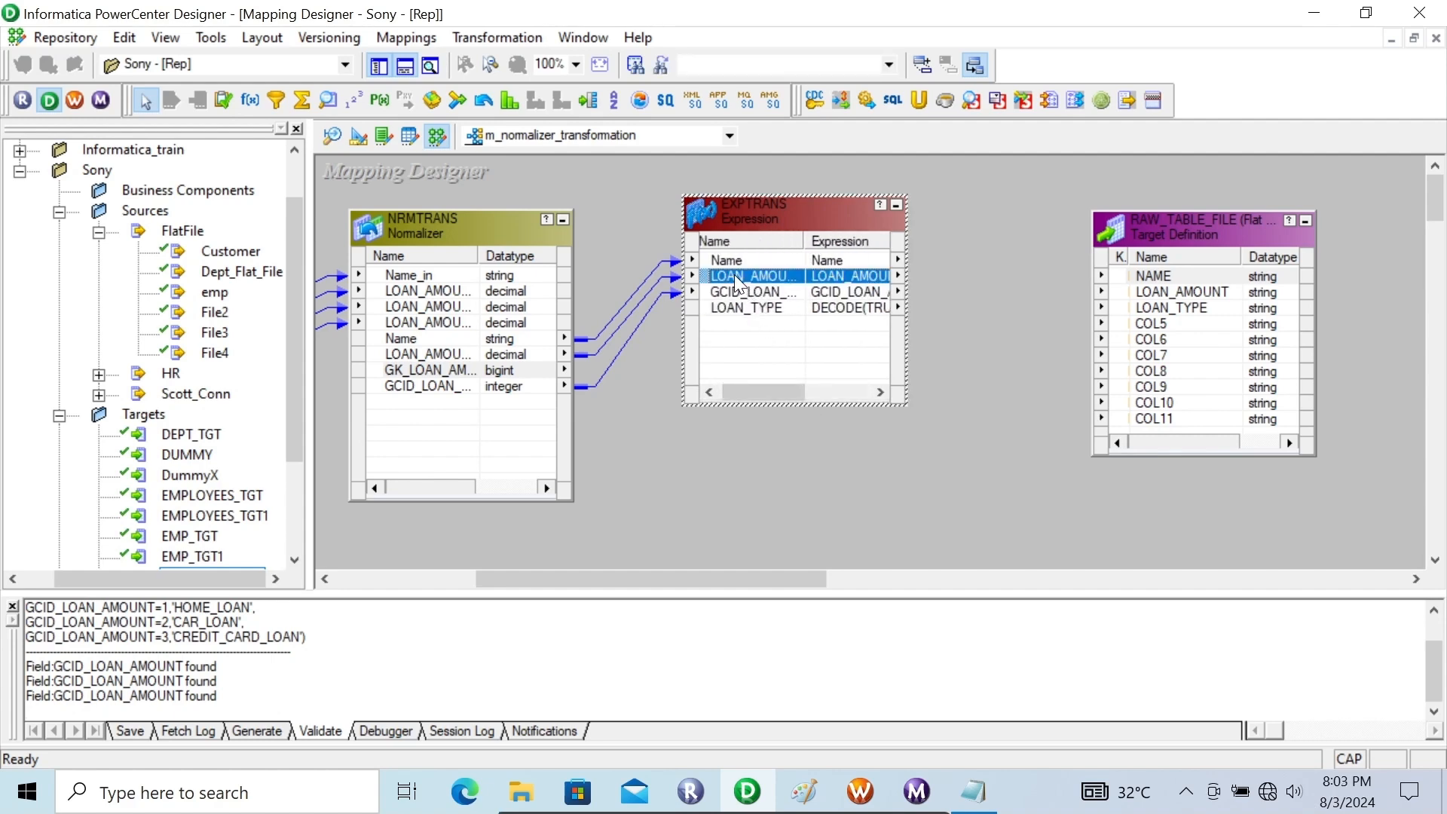
right_click(734, 274)
left_click(754, 285)
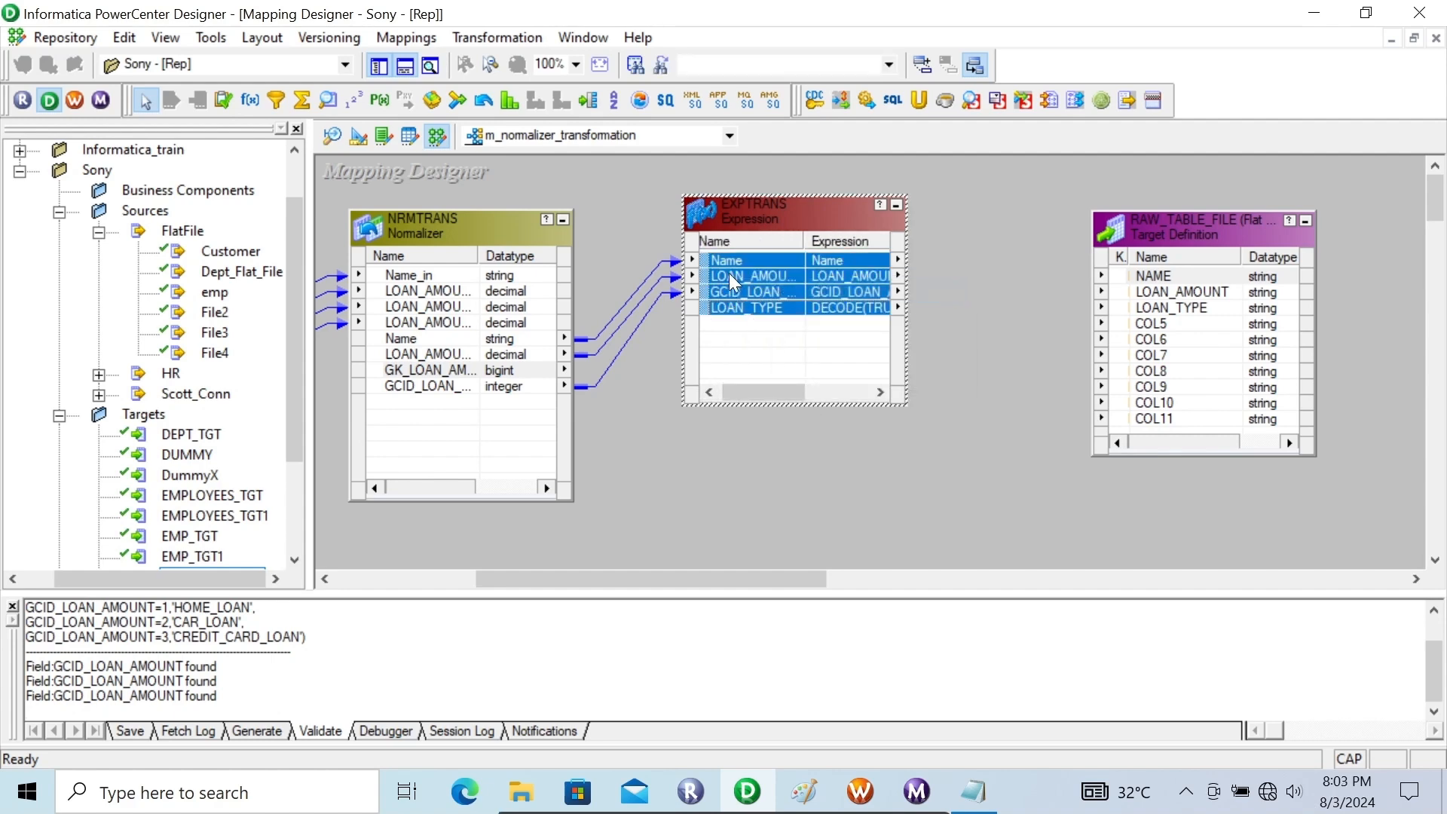
mouse_move(710, 260)
left_mouse_down()
mouse_move(1169, 297)
mouse_move(1147, 273)
left_mouse_up()
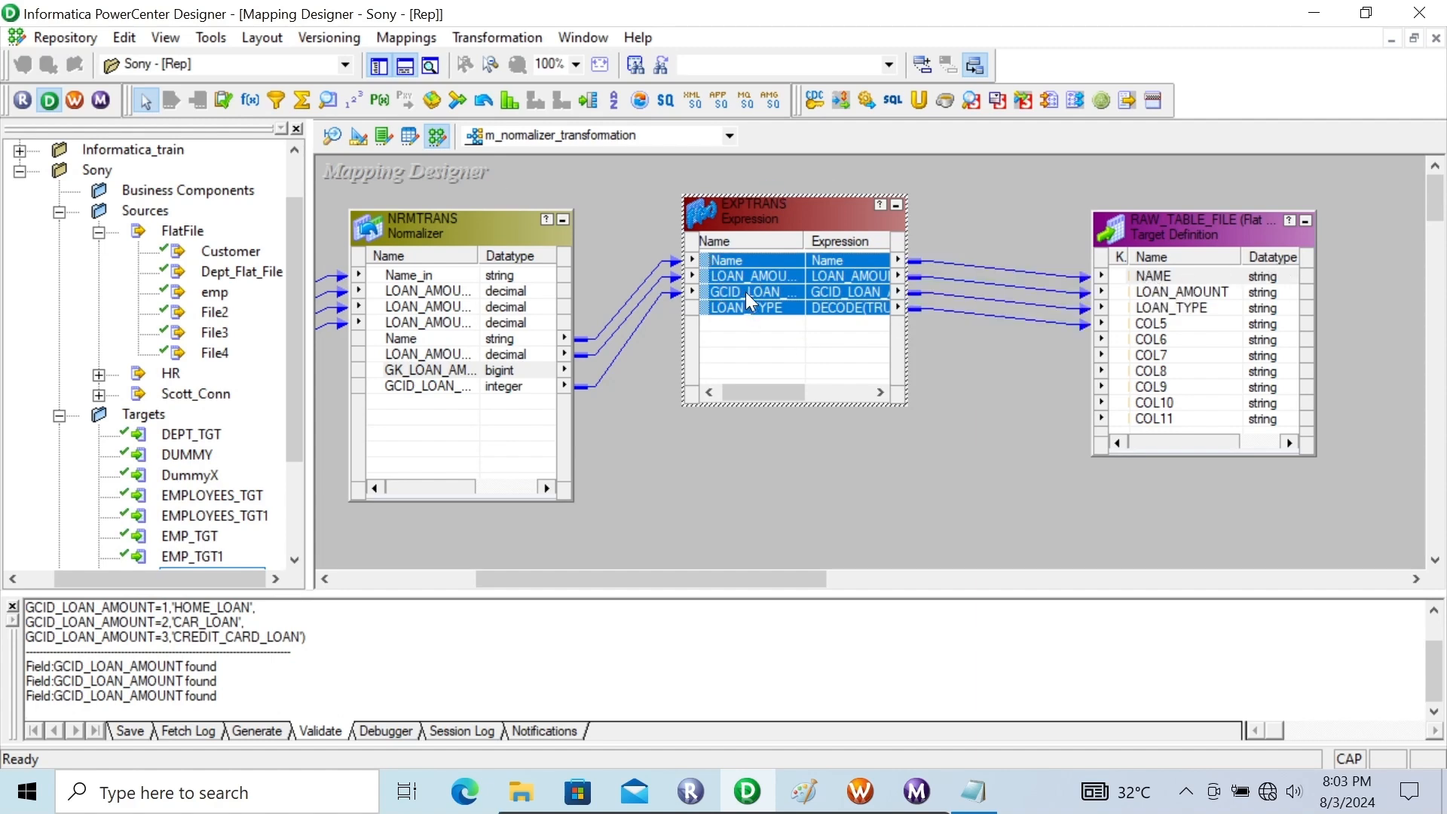
left_click_drag(968, 233, 971, 352)
key("Delete")
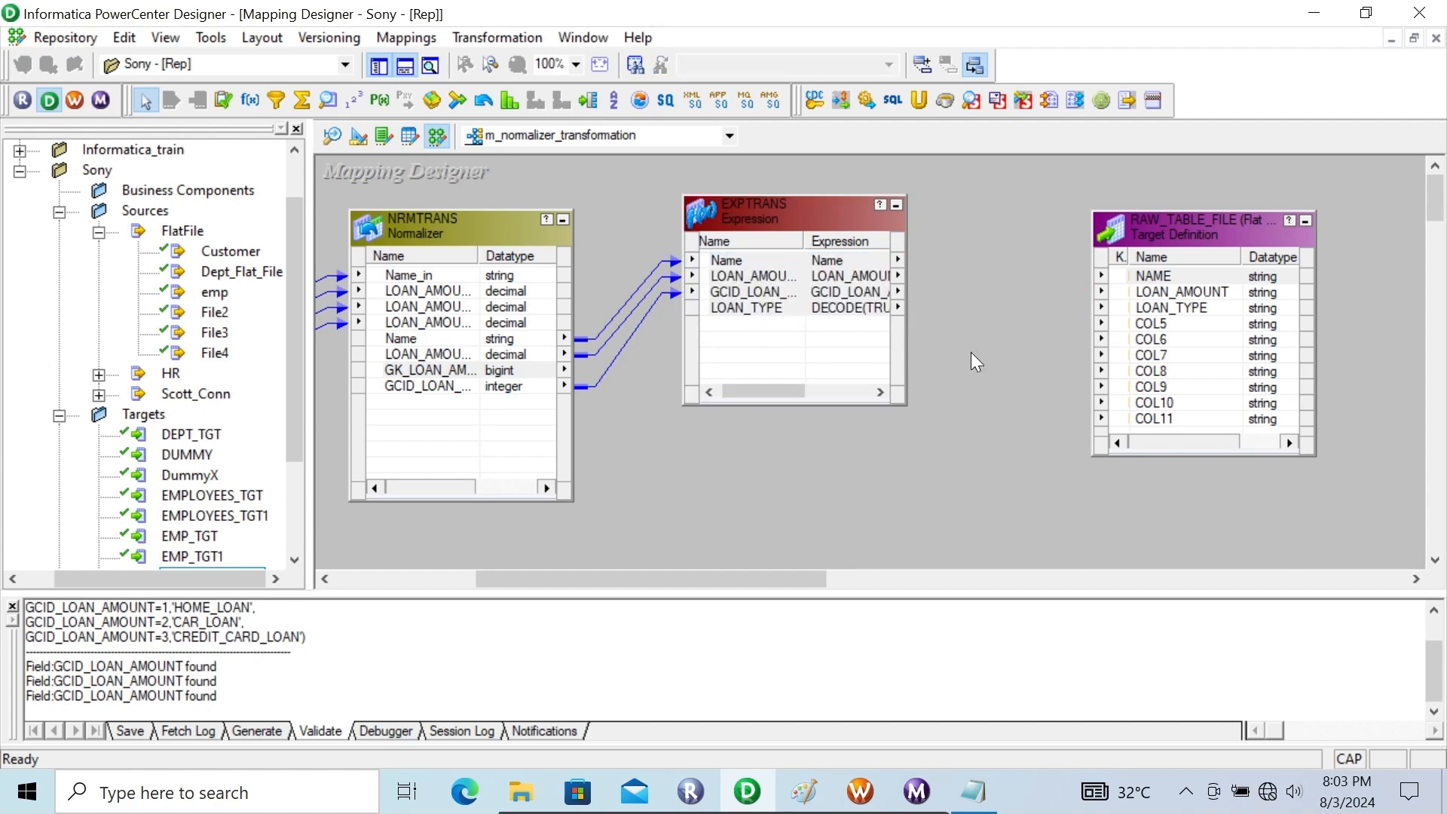
Make the GCID_LOAN_AMOUNT port in EXPTRANS input-only and apply the change
double_click(771, 205)
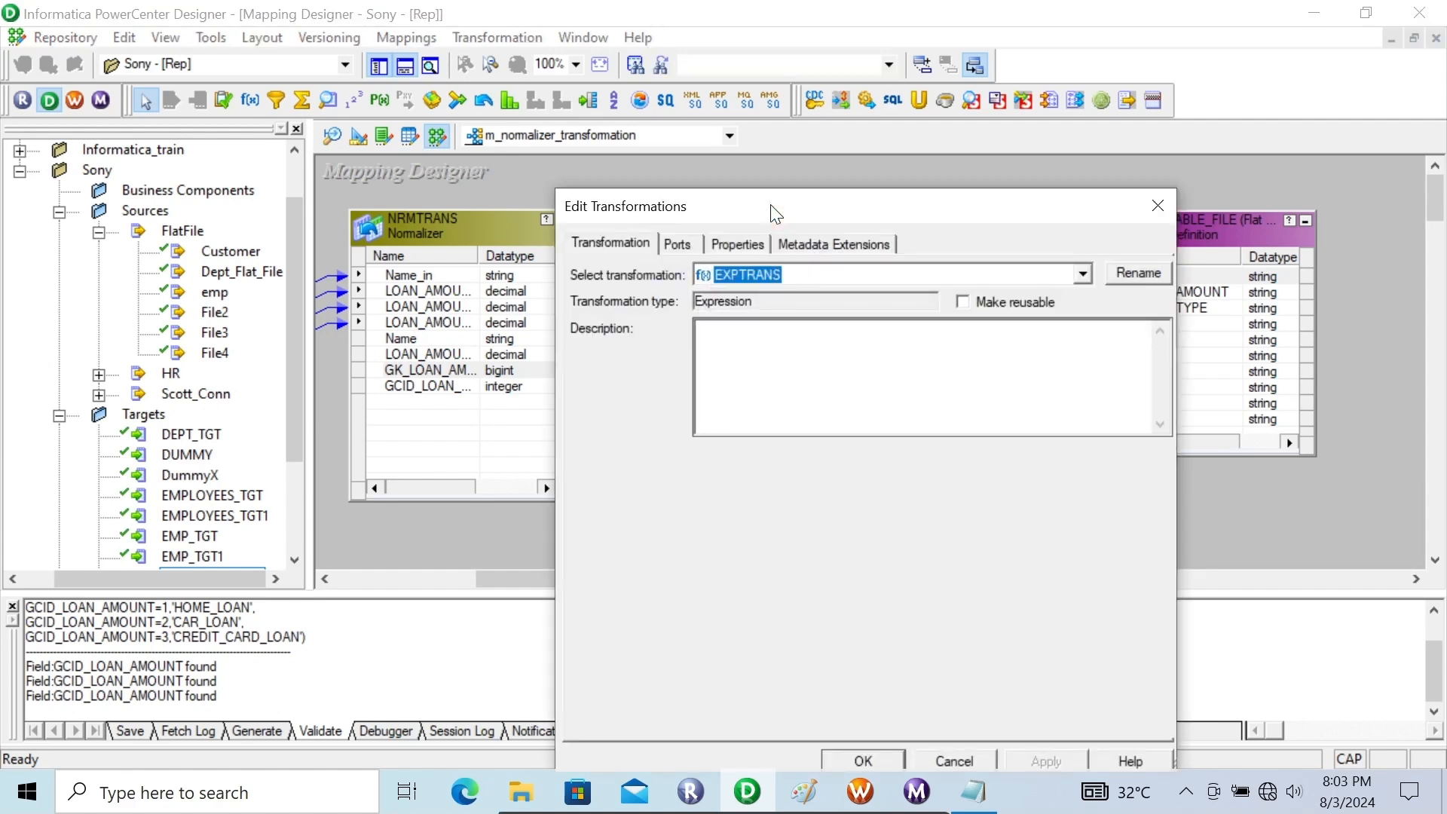
left_click(679, 243)
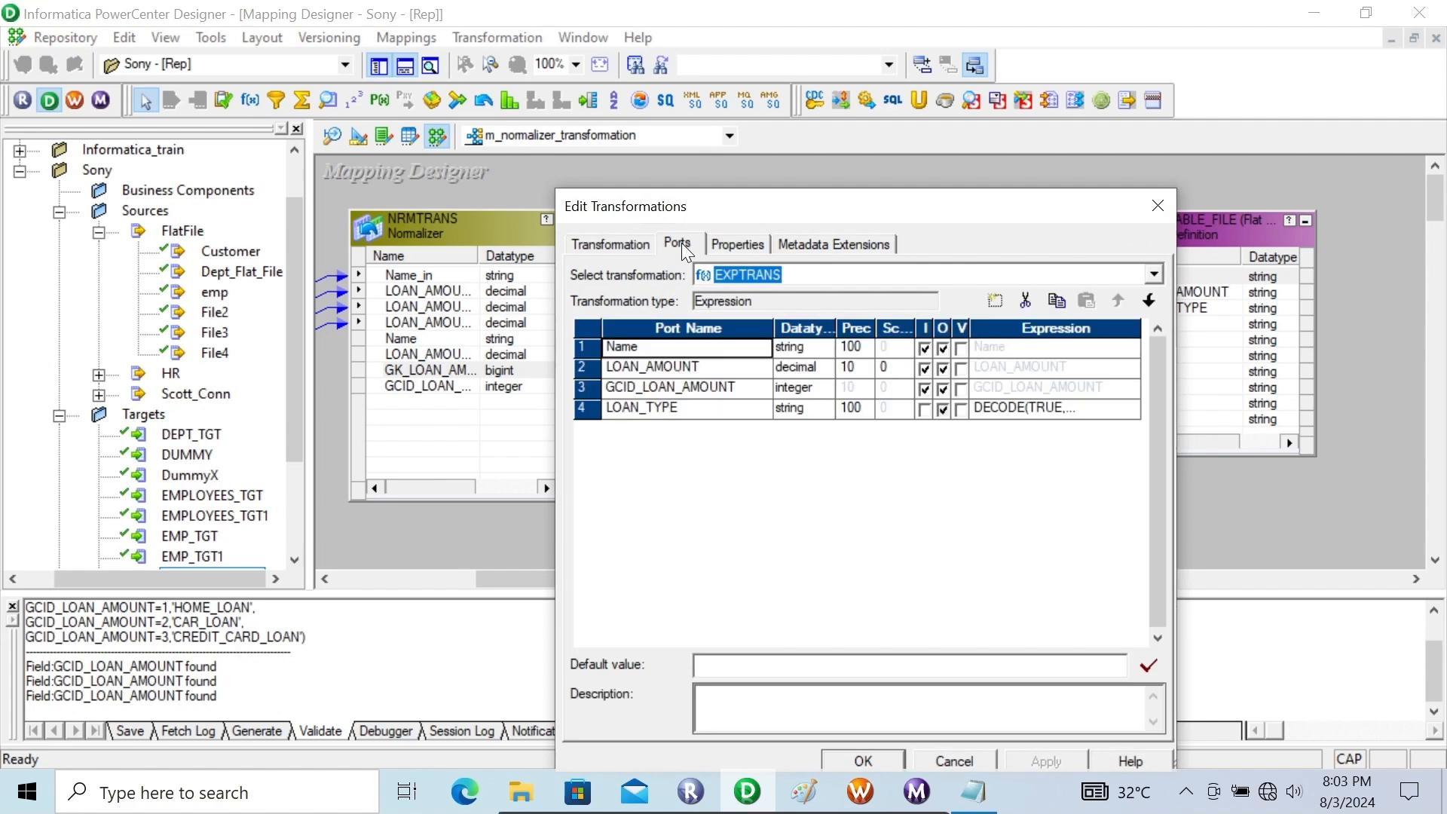
left_click(942, 389)
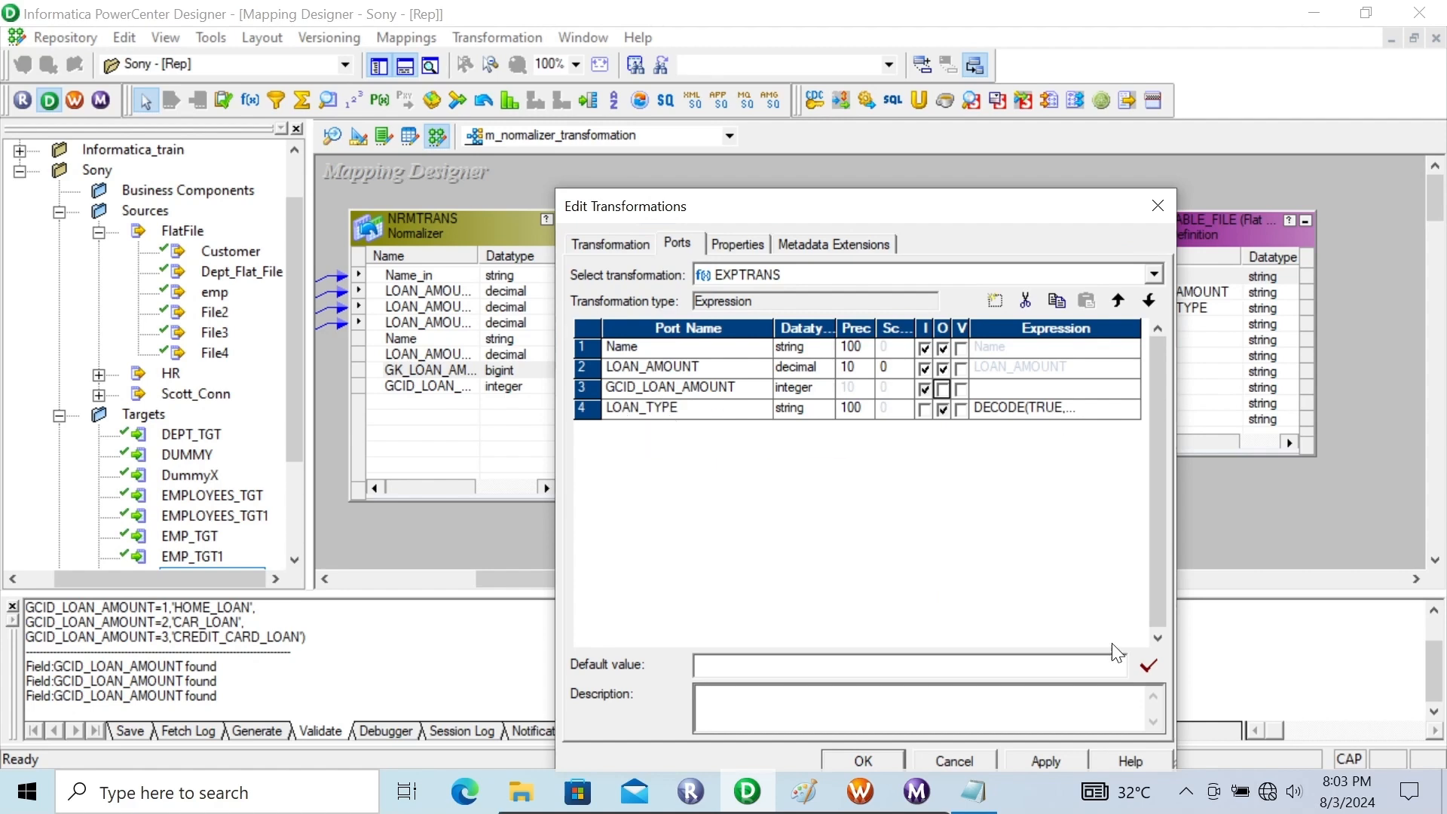
left_click(1041, 760)
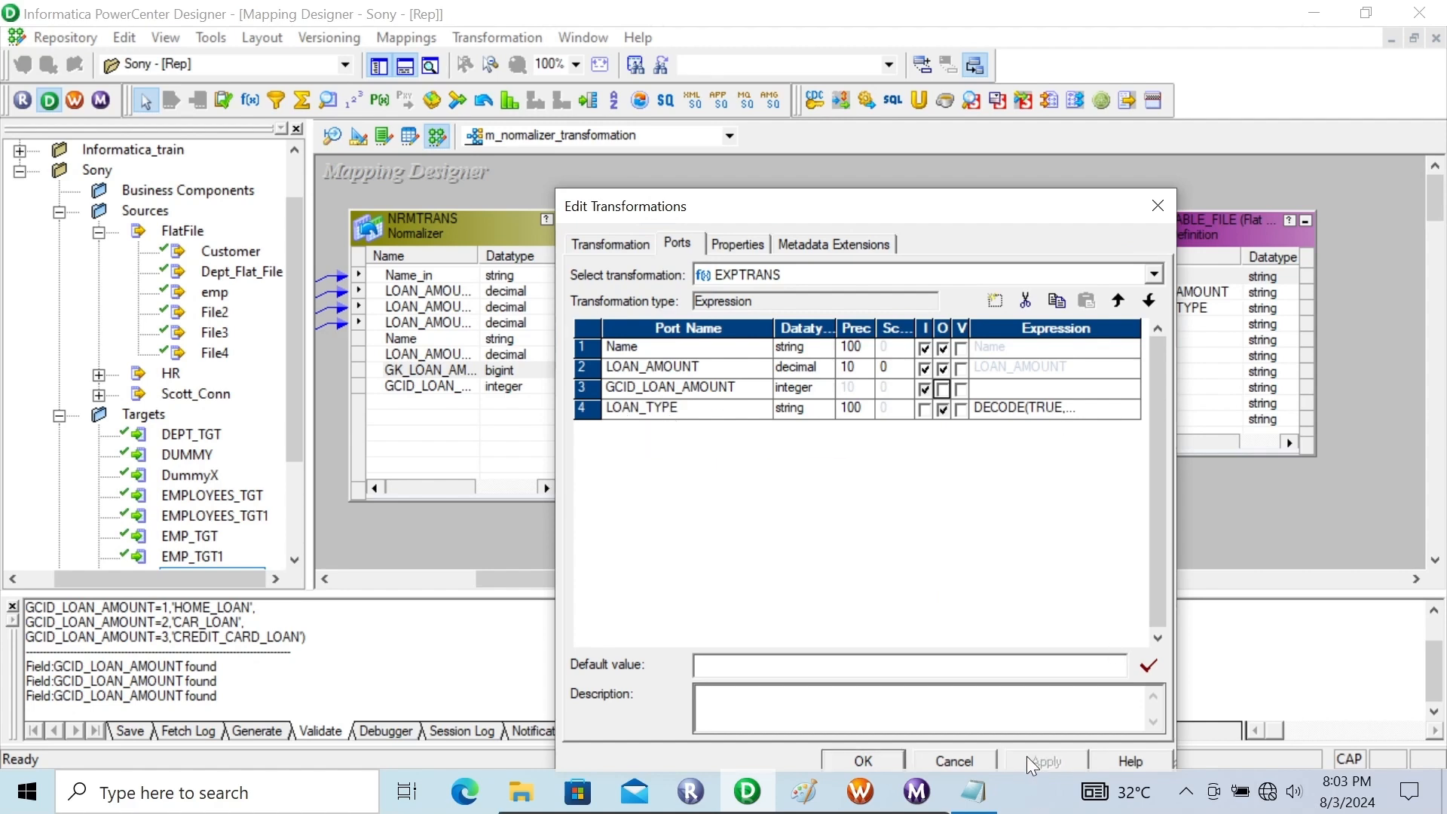
left_click(870, 760)
Select all EXPTRANS ports and link them to the RAW_TABLE_FILE target, starting at its NAME column
left_click(747, 291)
right_click(748, 290)
left_click(771, 305)
left_click_drag(742, 262, 1170, 273)
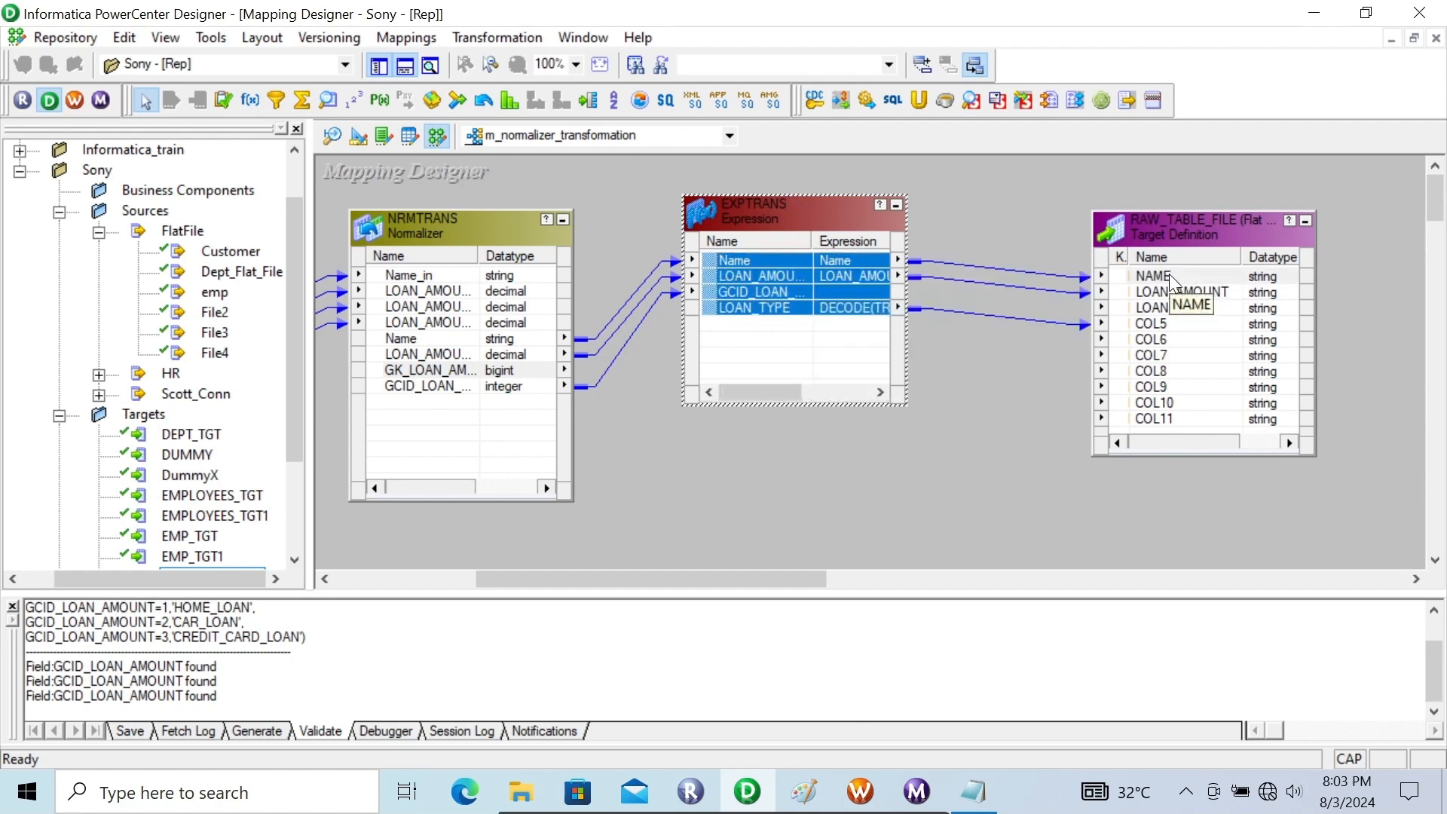
Replace the link from EXPTRANS LOAN_TYPE to target COL5 with one to the target's LOAN_TYPE column, and save the mapping
left_click(1000, 314)
key("Delete")
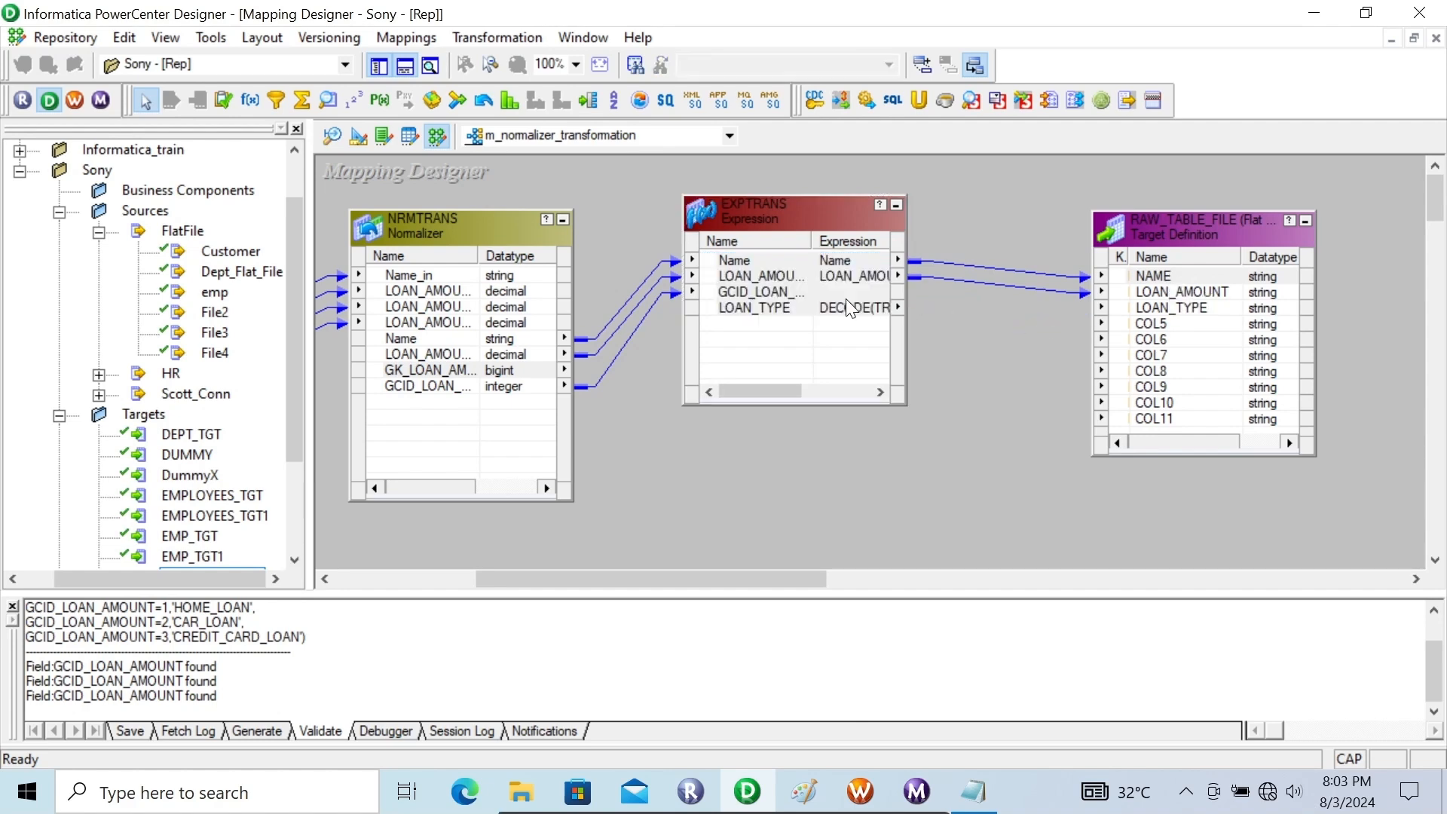
left_click(816, 296)
left_click(821, 306)
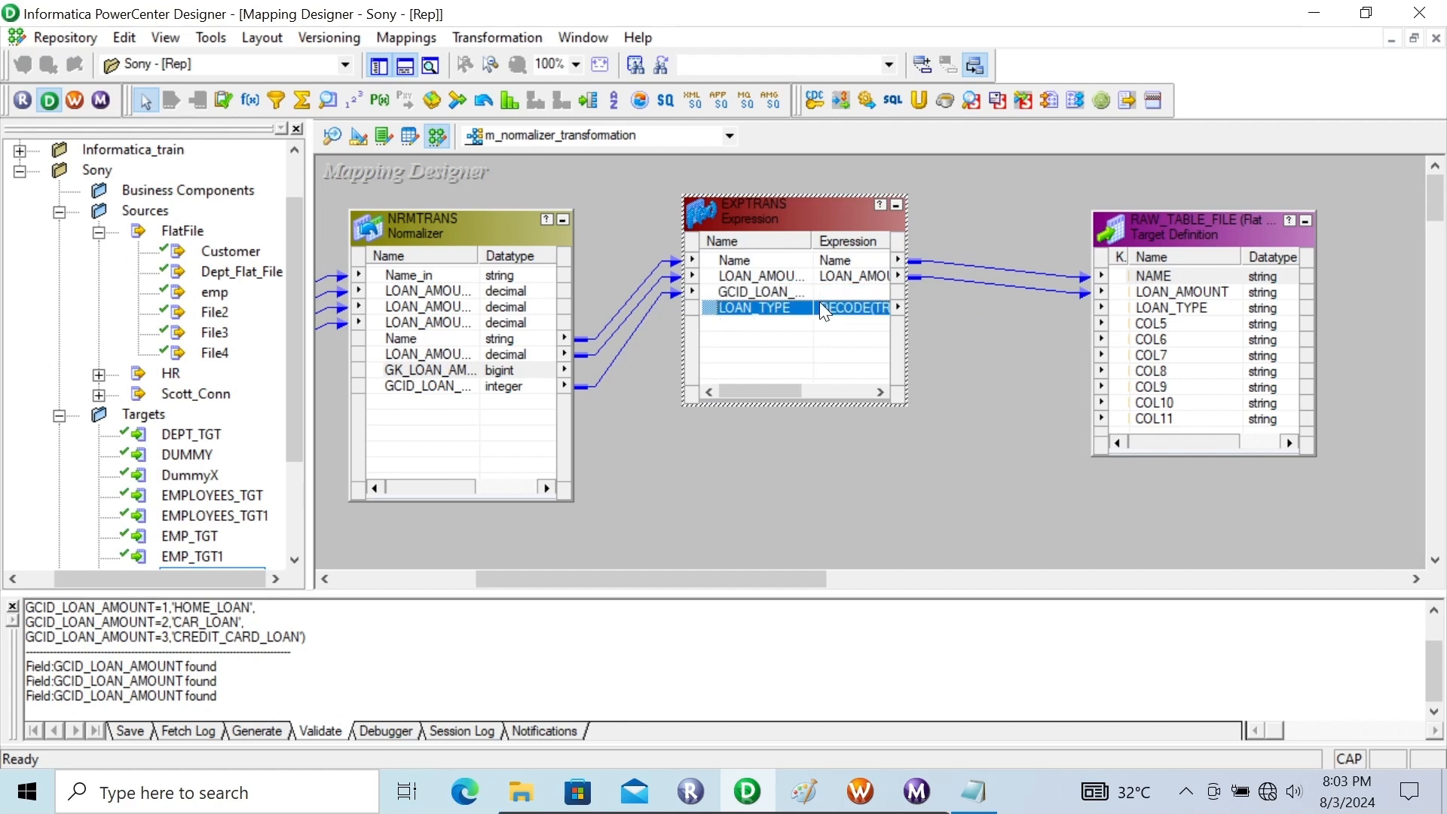
left_click_drag(803, 303, 1167, 316)
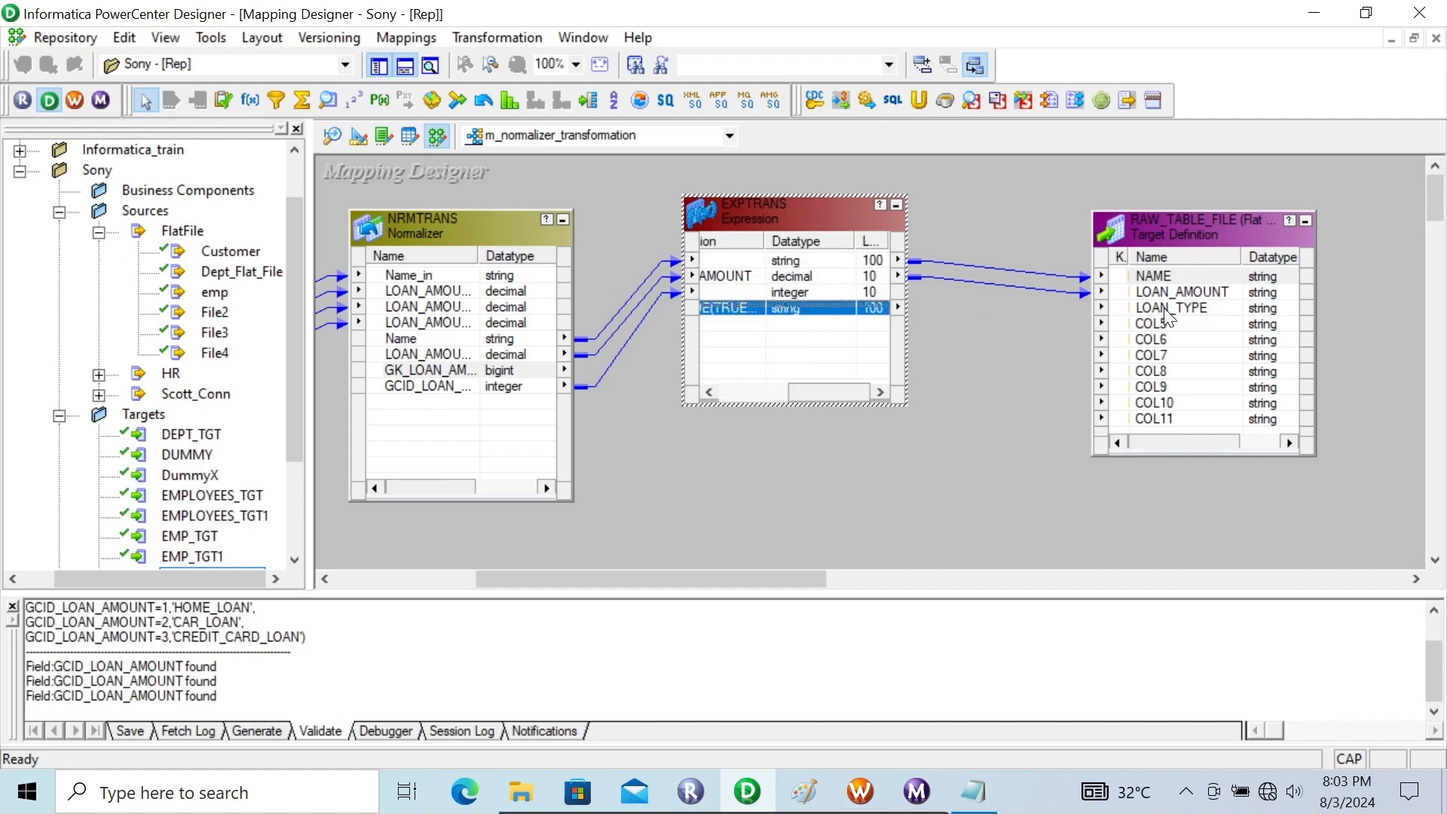
left_click_drag(748, 304, 1152, 315)
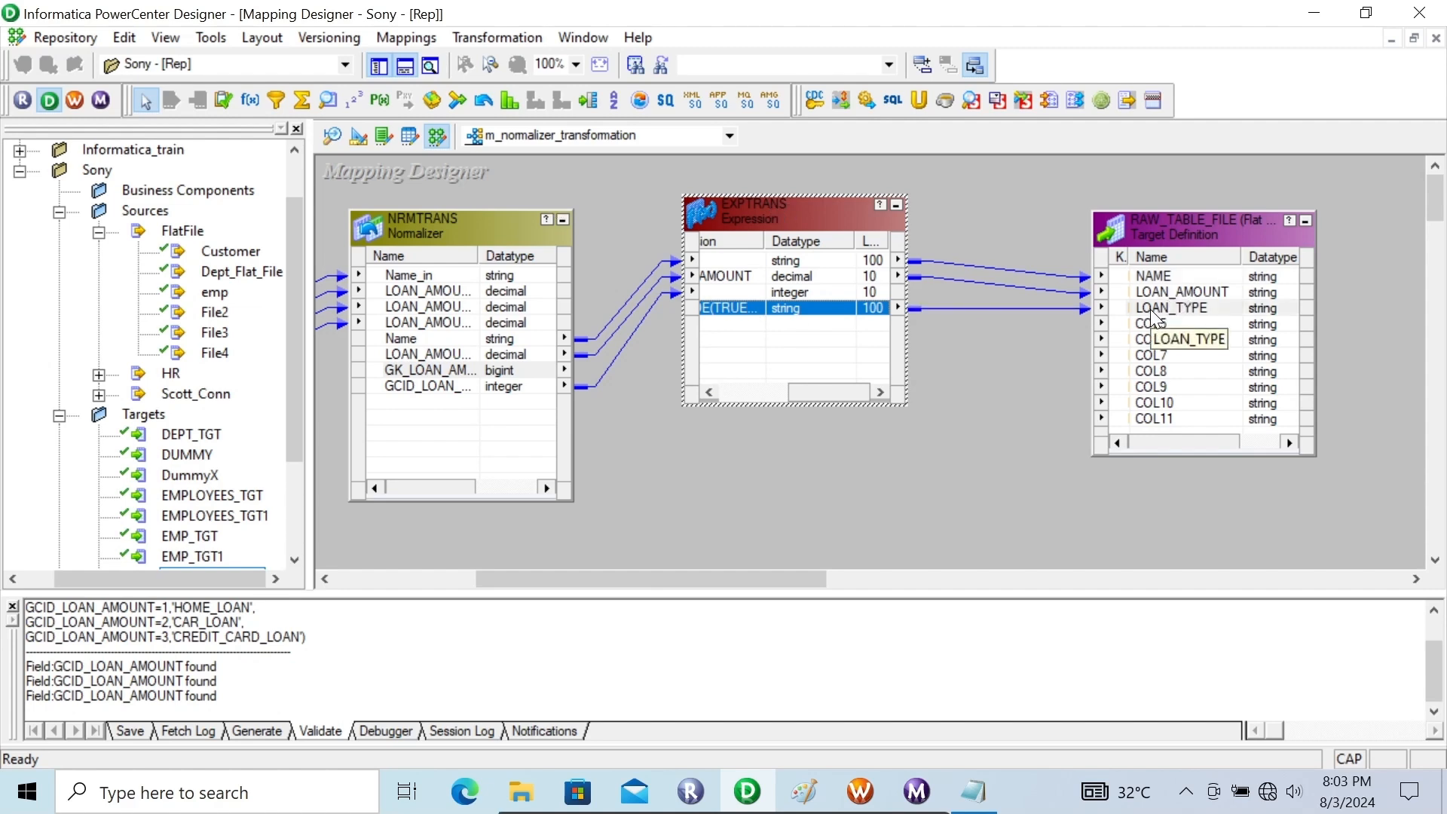
key("ctrl+s")
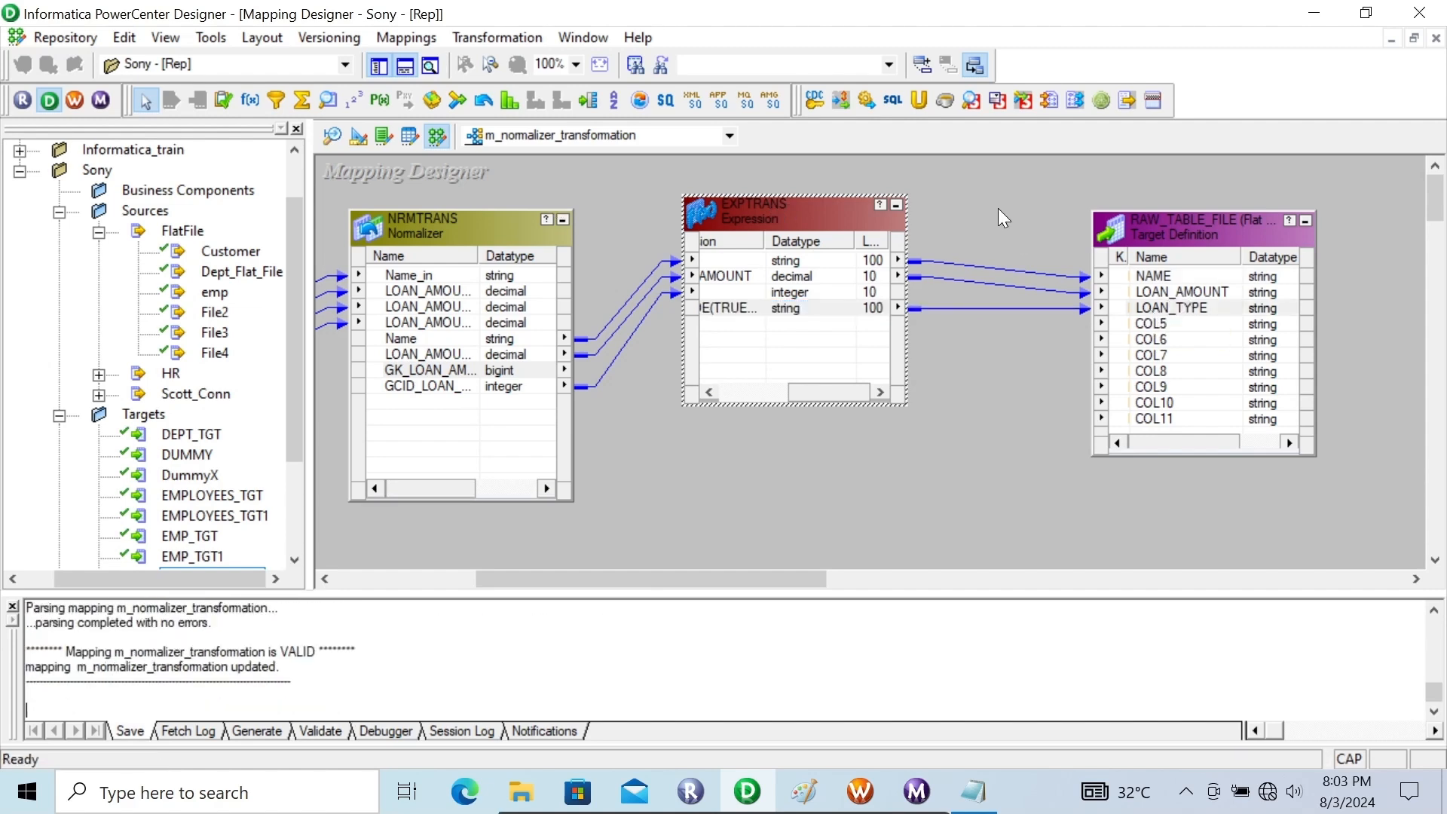
key("Caps_Lock")
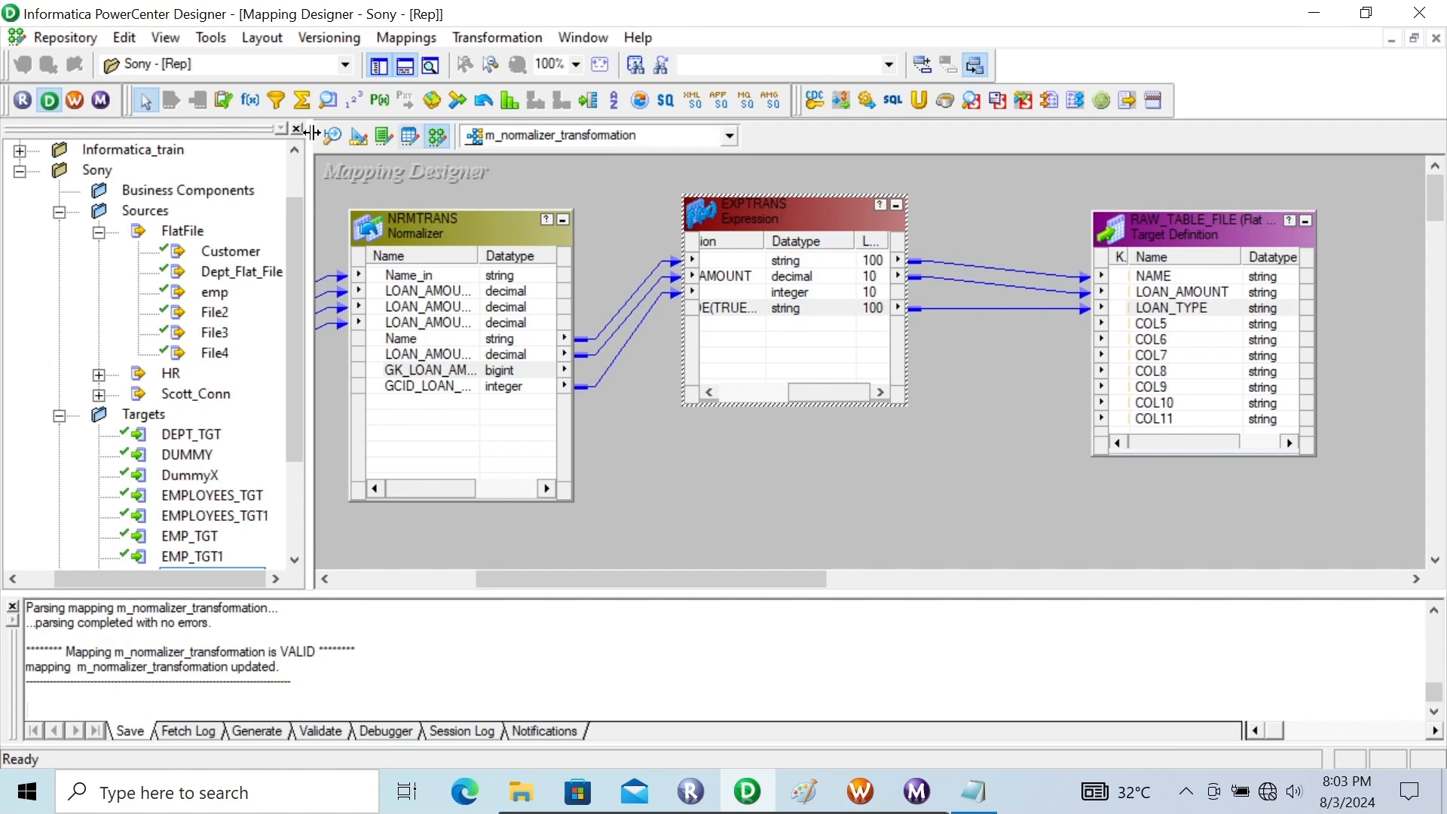
Switch to Workflow Manager, refresh the mapping of session s_m_normalizer_transformation with the workflow saved, and start that task
left_click(83, 96)
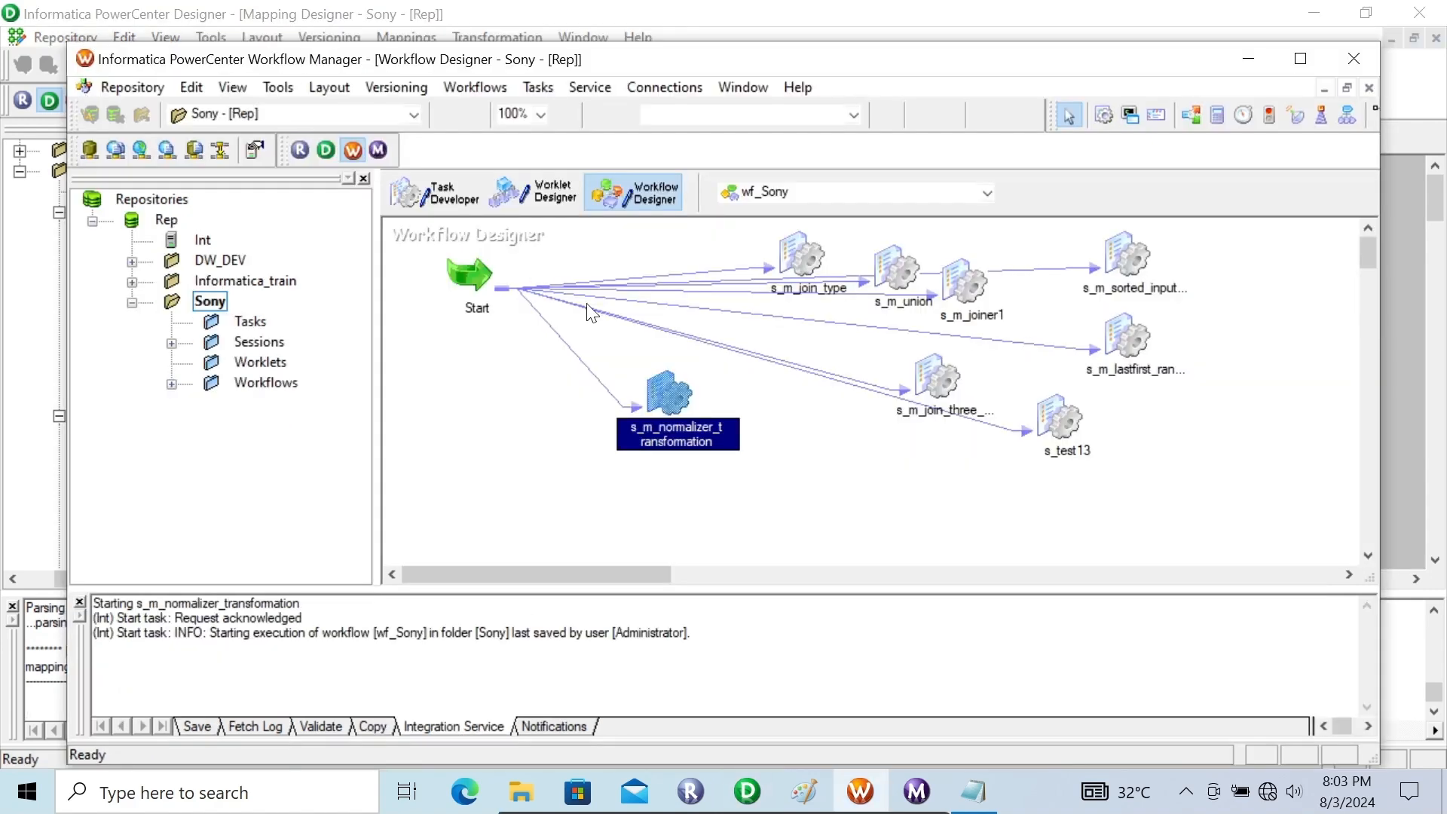
right_click(663, 370)
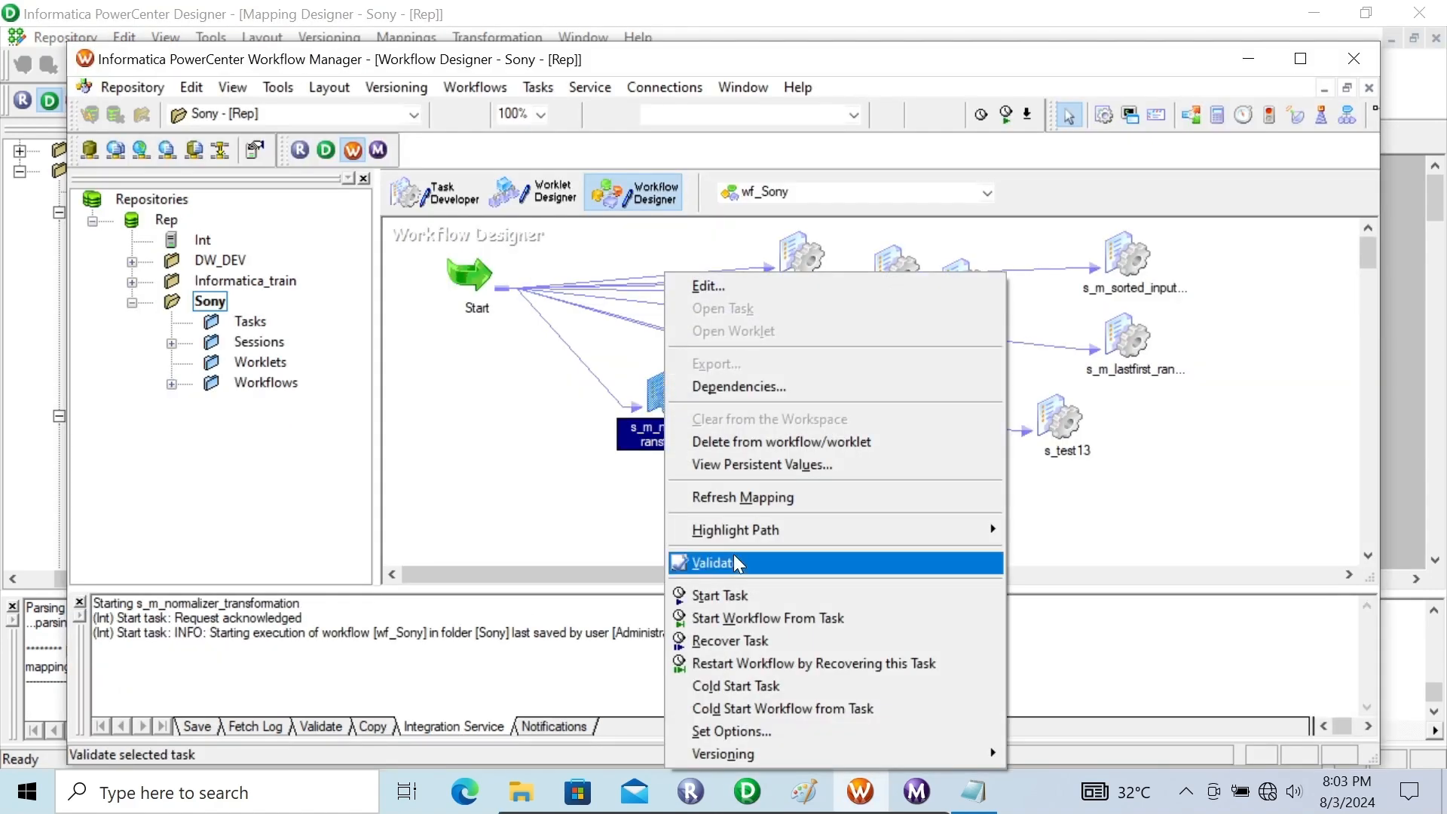
left_click(713, 497)
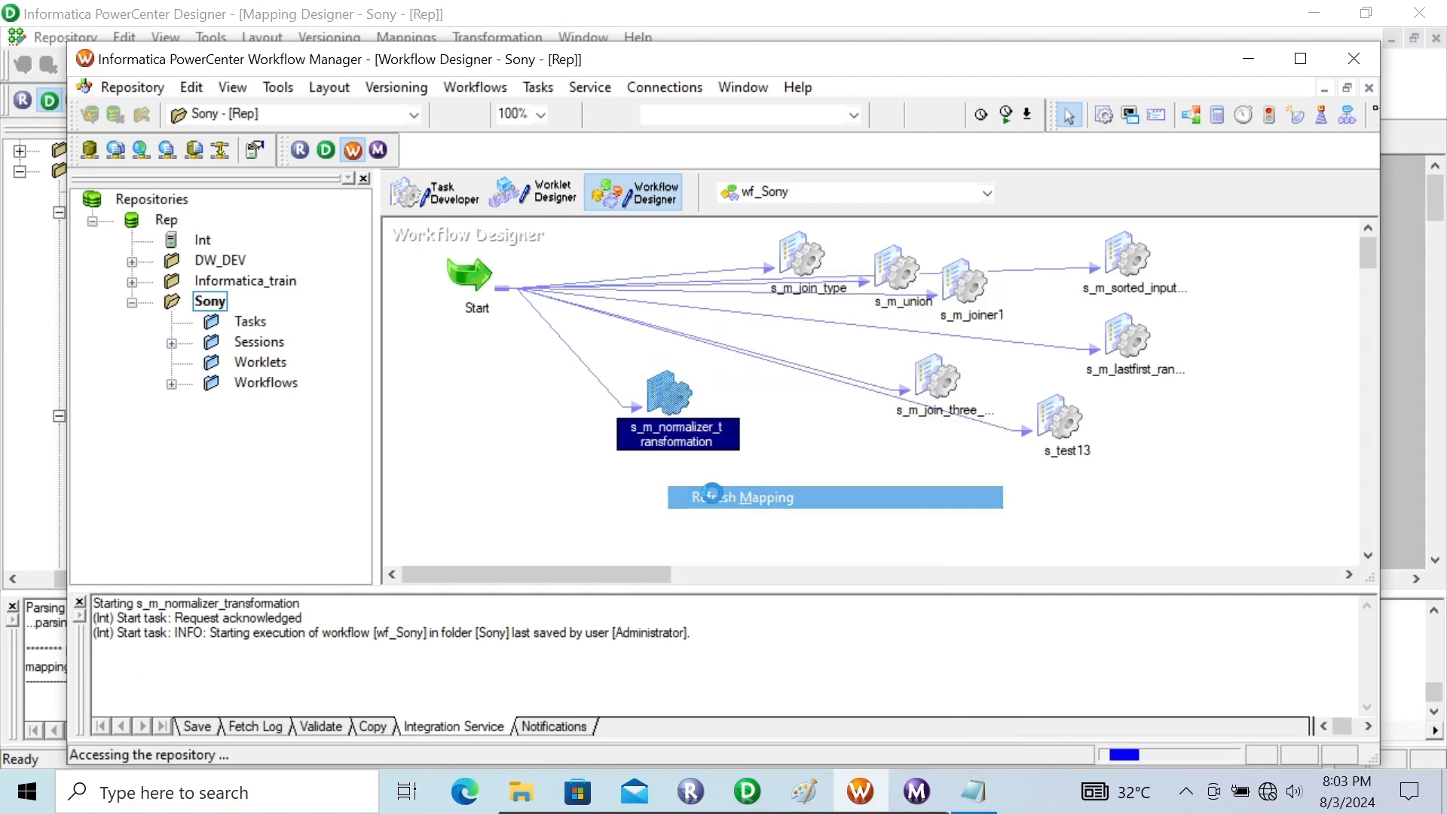
right_click(657, 399)
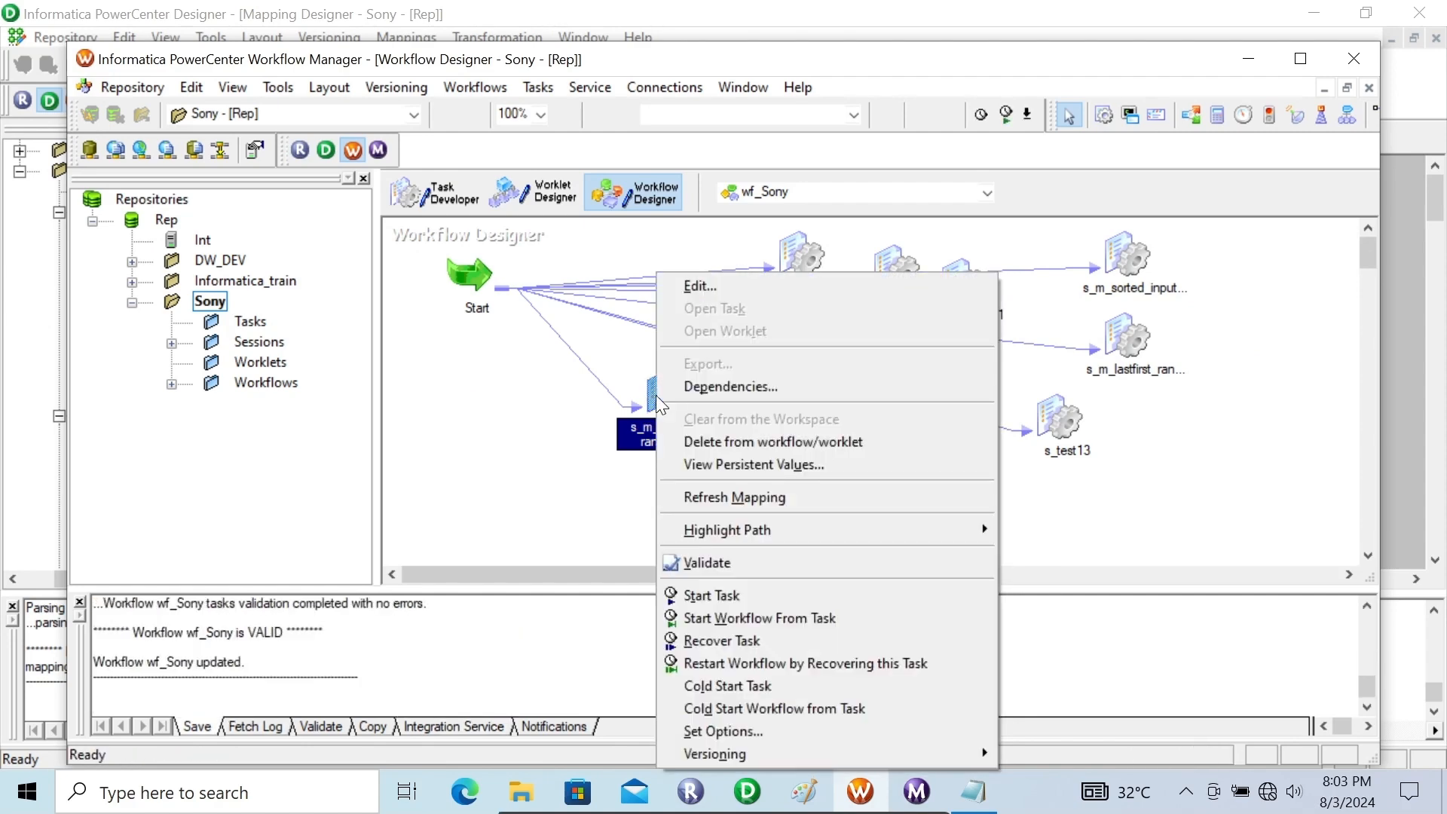
left_click(727, 595)
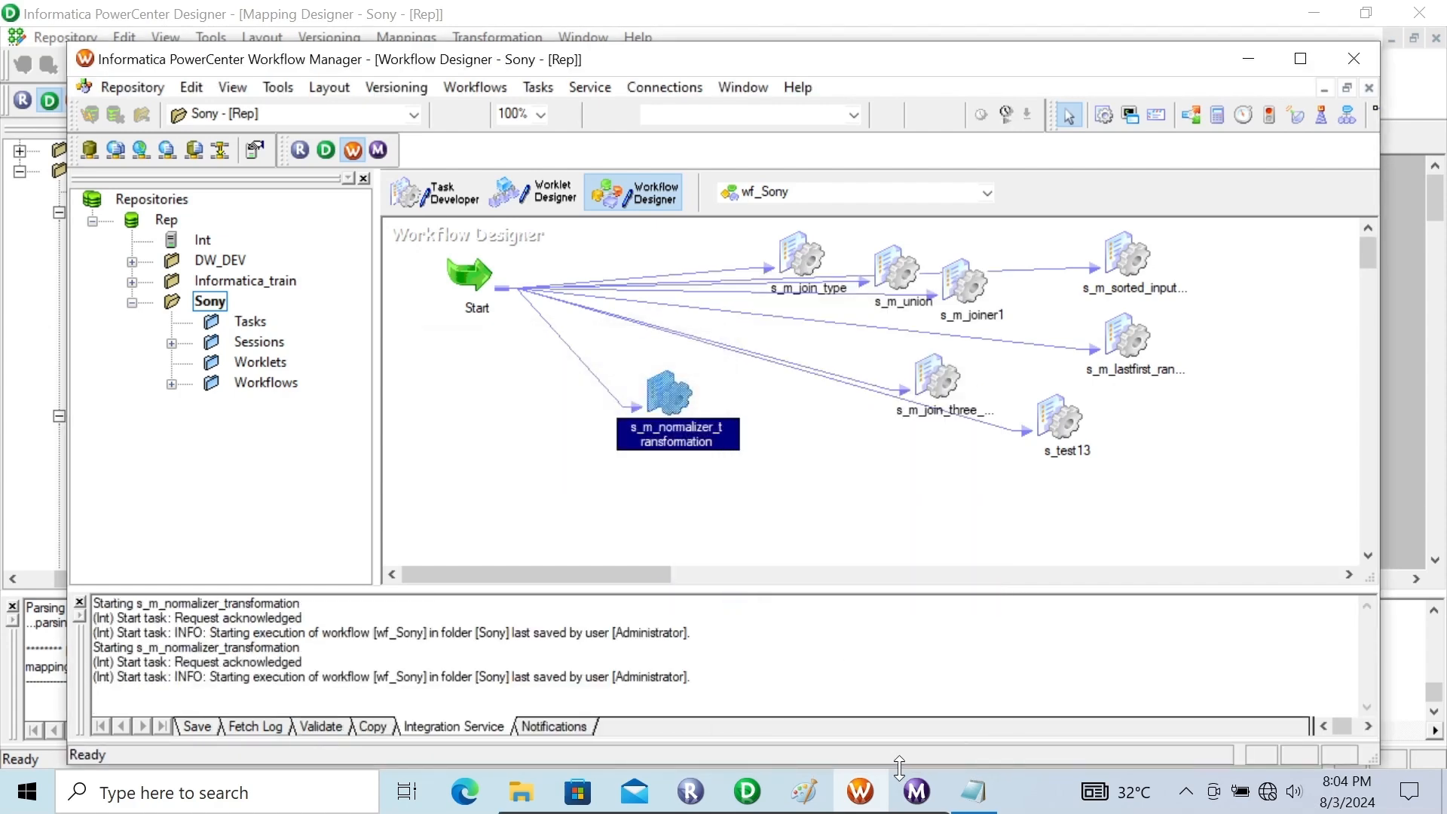
Check the session's run status and row statistics in Workflow Monitor, and minimize the PowerCenter windows to reach the desktop
left_click(917, 792)
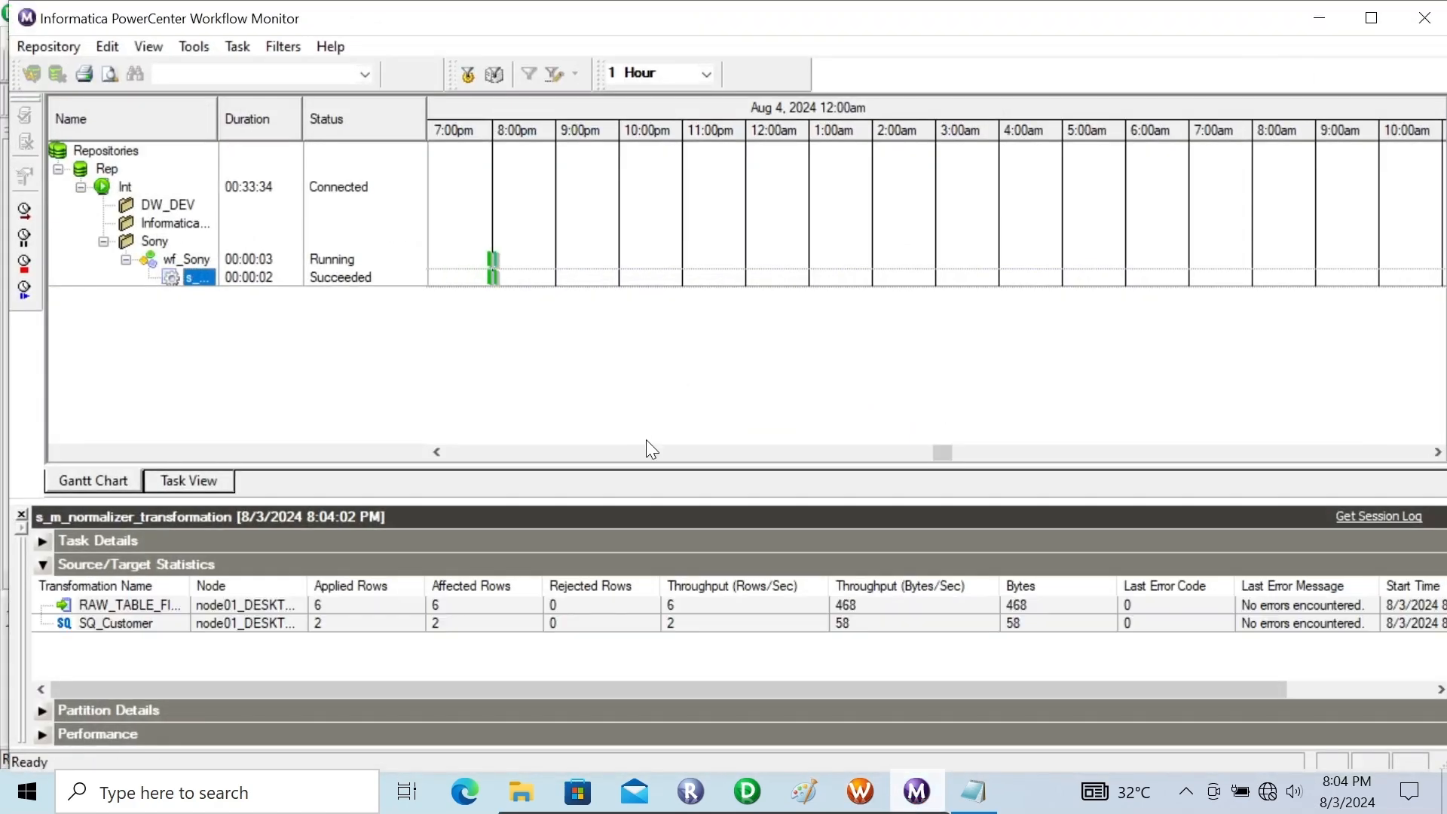
left_click(1320, 24)
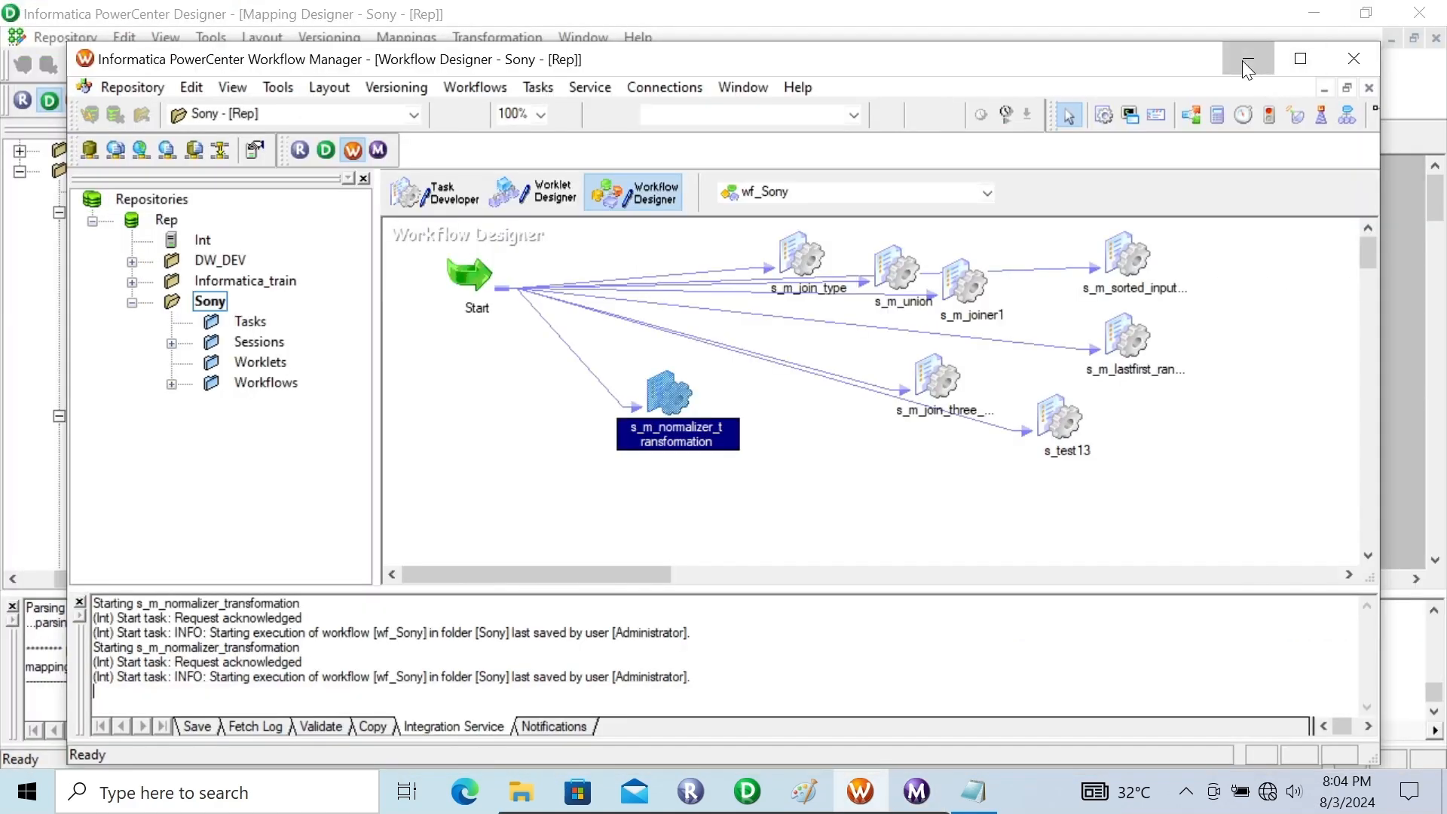
left_click(1246, 63)
left_click(1313, 13)
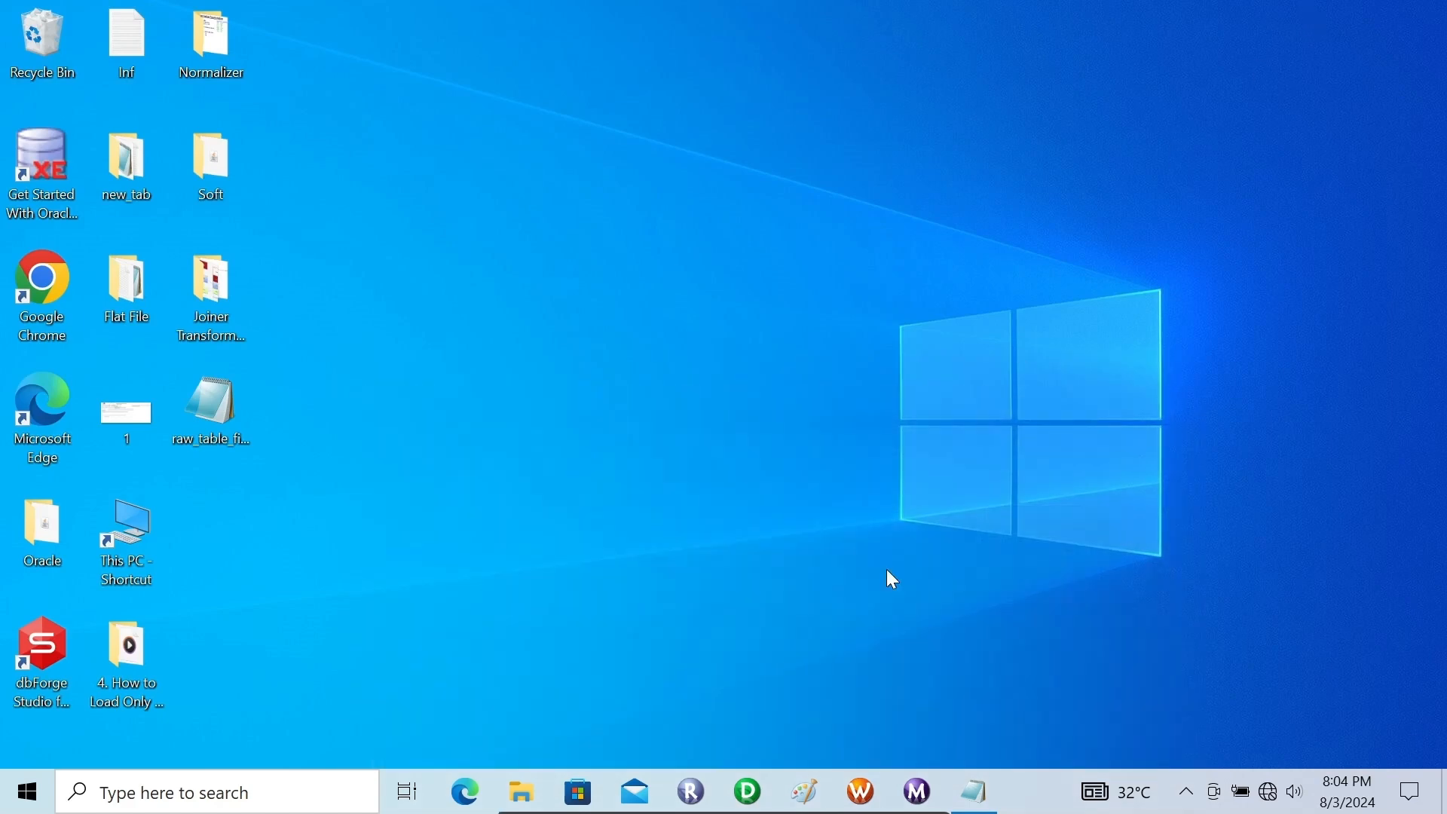
Close the outdated raw_table_file1 window, reopen the file from the desktop in Notepad, and examine each customer's loan rows
left_click(977, 799)
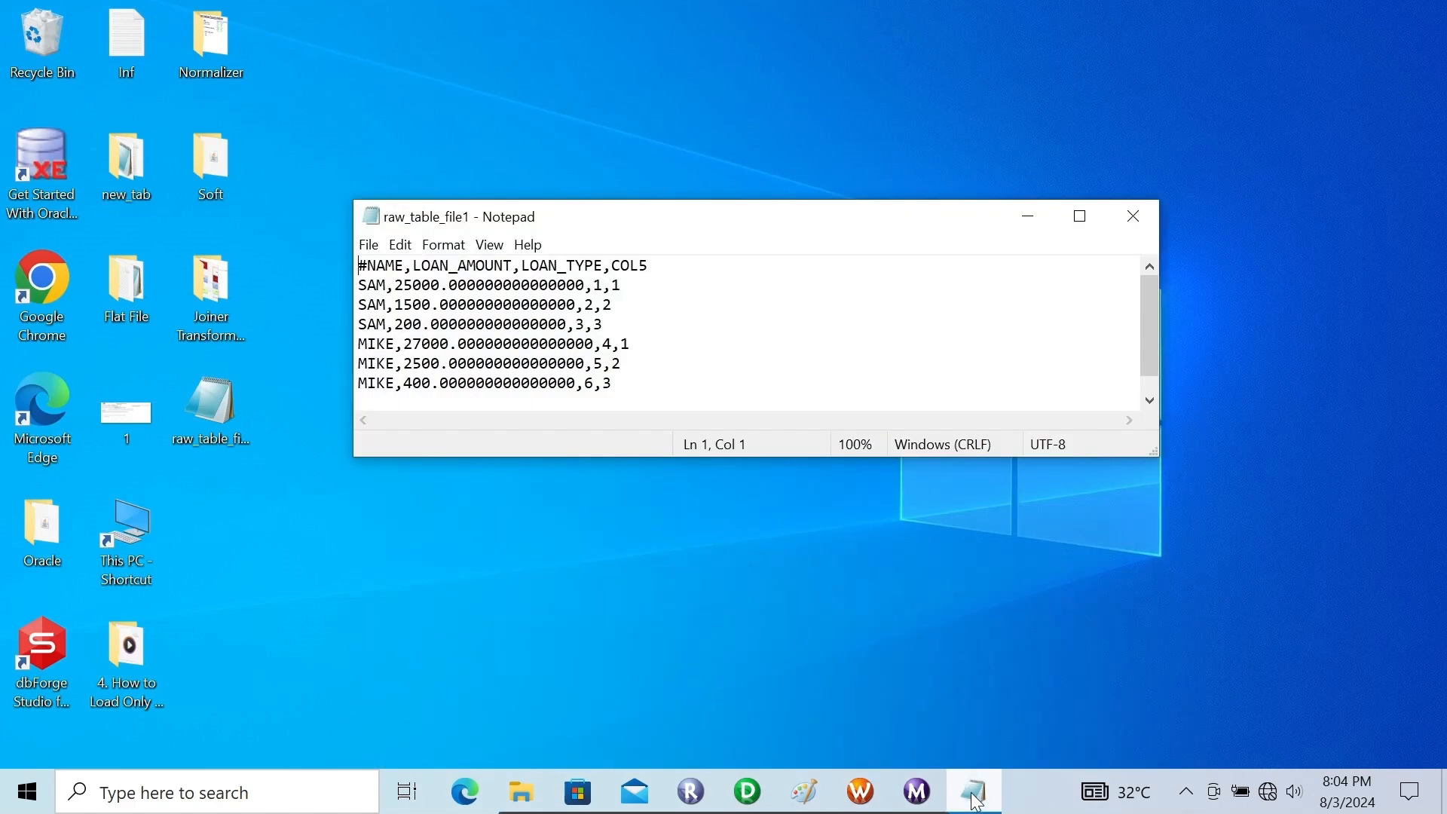
left_click(1134, 217)
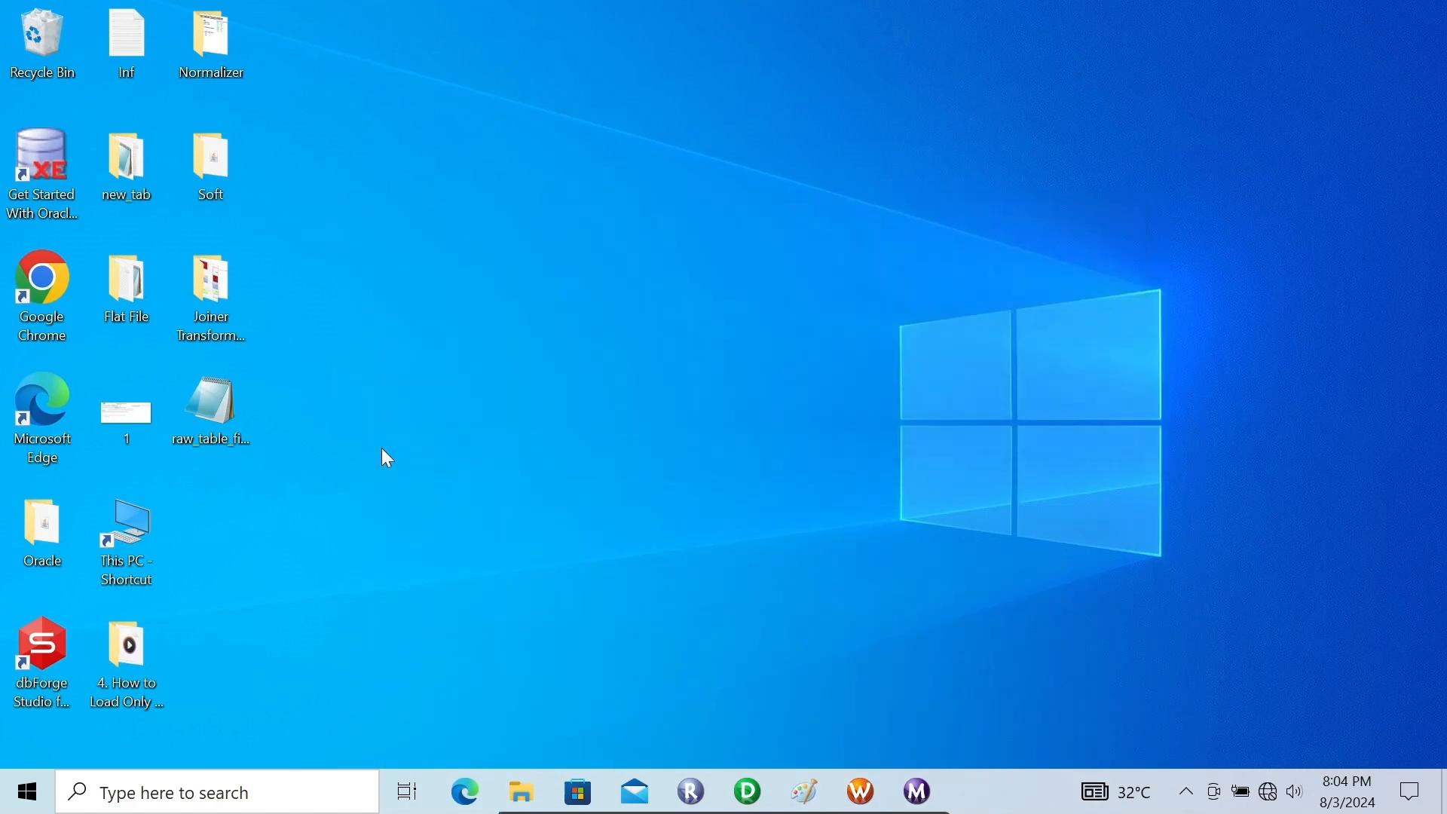
double_click(226, 413)
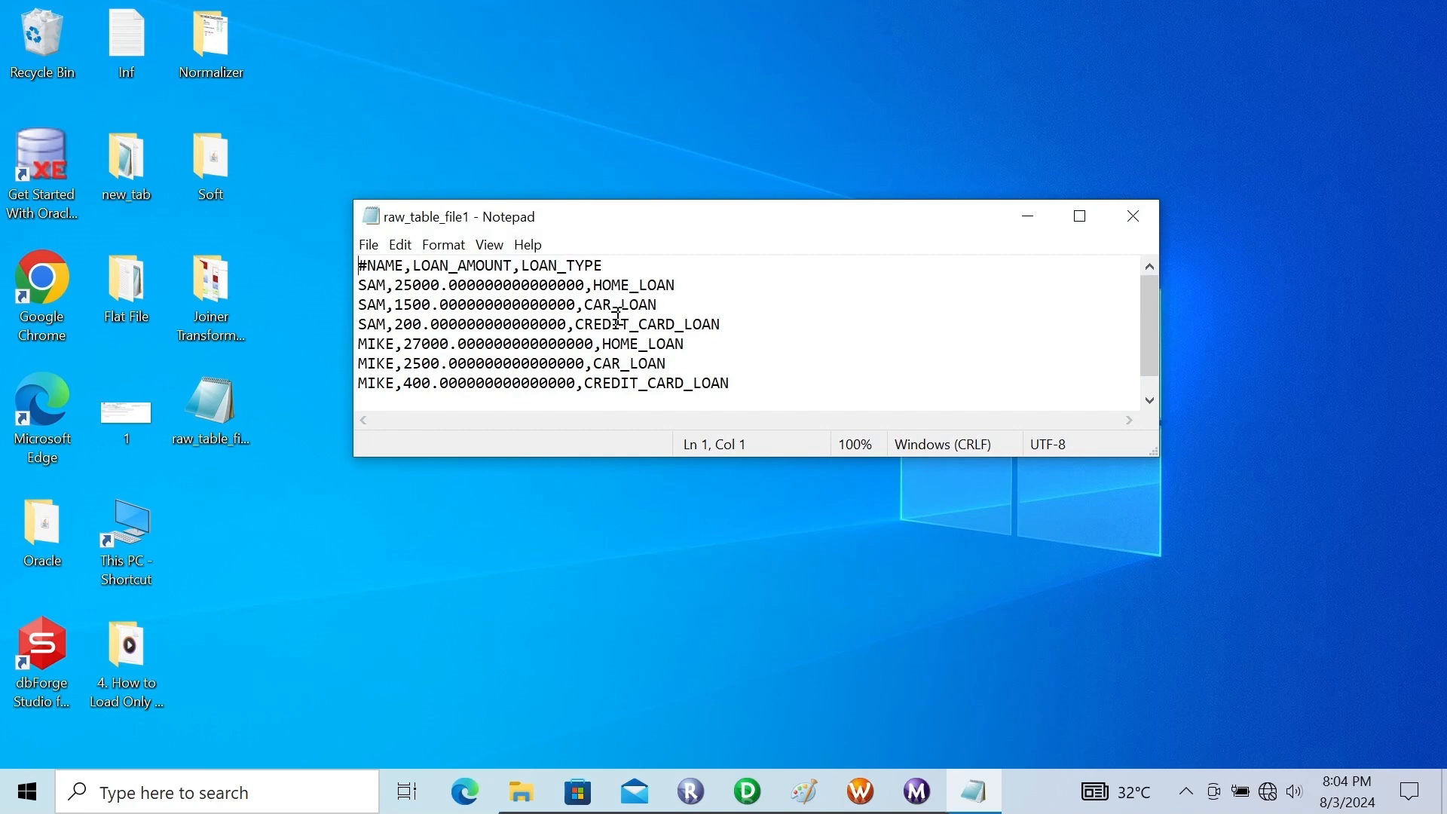
left_click_drag(727, 323, 346, 284)
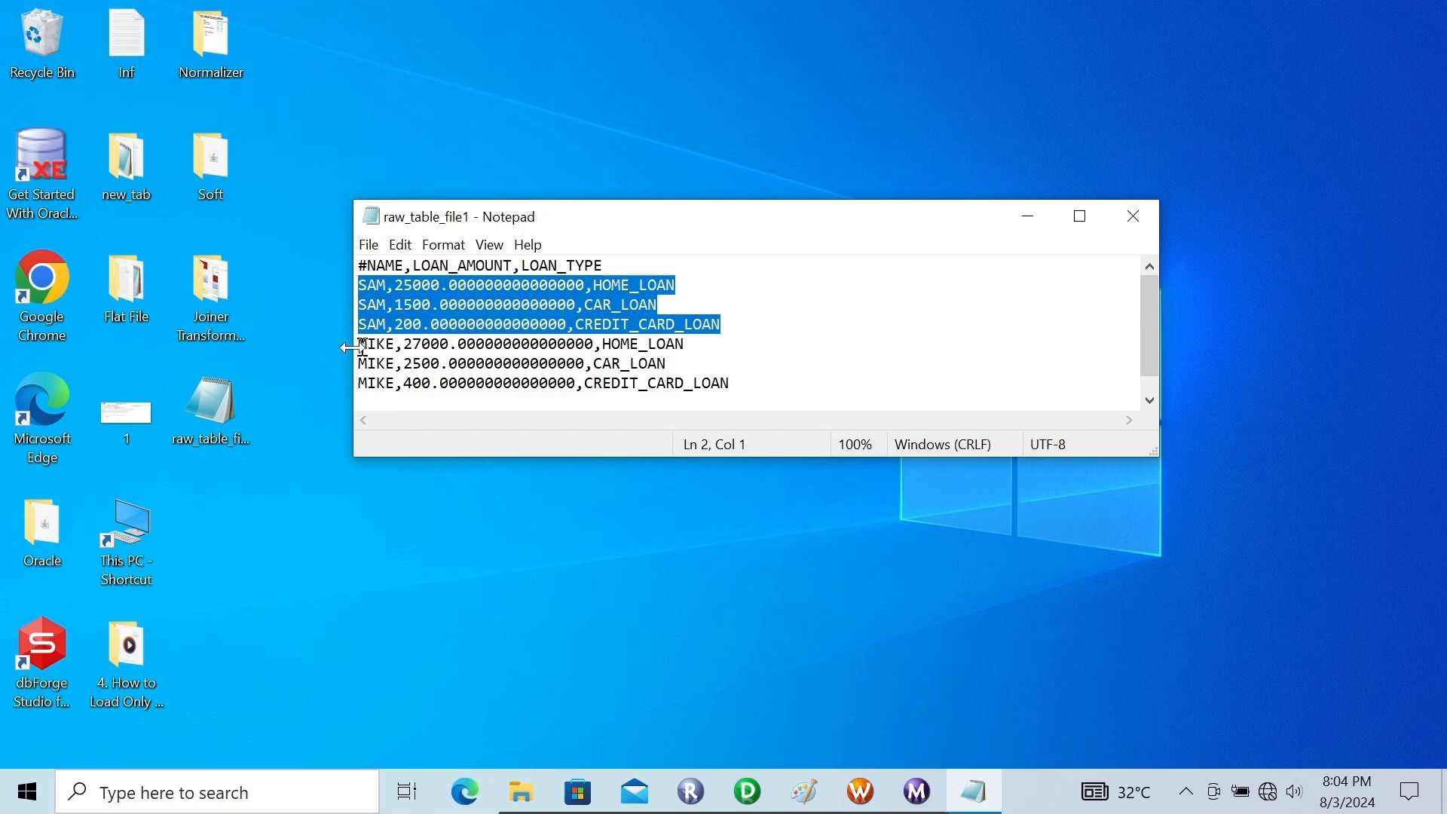
left_click_drag(362, 345, 760, 391)
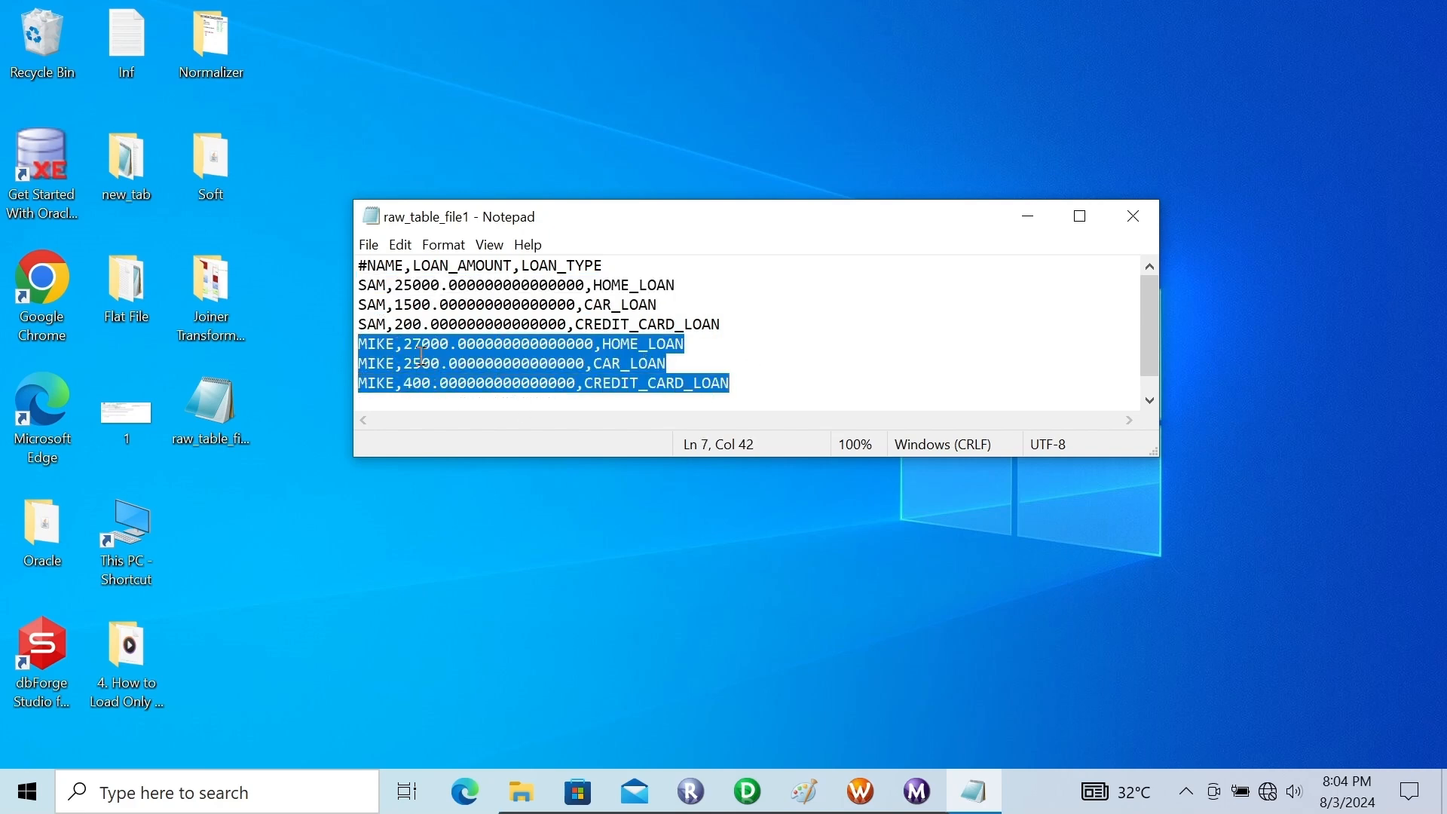